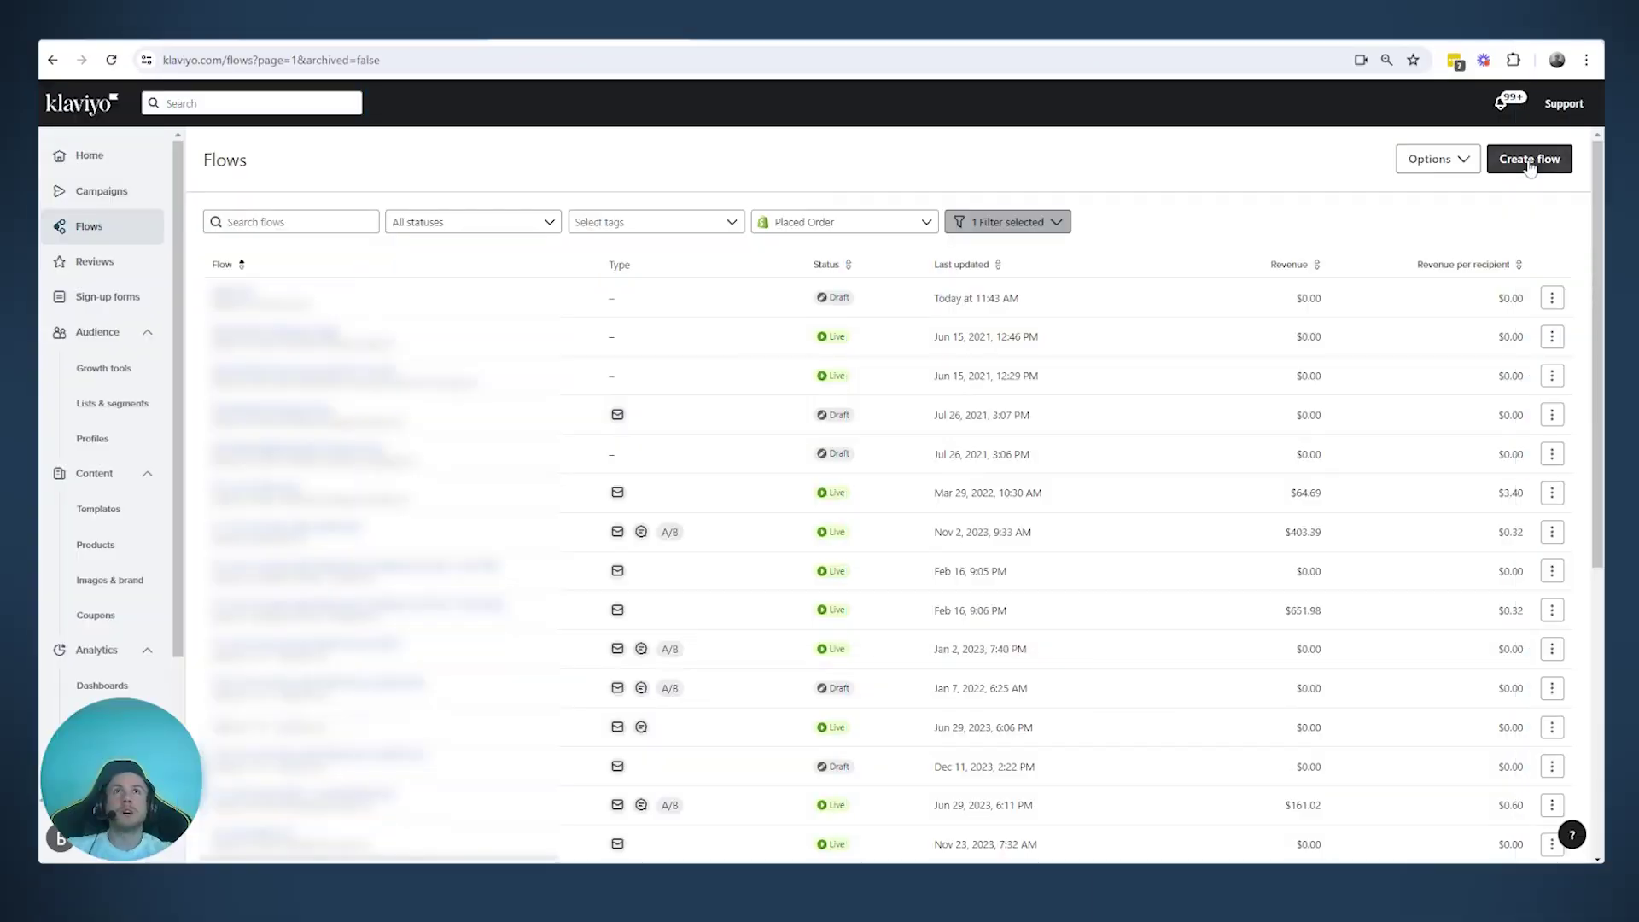
Create a new flow from scratch named "[01] TEST"
{"action": "left_click", "coordinate": [1528, 157]}
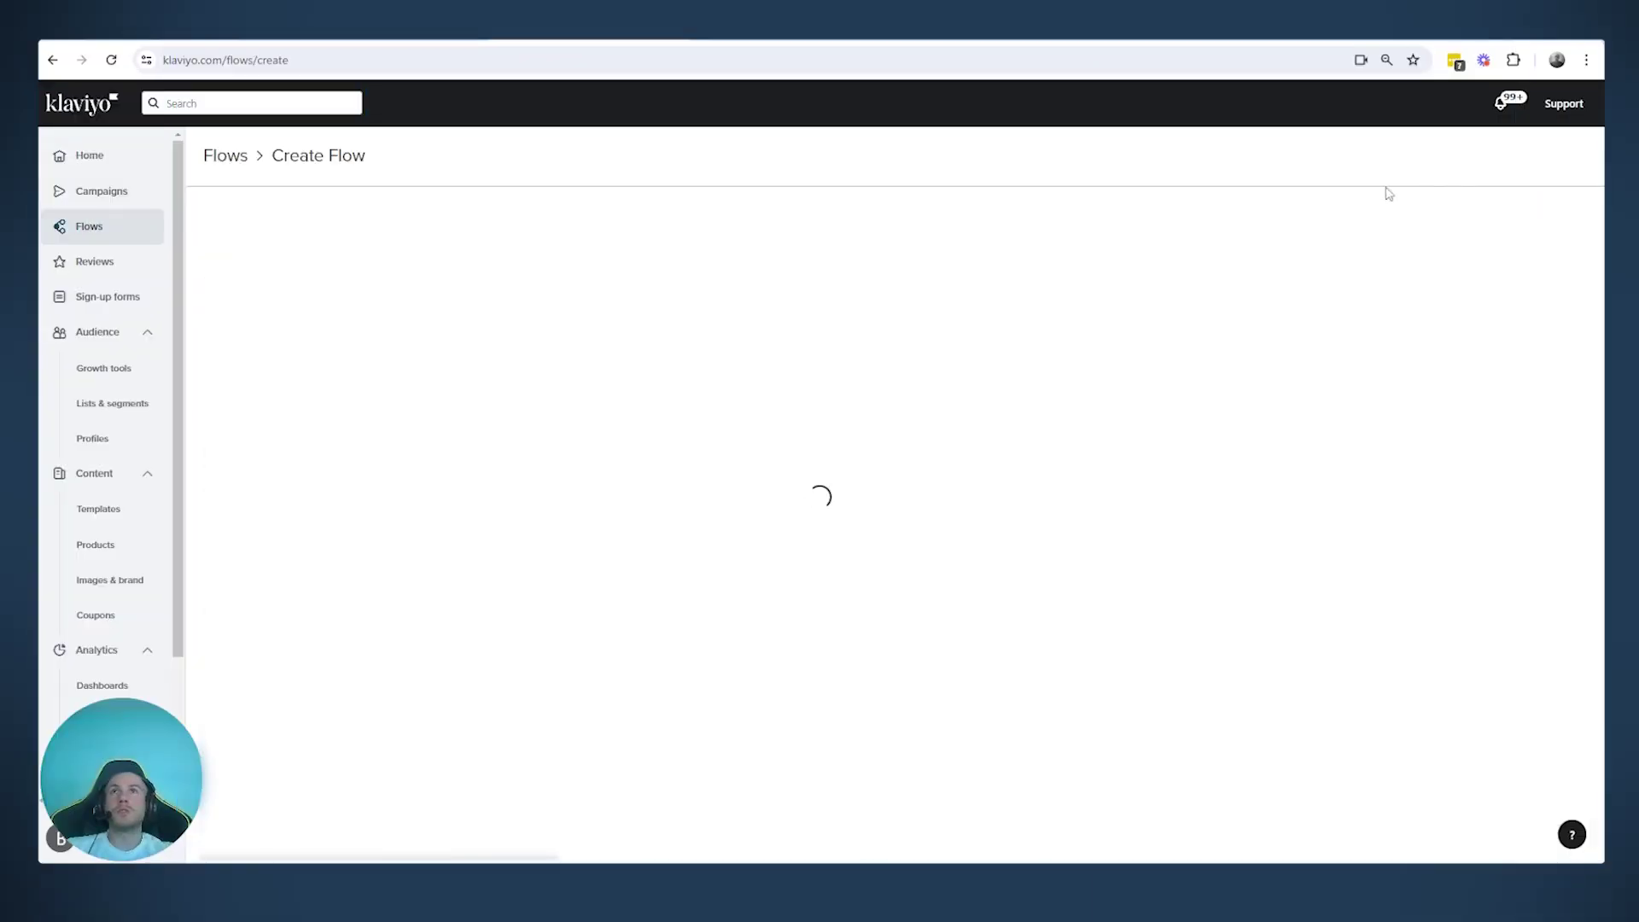
{"action": "left_click", "coordinate": [1519, 160]}
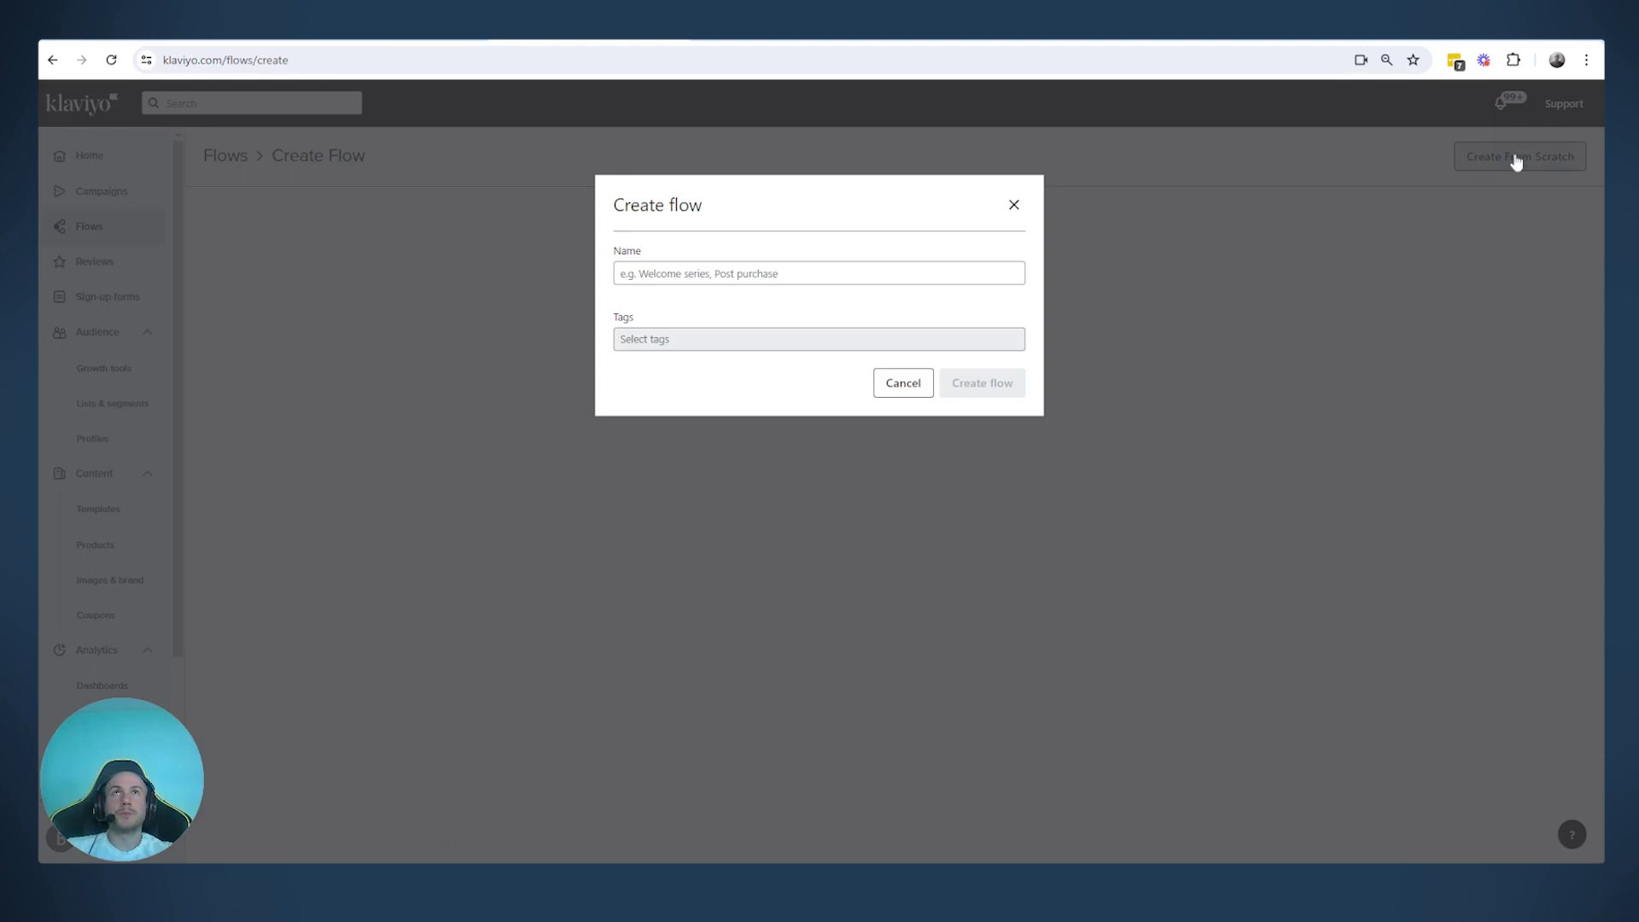
{"action": "left_click", "coordinate": [738, 270]}
{"action": "type", "text": "["}
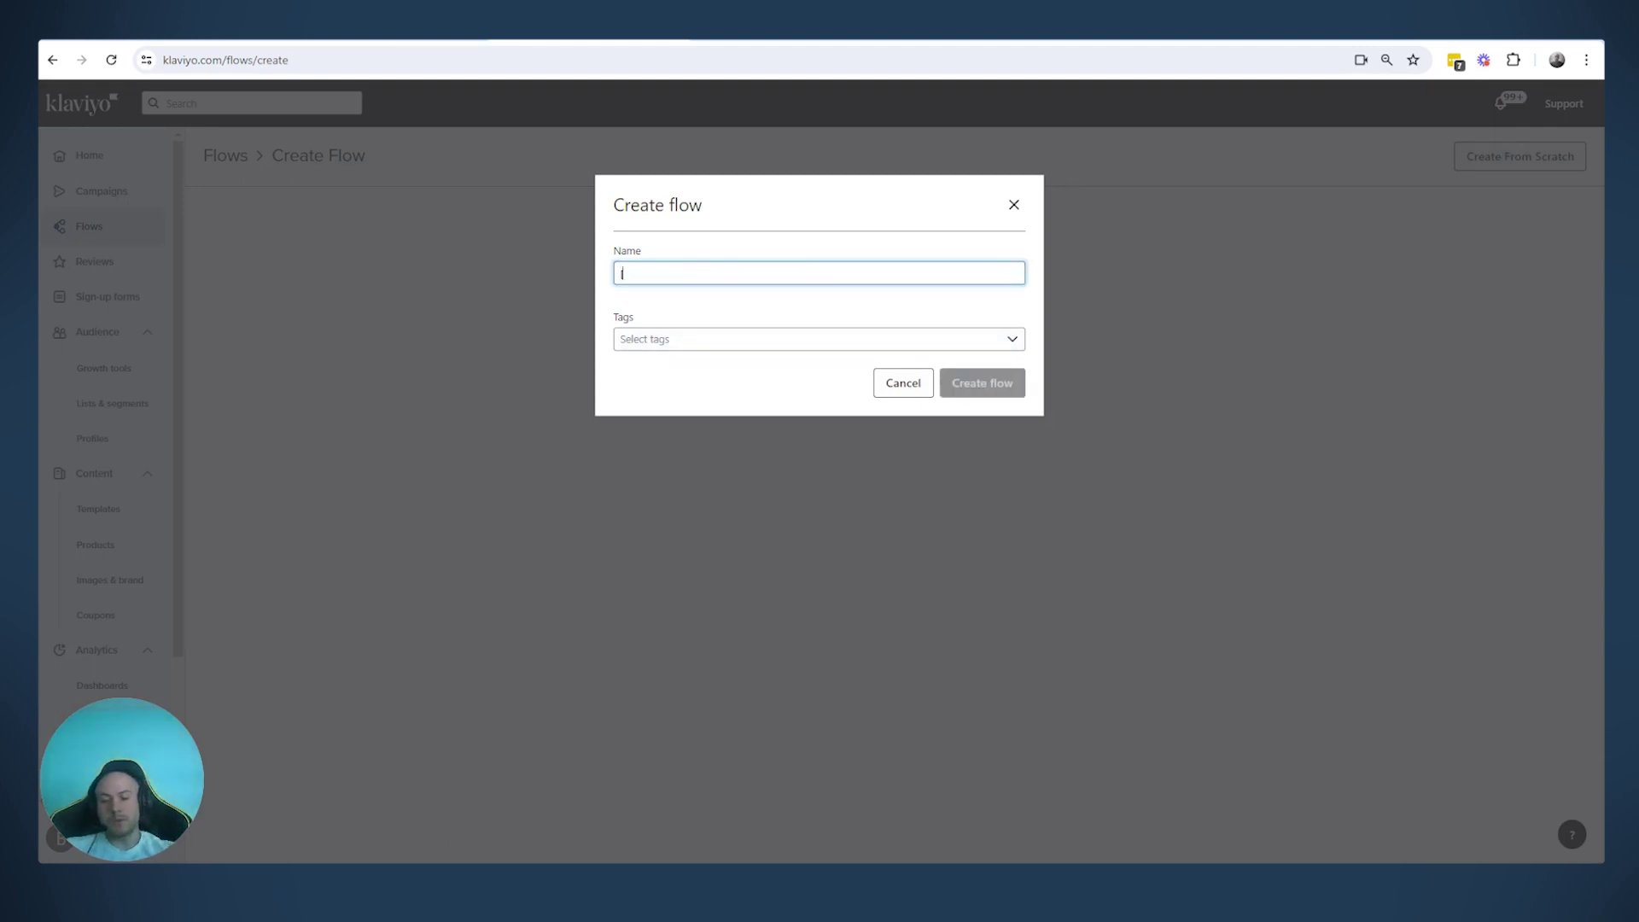
{"action": "type", "text": "01] TEST"}
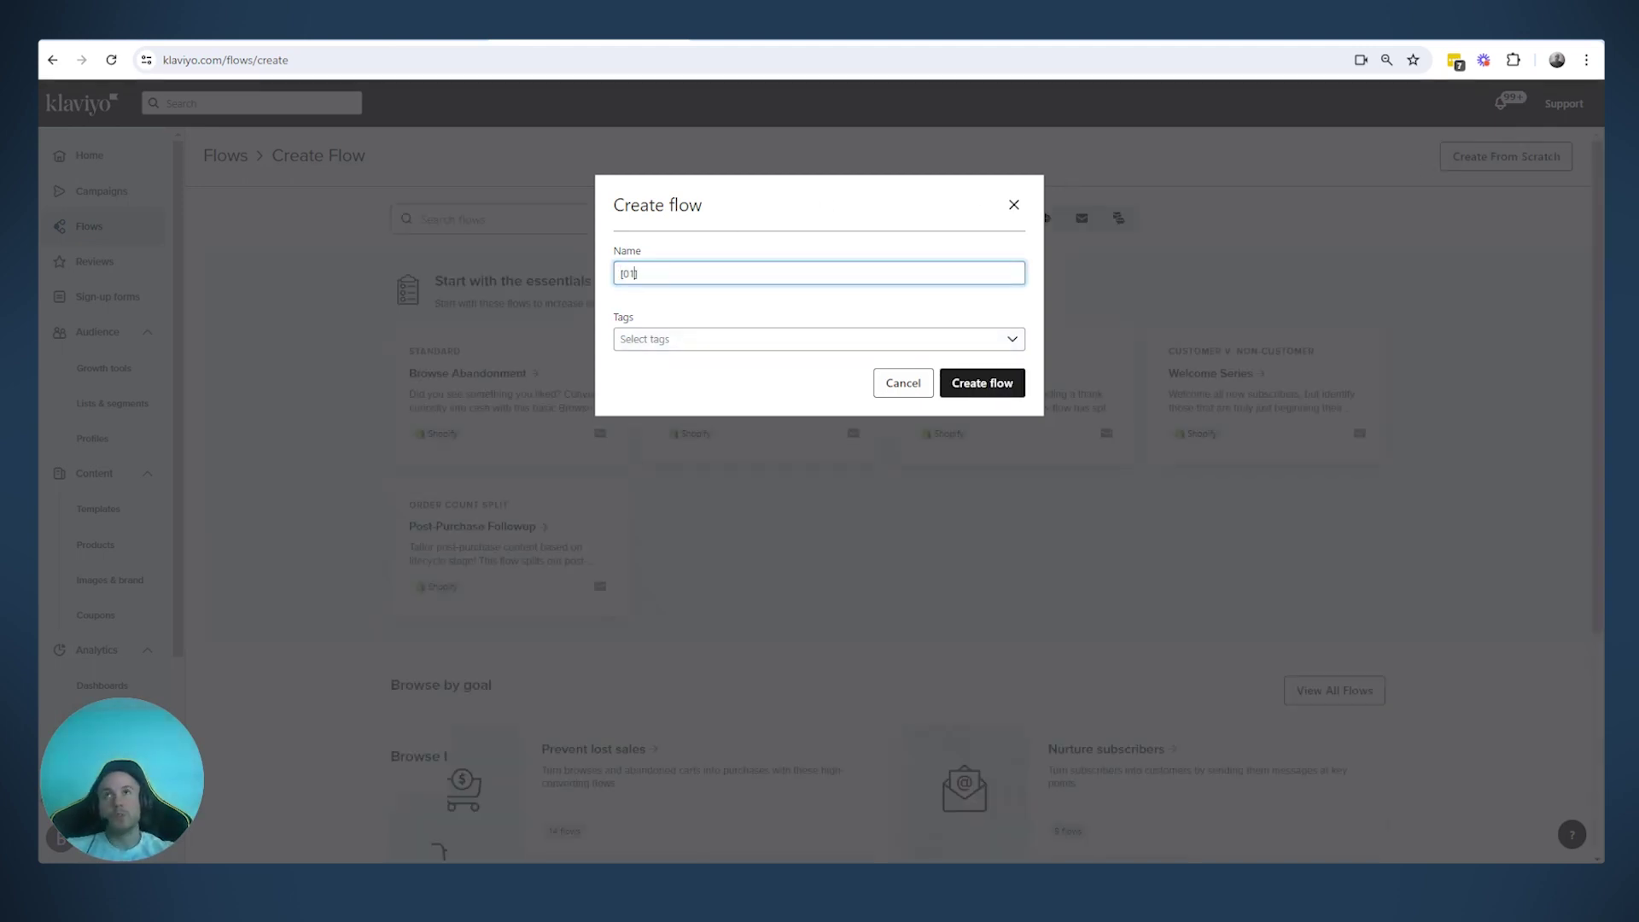
{"action": "left_click", "coordinate": [987, 384]}
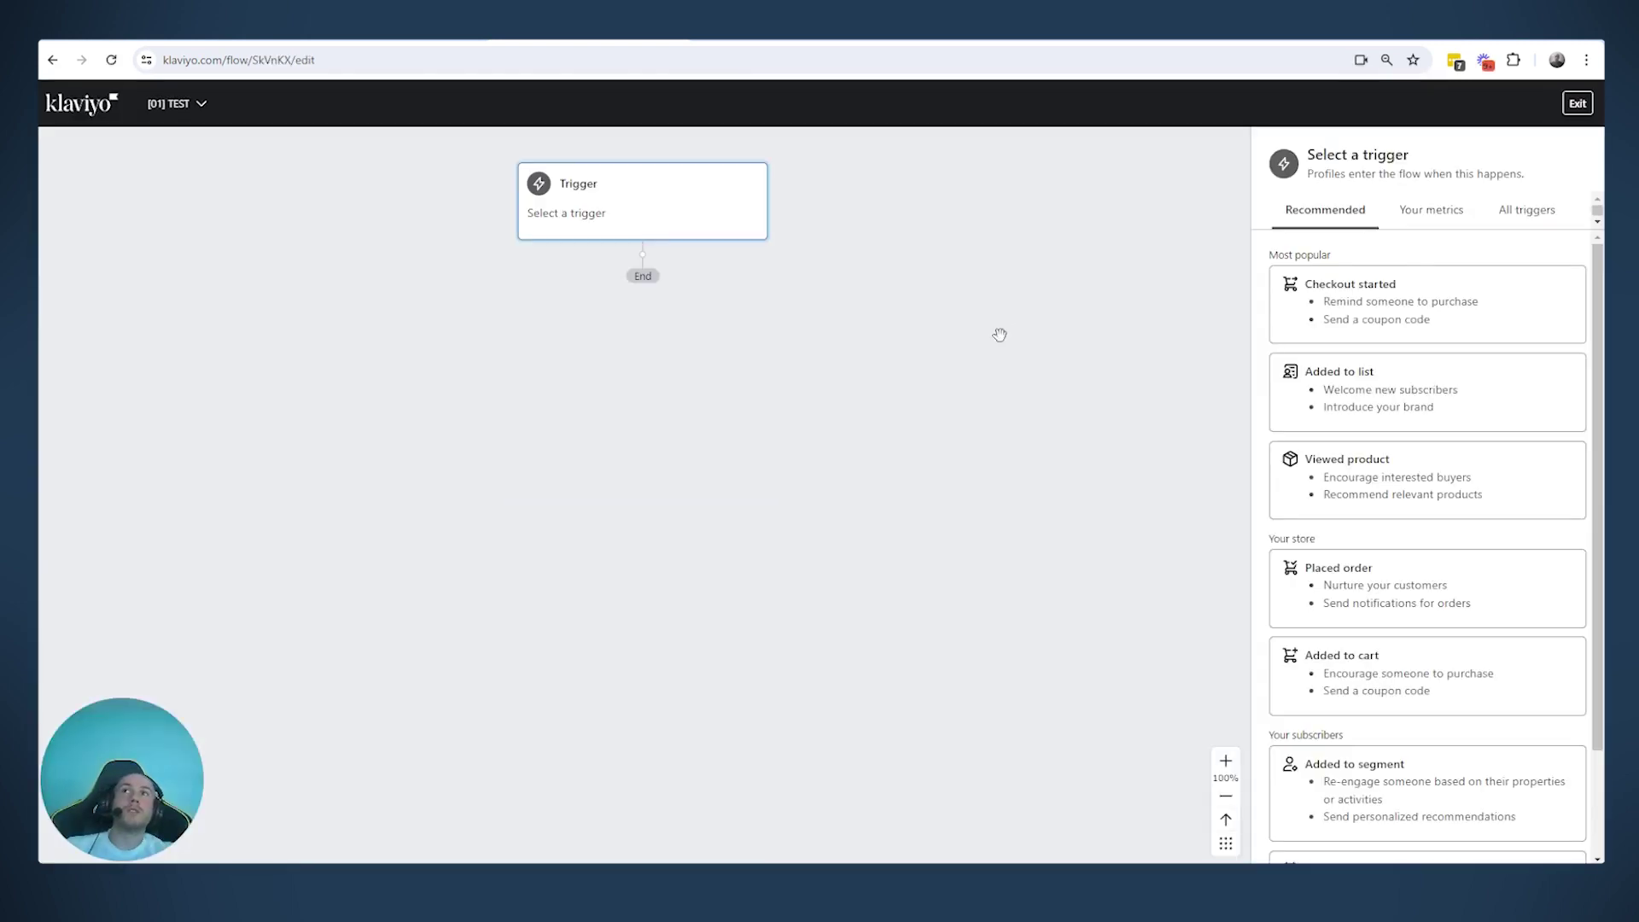
Look through the trigger categories and choose the Shopify Checkout Started metric as the flow's trigger
{"action": "left_click", "coordinate": [1439, 224]}
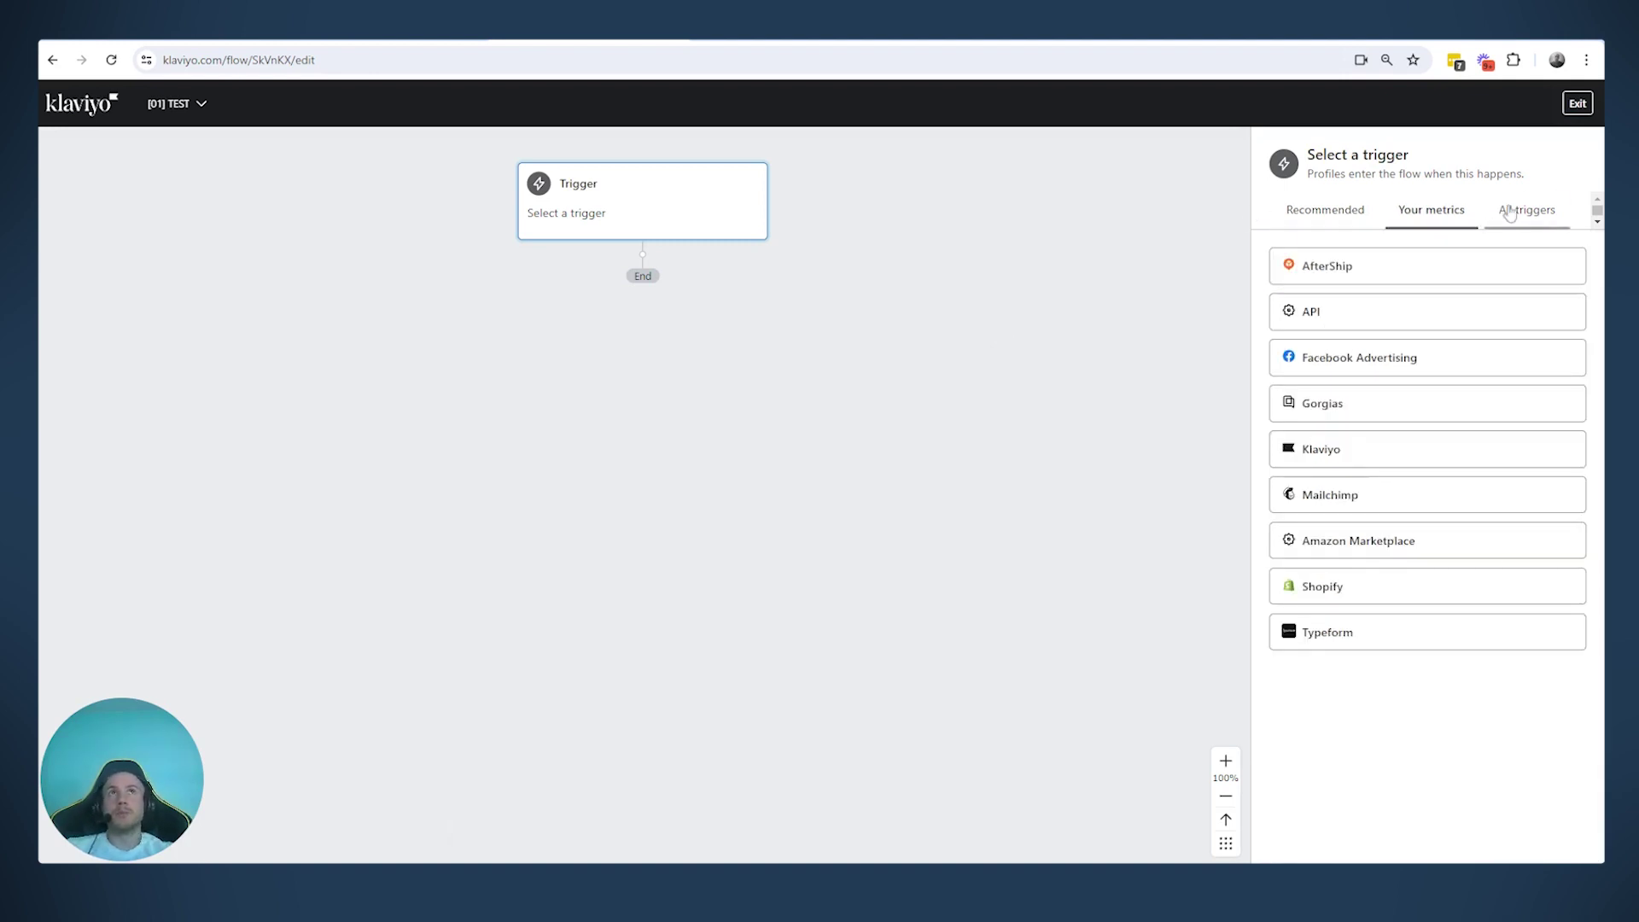
{"action": "left_click", "coordinate": [1490, 217]}
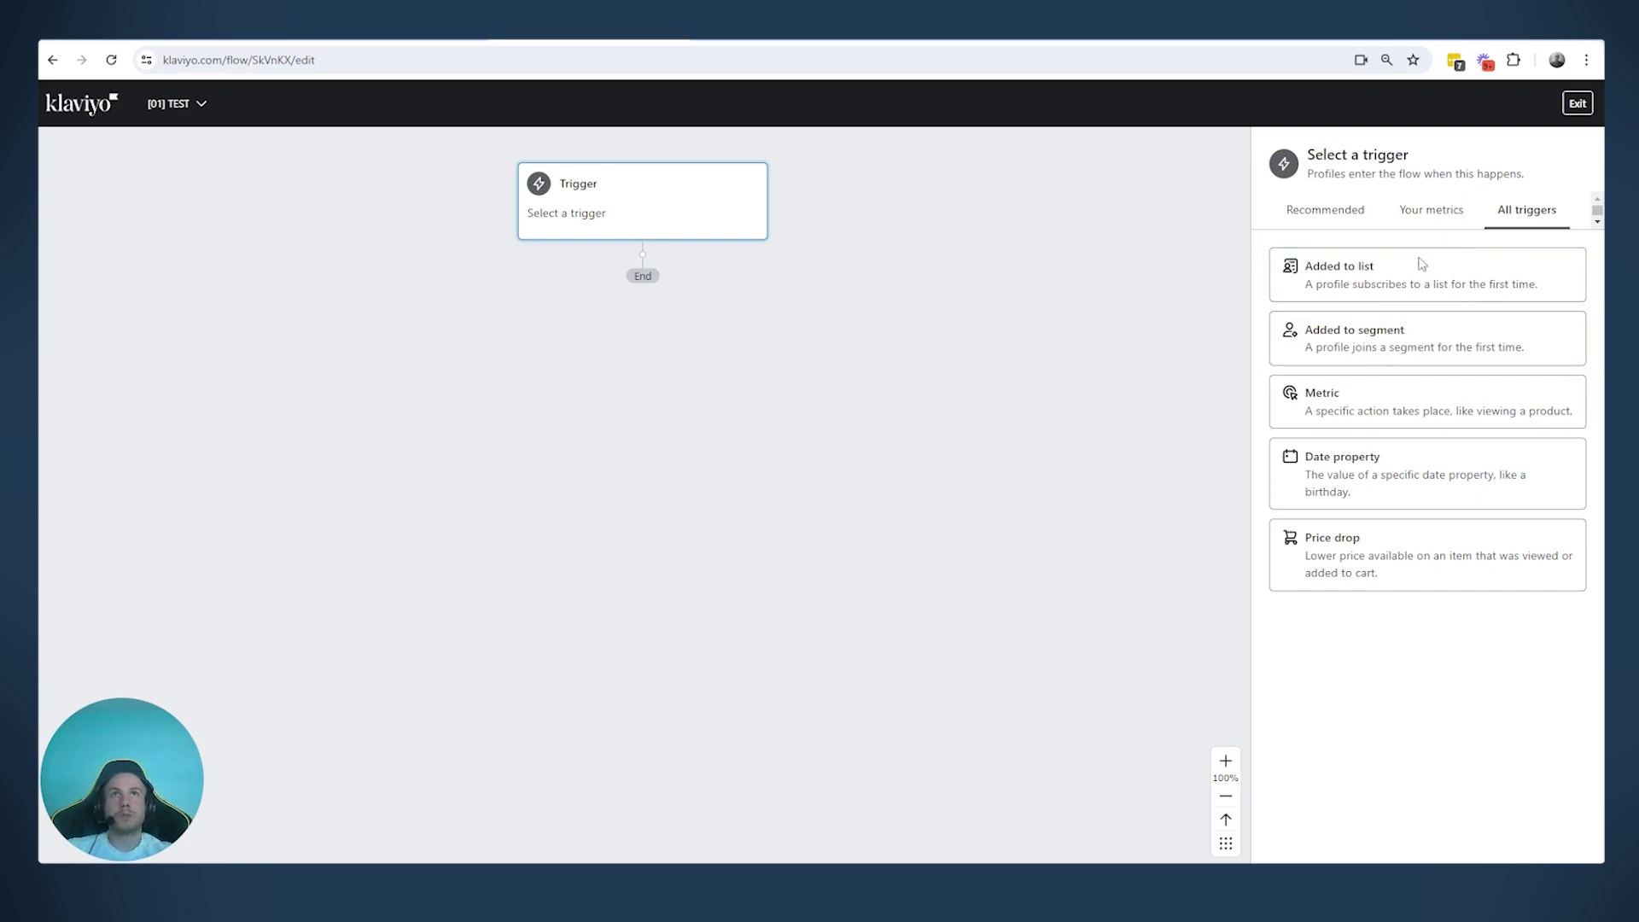
{"action": "left_click", "coordinate": [1383, 410]}
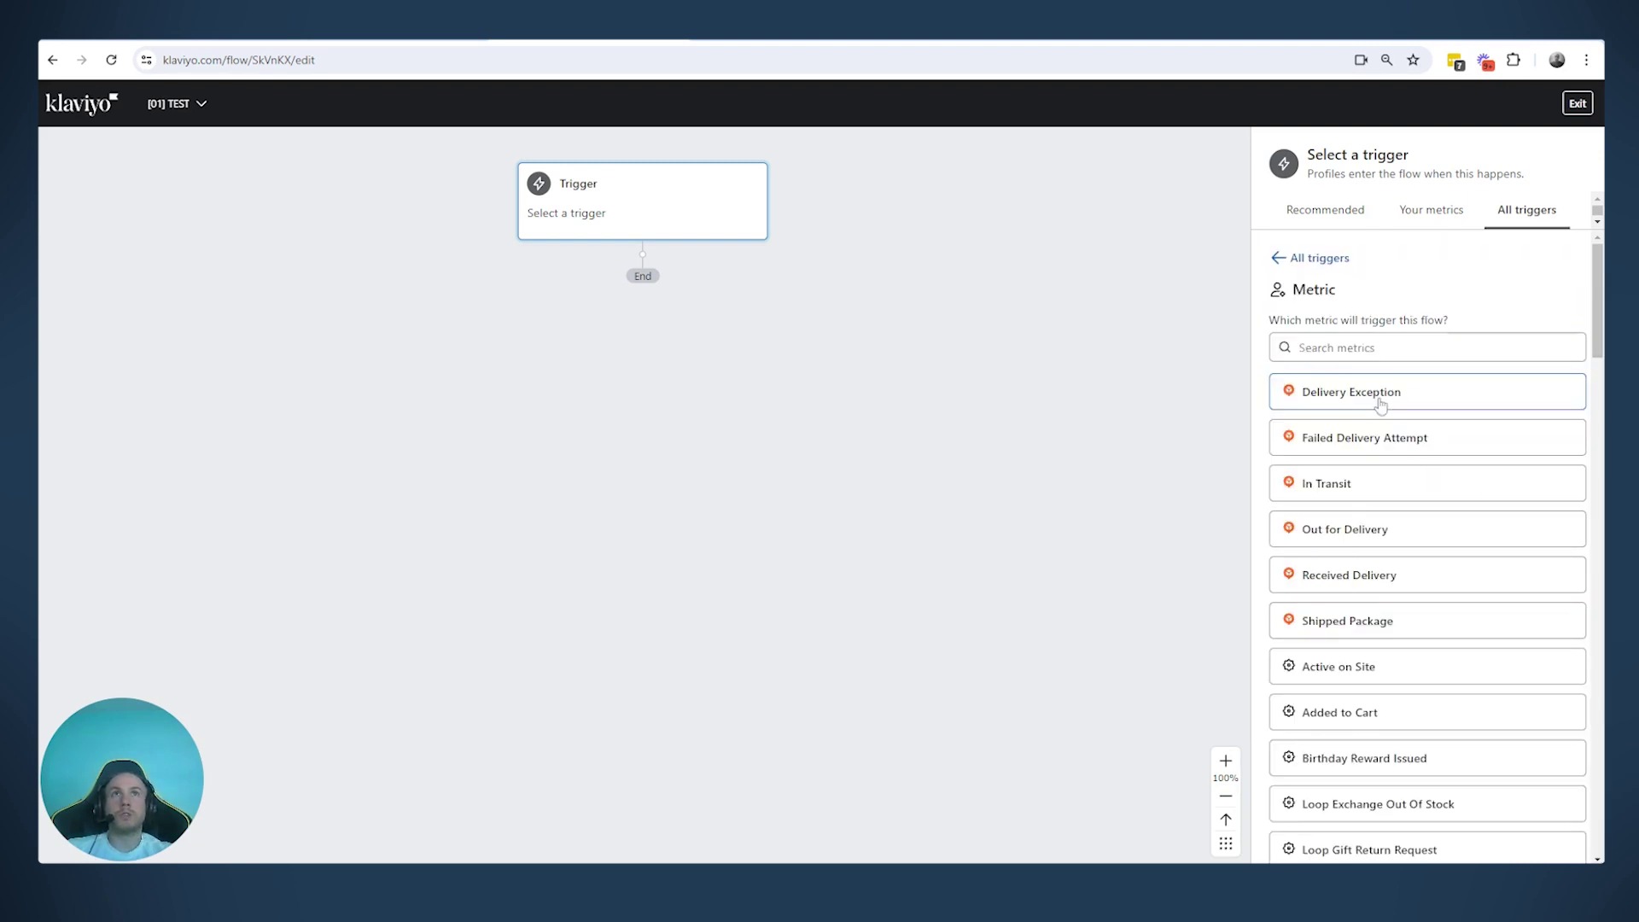
{"action": "scroll", "coordinate": [1401, 516], "scroll_direction": "down", "scroll_amount": 1}
{"action": "scroll", "coordinate": [1401, 504], "scroll_direction": "up", "scroll_amount": 1}
{"action": "left_click", "coordinate": [1404, 357]}
{"action": "type", "text": "check"}
{"action": "left_click", "coordinate": [1394, 392]}
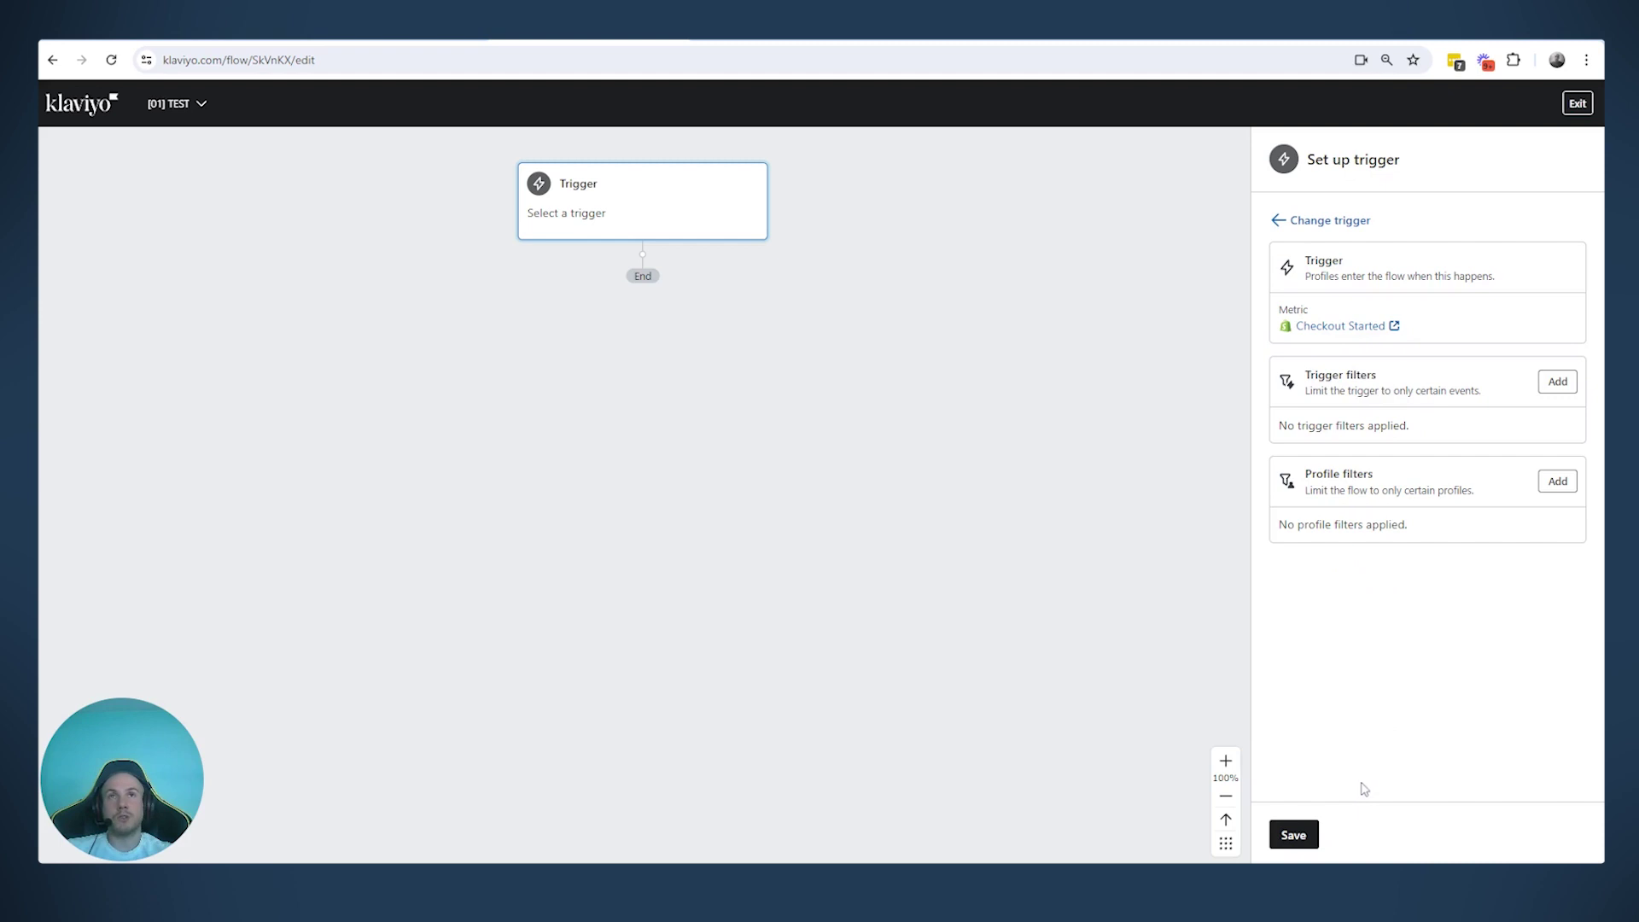
Change the flow's trigger to the Shopify Placed Order metric and save it
{"action": "left_click", "coordinate": [1302, 221]}
{"action": "left_click", "coordinate": [1369, 402]}
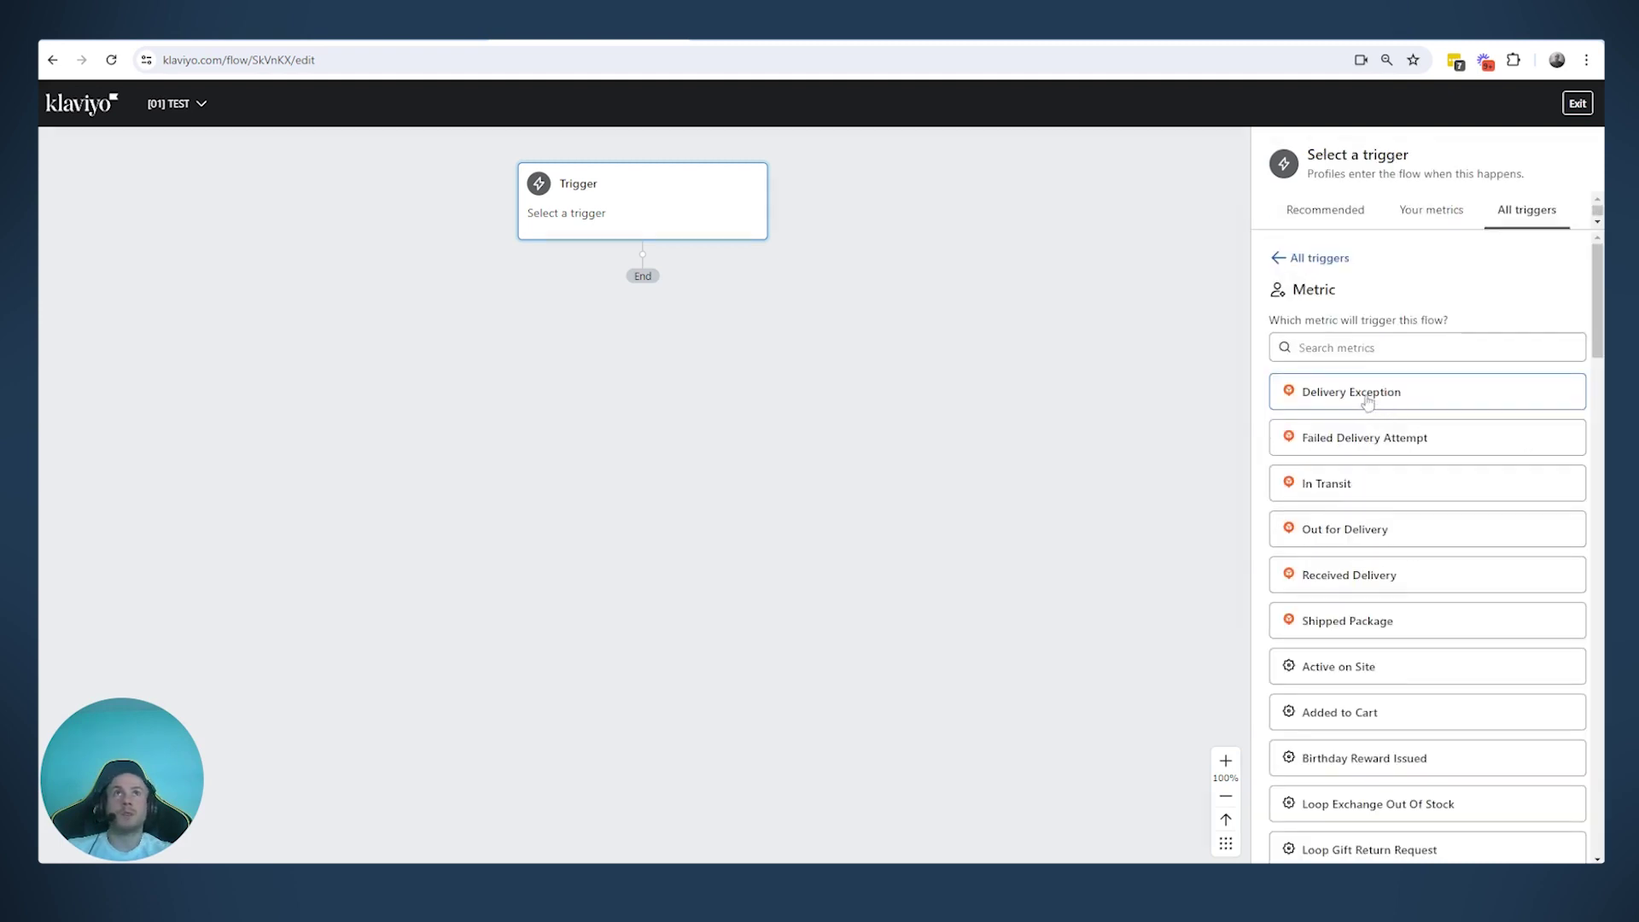
{"action": "type", "text": "pla"}
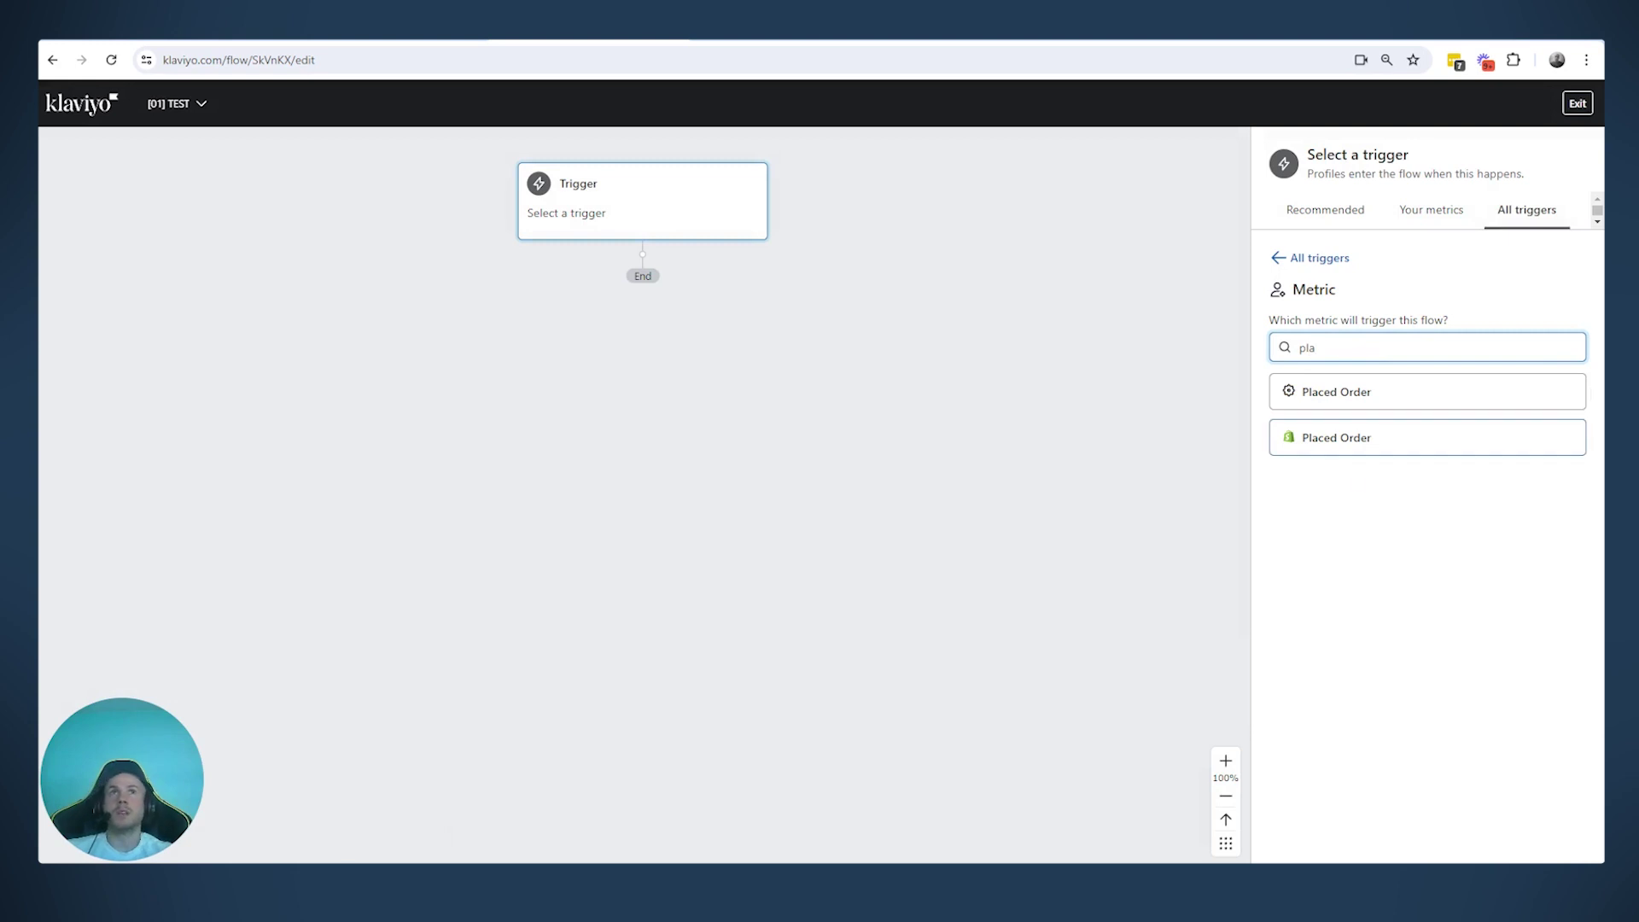
{"action": "left_click", "coordinate": [1364, 451]}
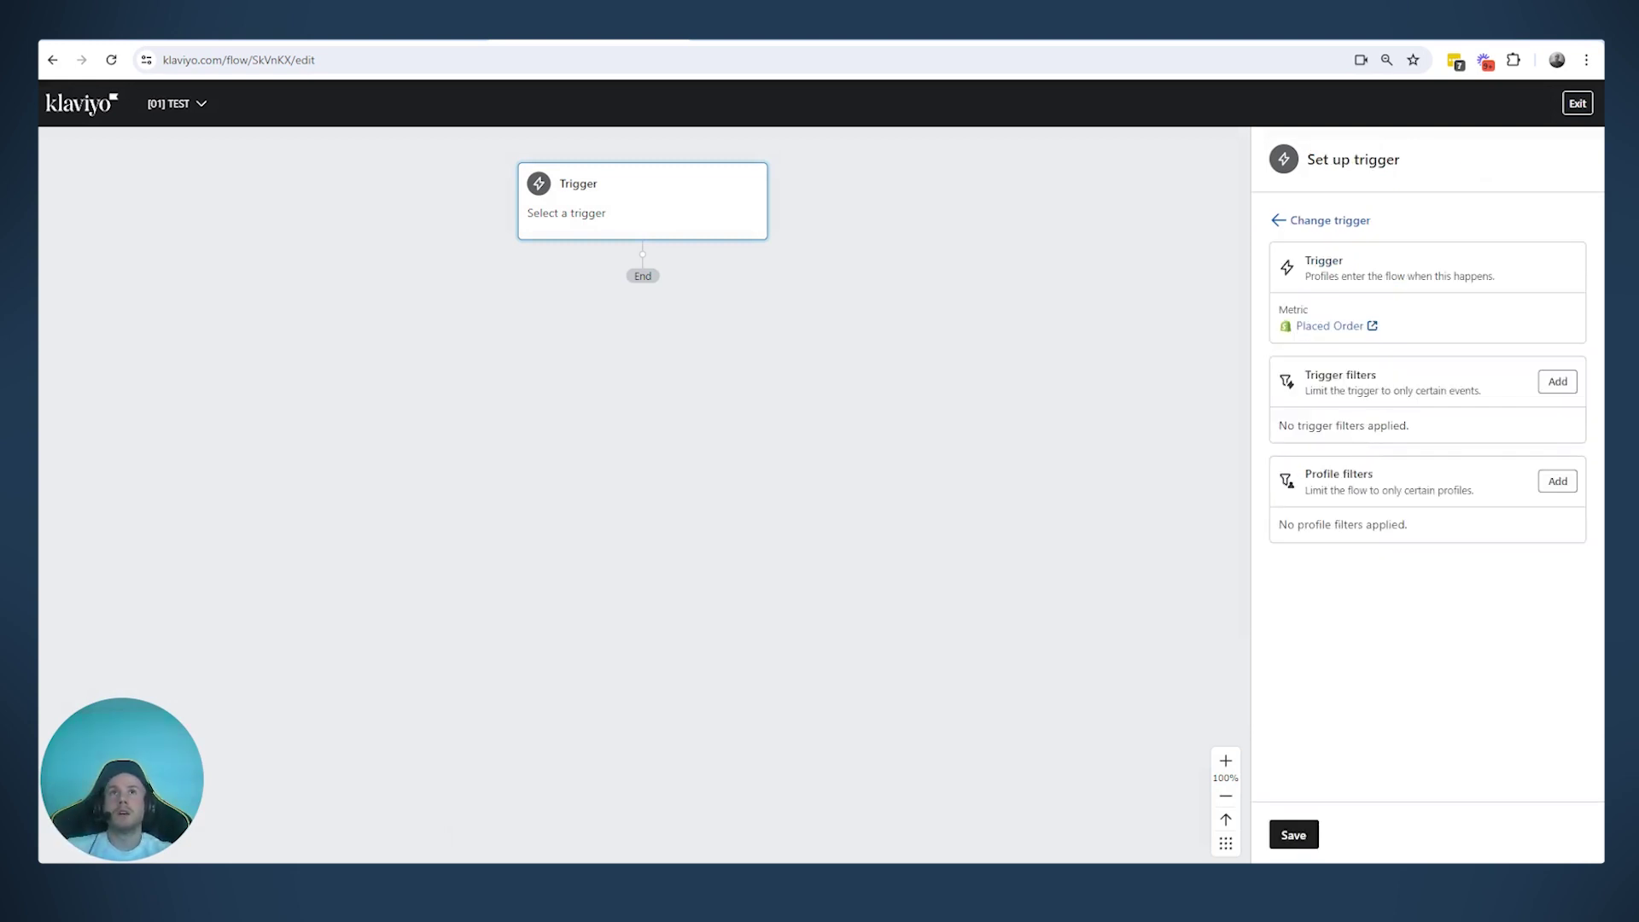
{"action": "left_click", "coordinate": [1304, 840]}
{"action": "left_click", "coordinate": [960, 420]}
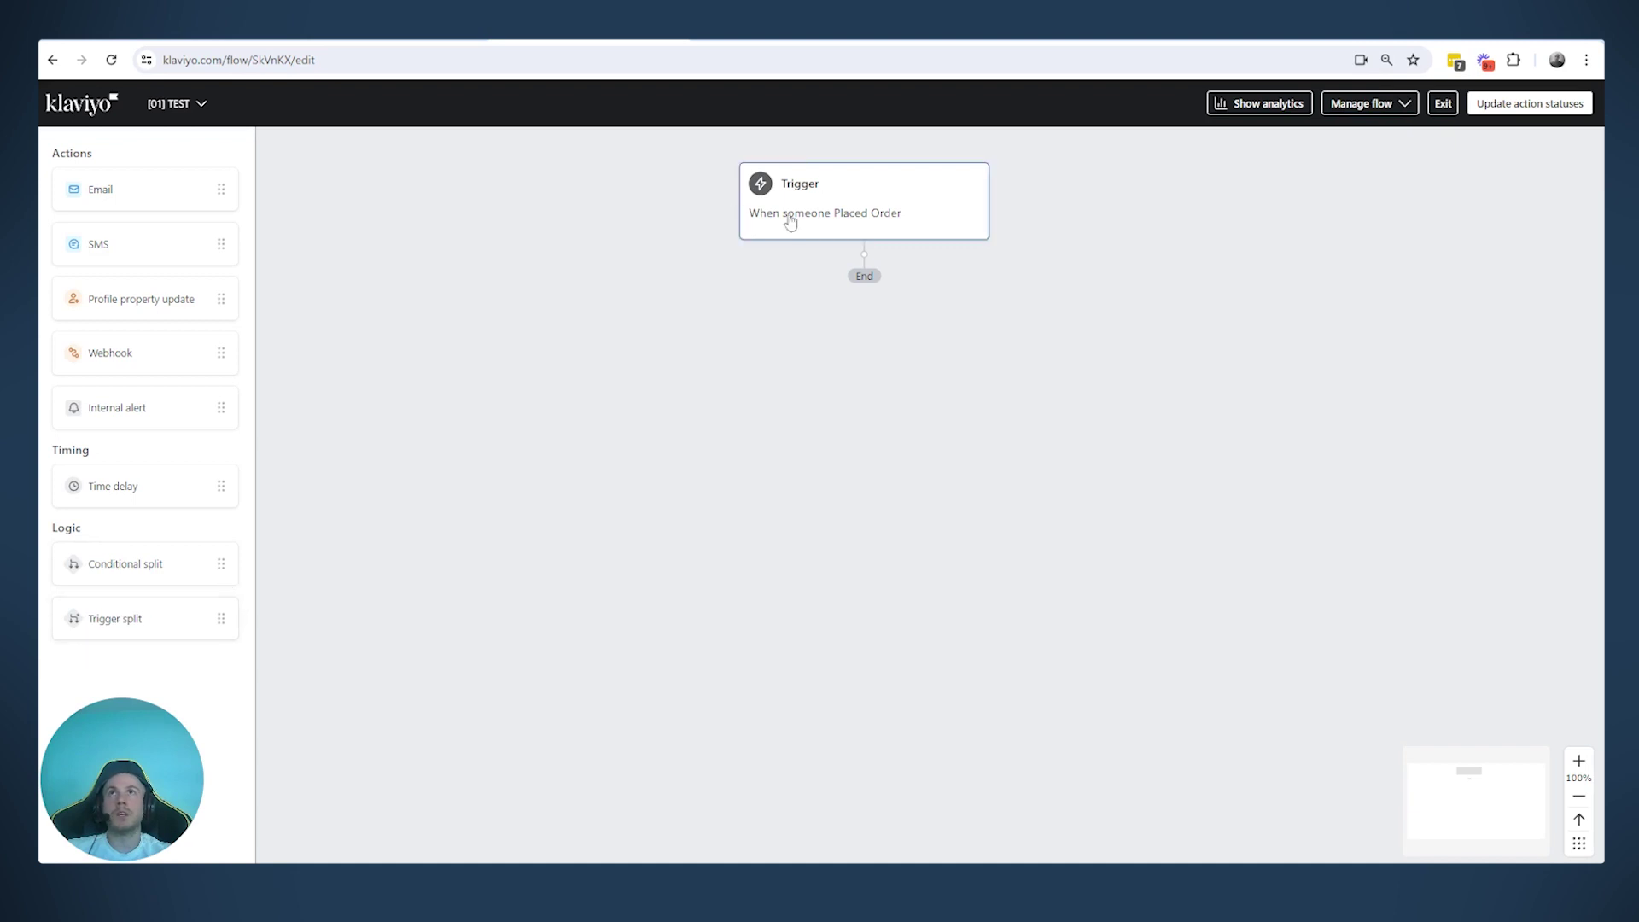
Switch to the [00] TEST flow and examine which list its trigger uses
{"action": "left_click", "coordinate": [888, 231]}
{"action": "left_click", "coordinate": [179, 105]}
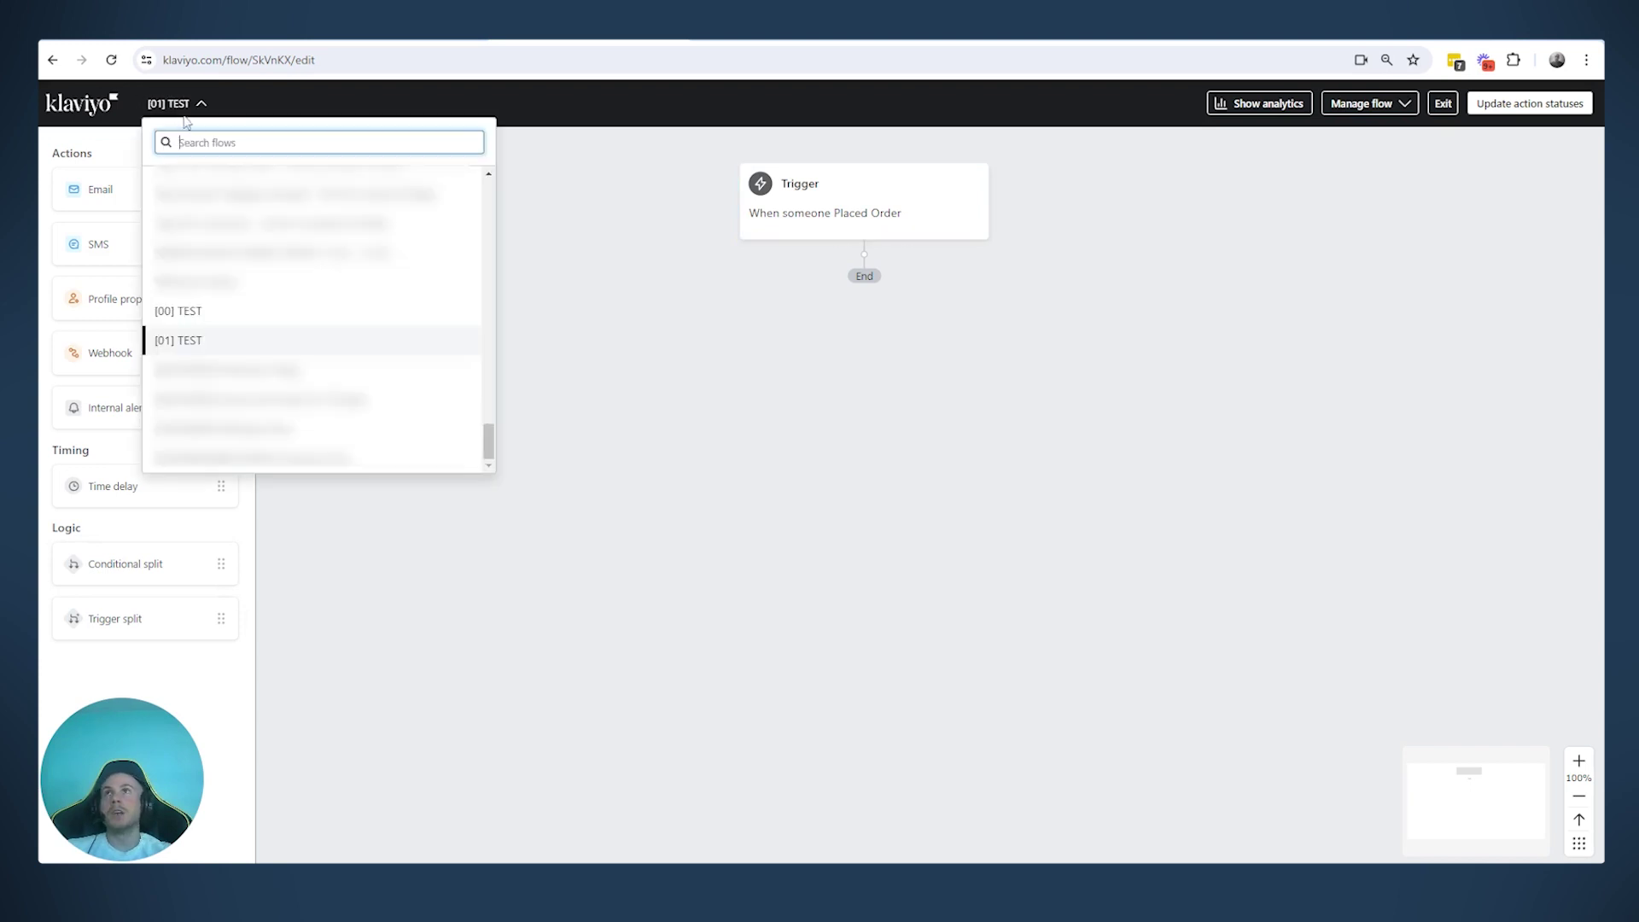
{"action": "left_click", "coordinate": [184, 311]}
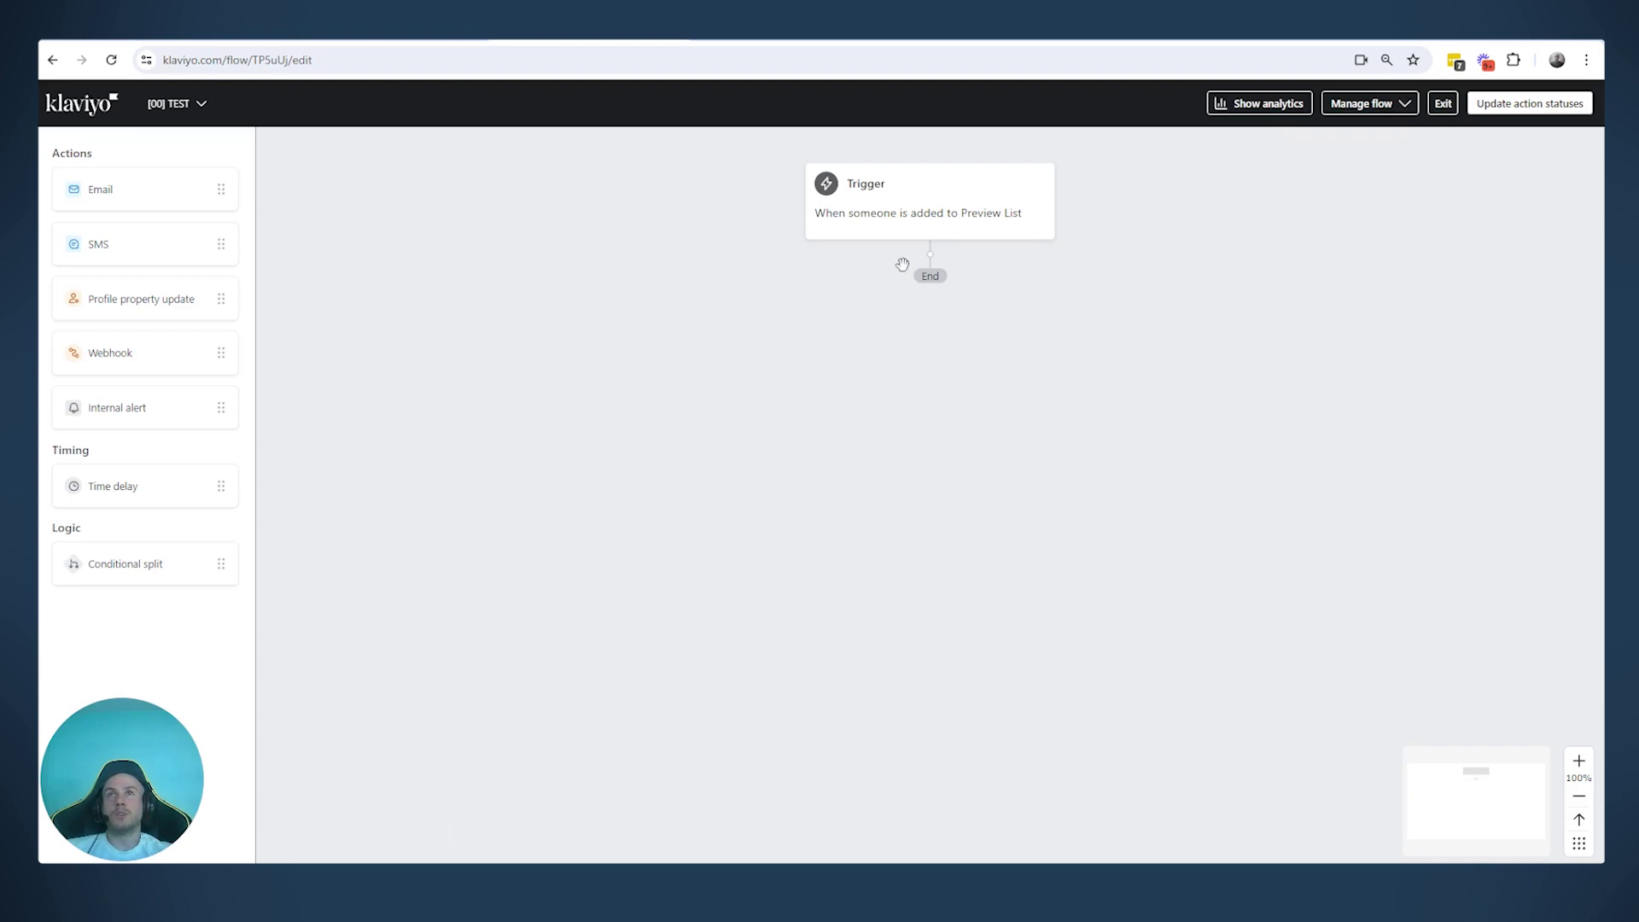
{"action": "left_click", "coordinate": [978, 203]}
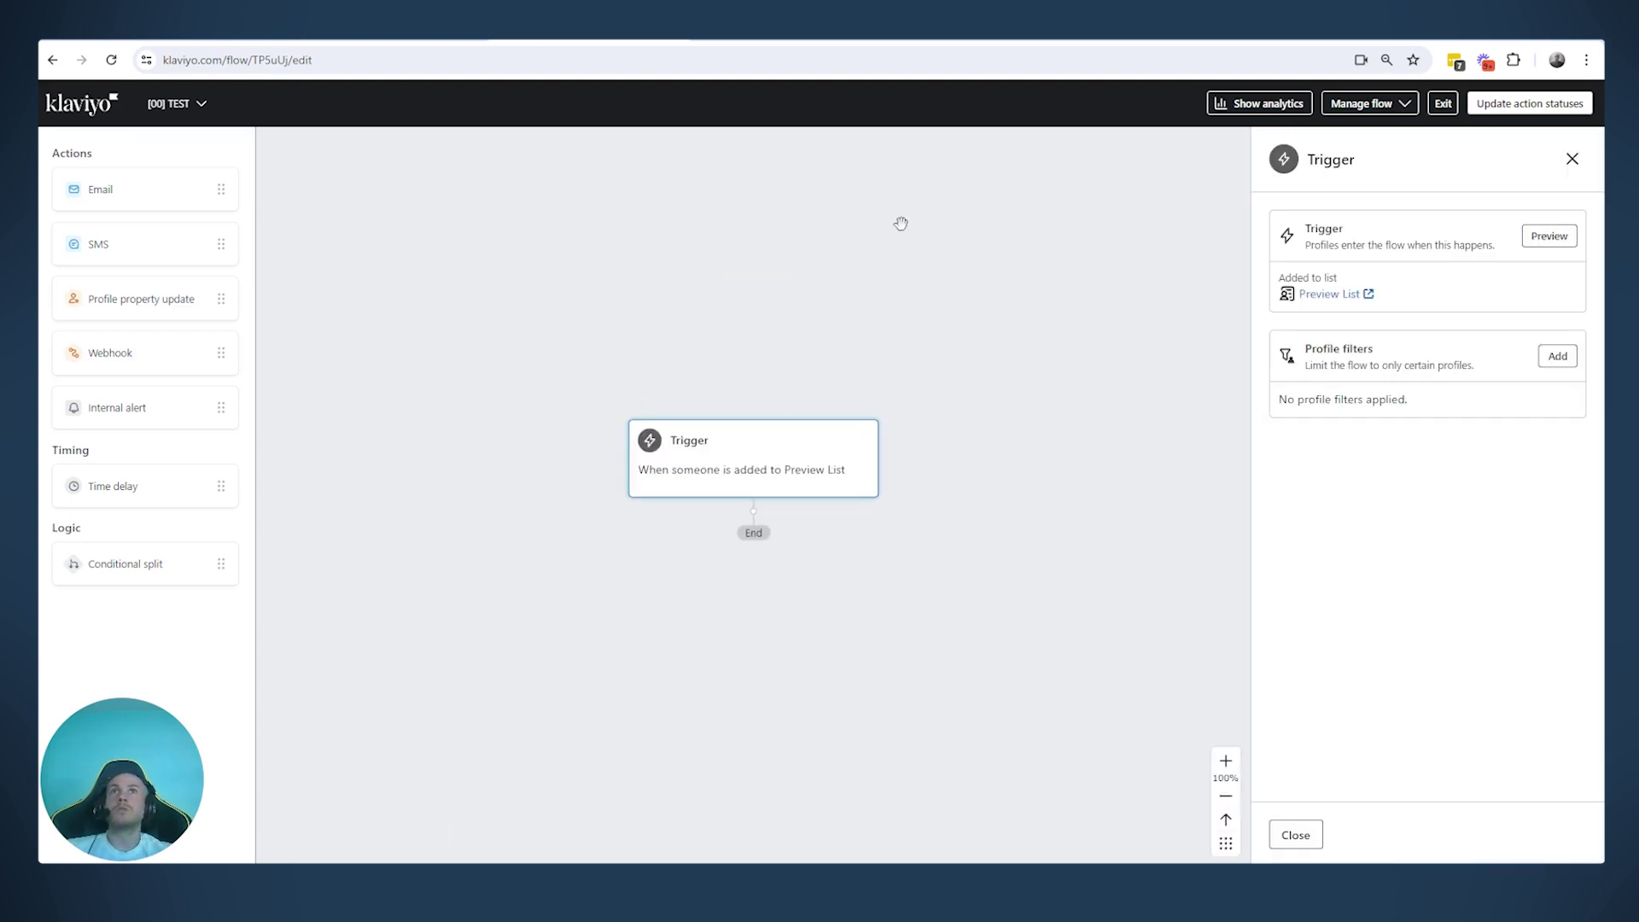
{"action": "double_click", "coordinate": [1329, 278]}
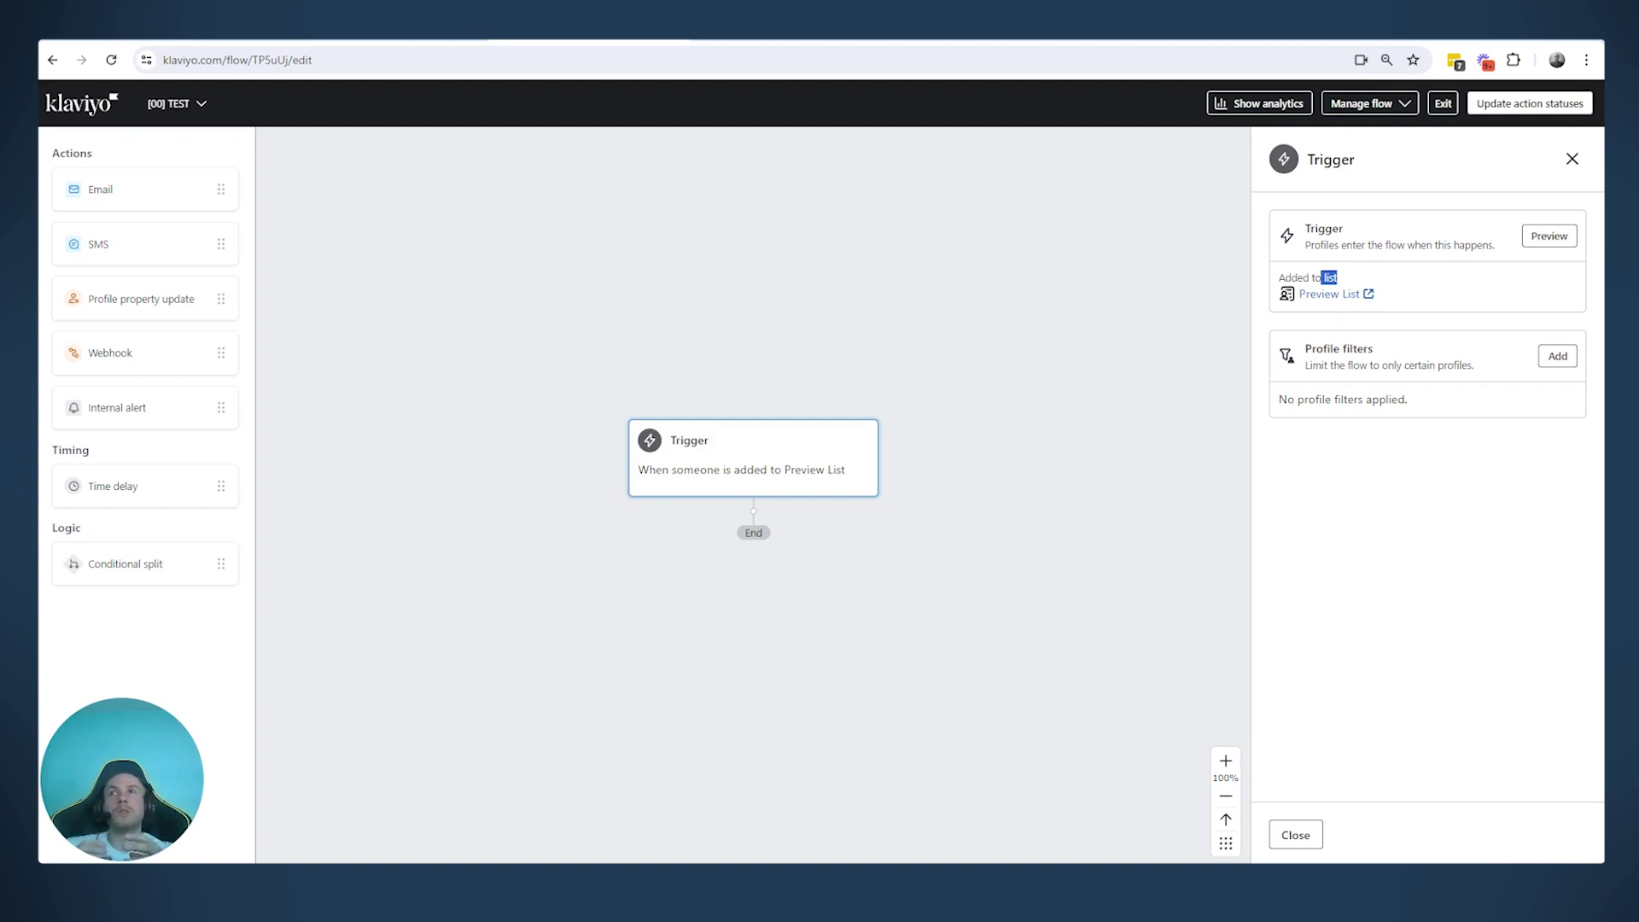
Return to the [01] TEST flow and add a trigger split after the trigger with the saved condition $value equals 500
{"action": "left_click", "coordinate": [171, 103]}
{"action": "left_click", "coordinate": [202, 340]}
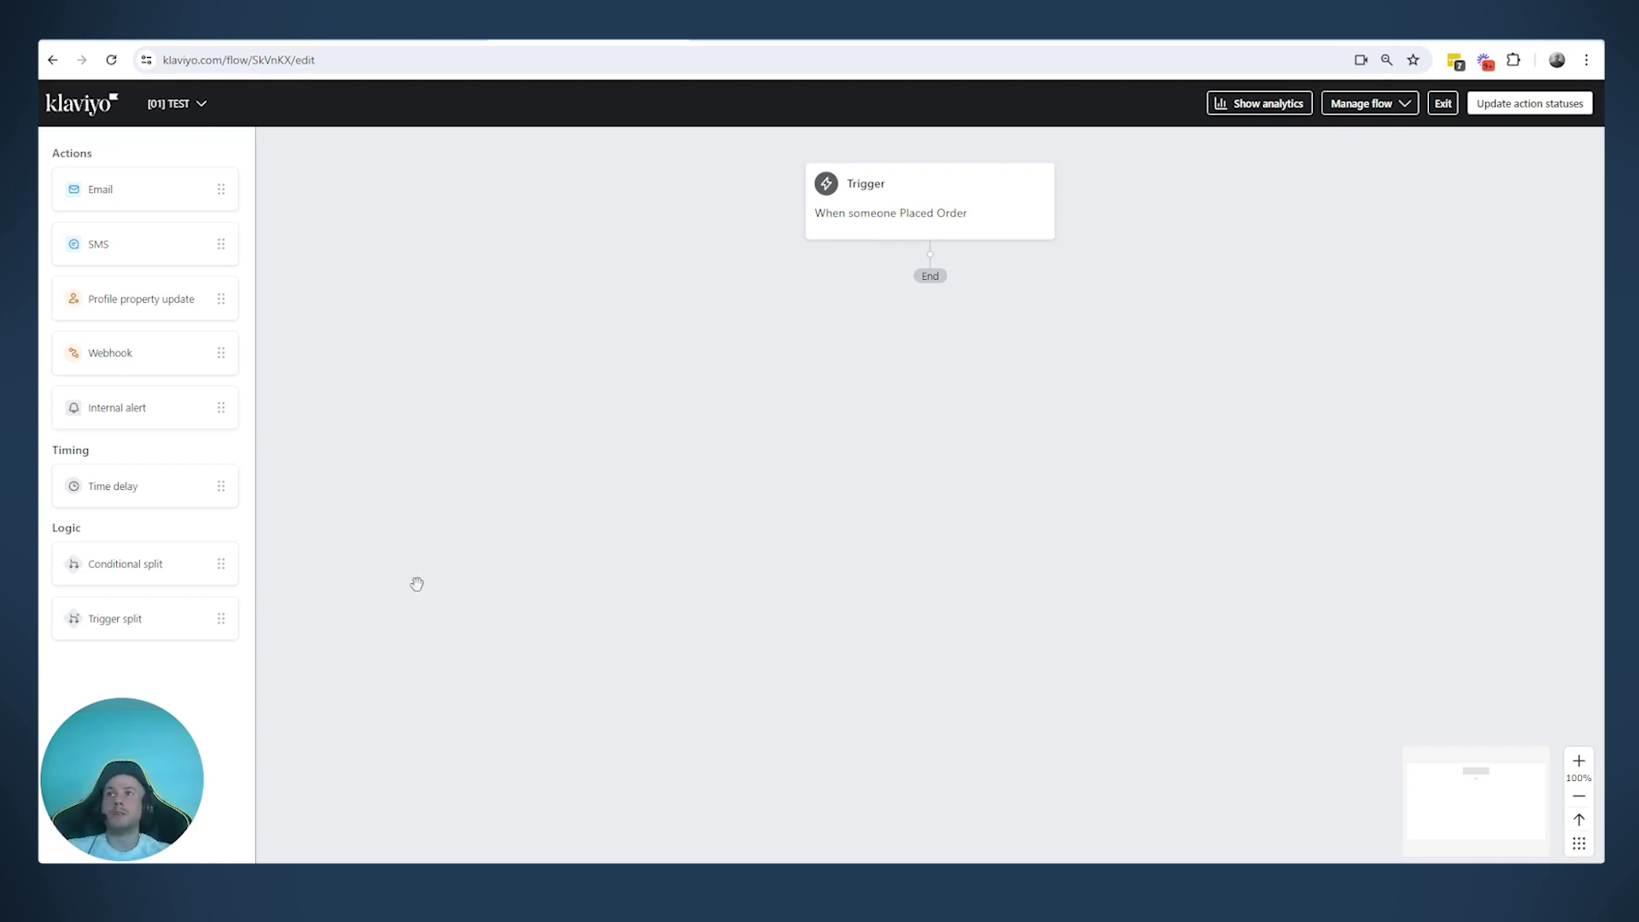
{"action": "left_click_drag", "start_coordinate": [151, 618], "coordinate": [886, 277]}
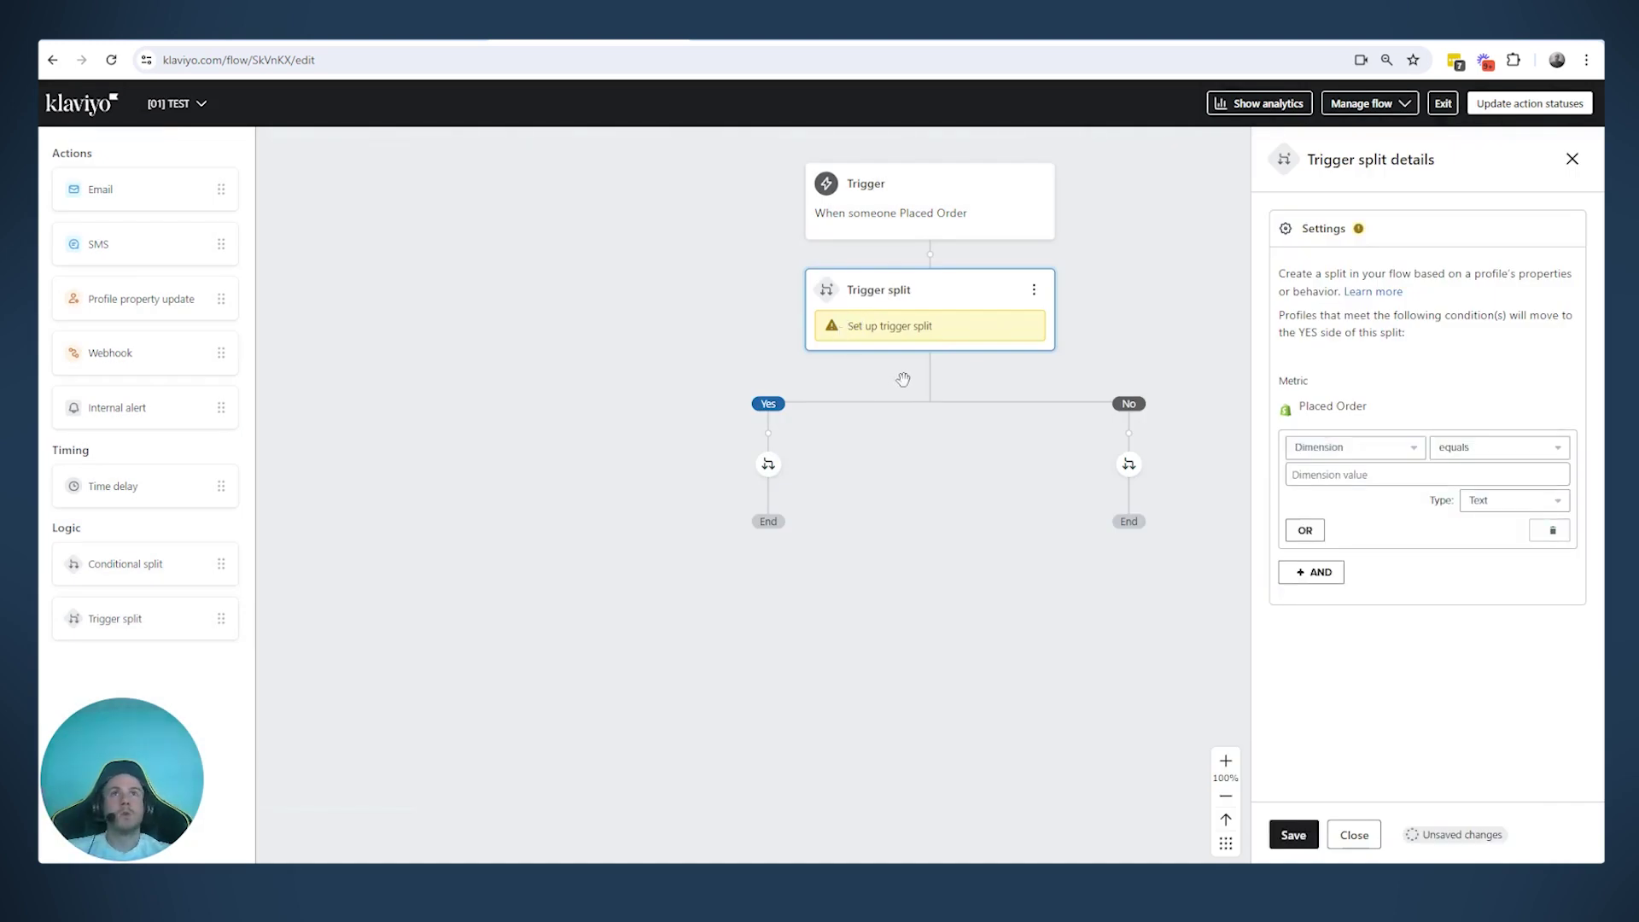
{"action": "left_click", "coordinate": [1353, 448]}
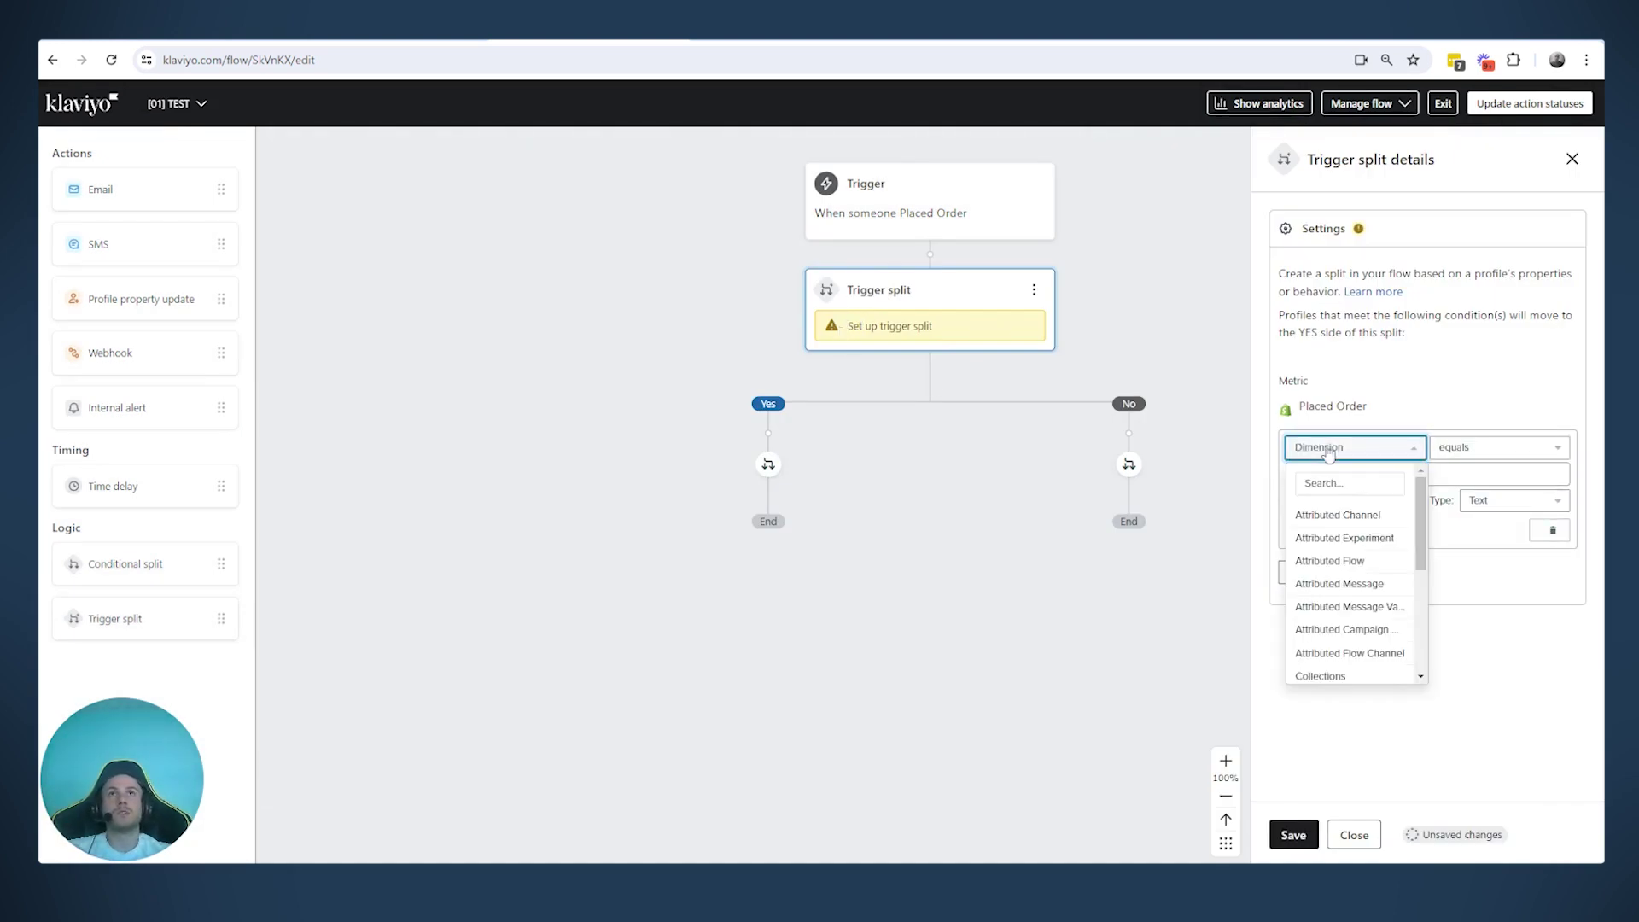
{"action": "scroll", "coordinate": [1374, 568], "scroll_direction": "down", "scroll_amount": 5}
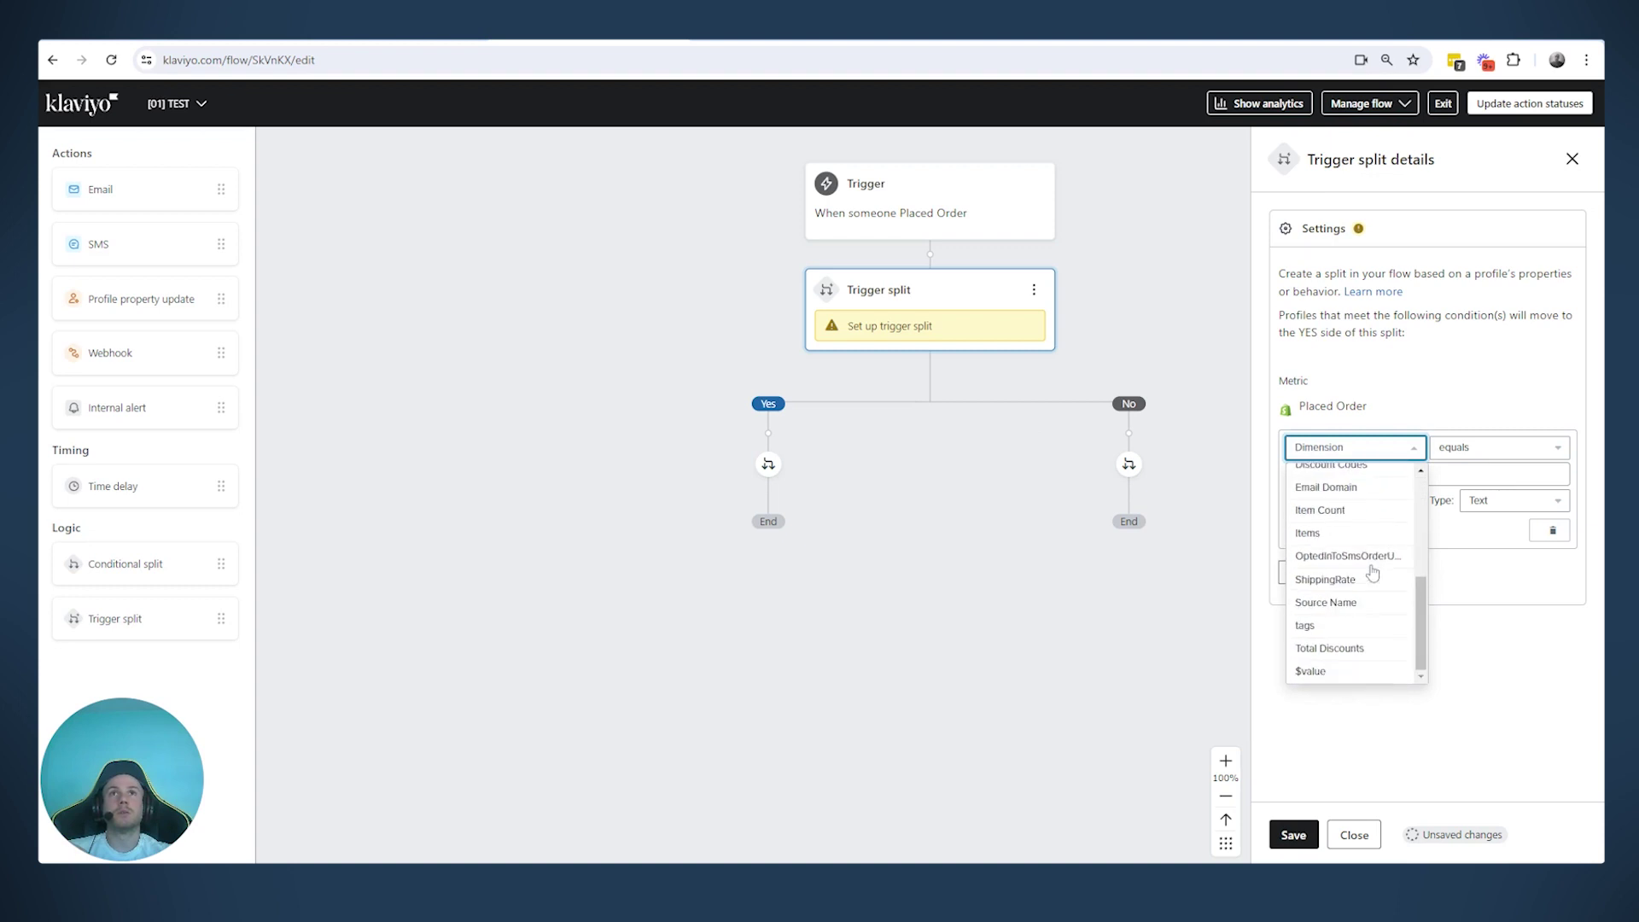
{"action": "left_click", "coordinate": [1344, 672]}
{"action": "left_click", "coordinate": [1383, 474]}
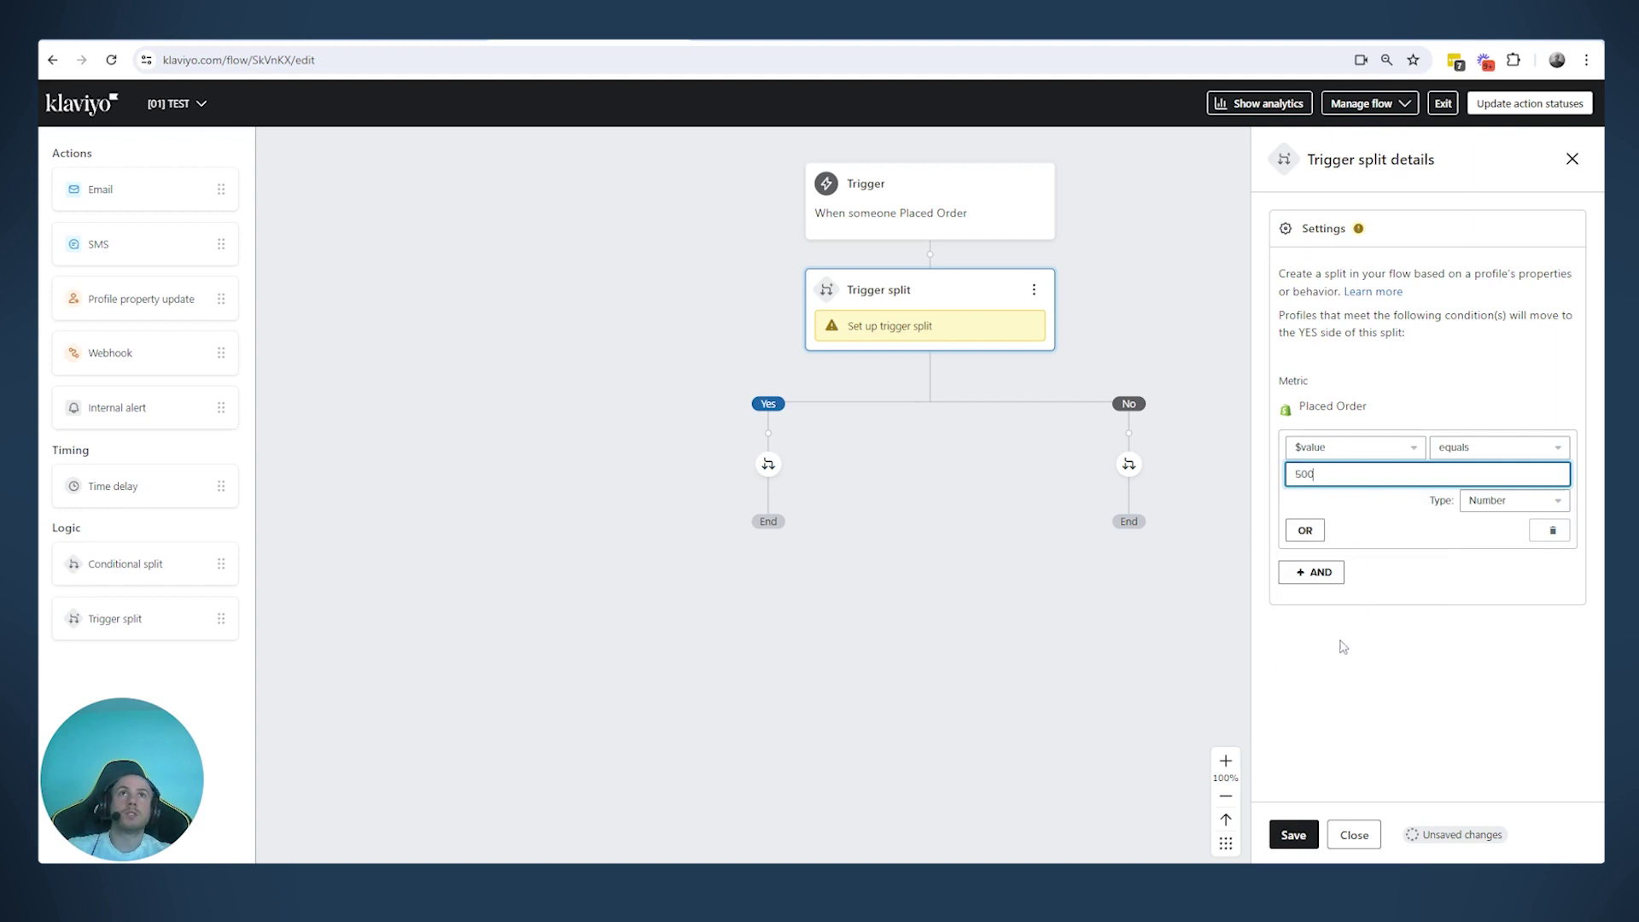
{"action": "left_click", "coordinate": [1294, 834]}
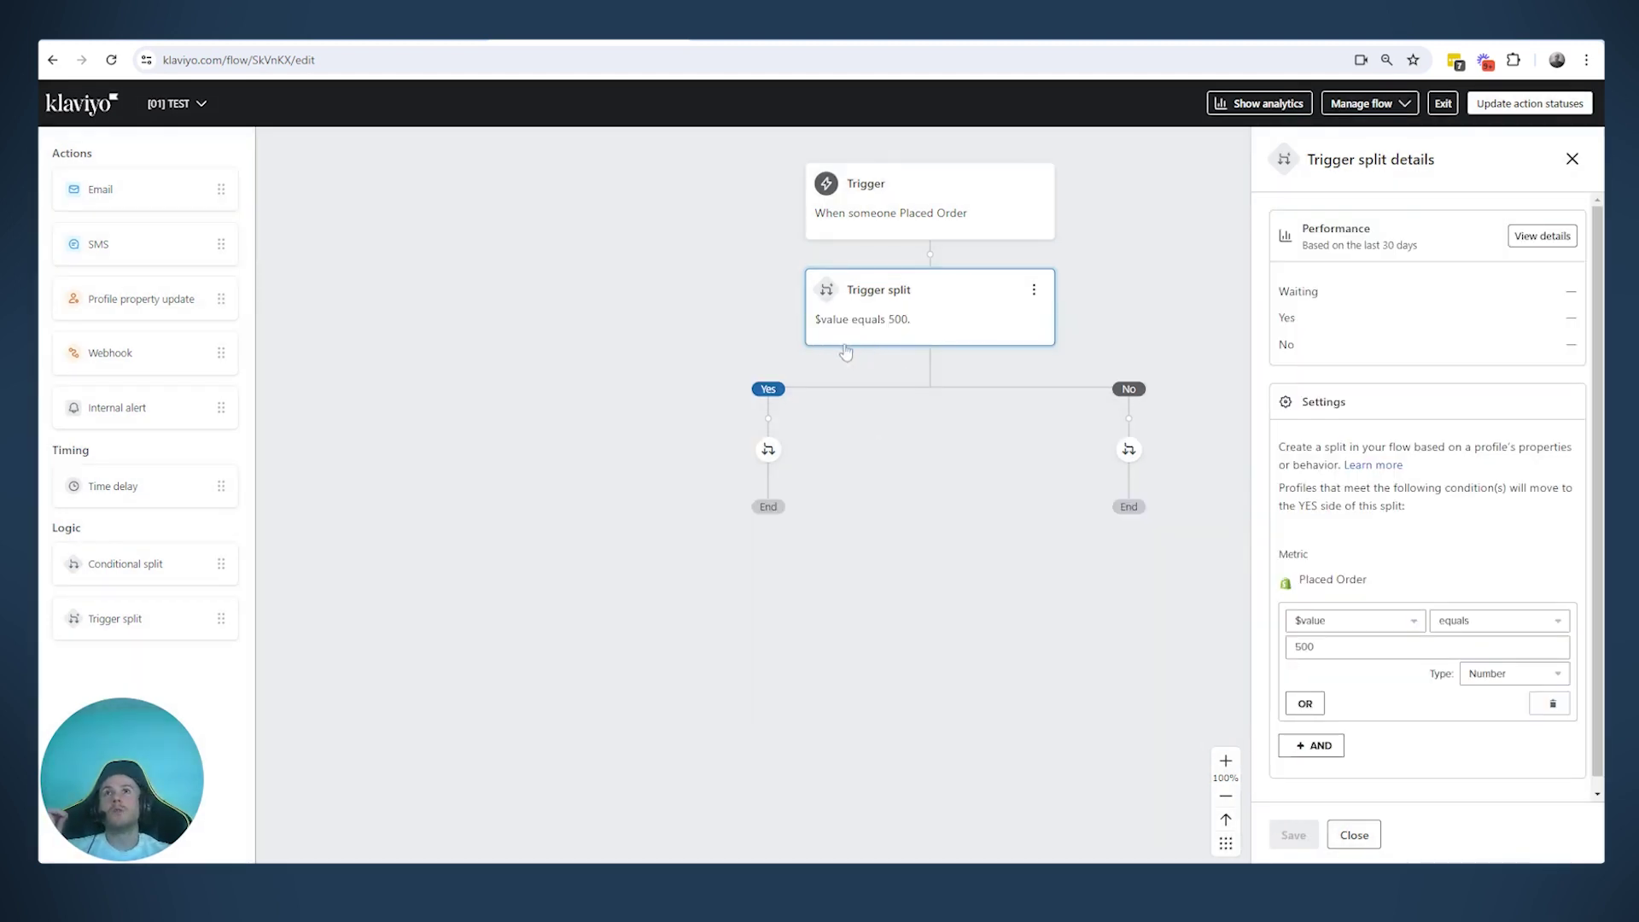
Change the trigger split's comparison to "is greater than", save it, and compare it with the flow's trigger settings
{"action": "left_click", "coordinate": [900, 315]}
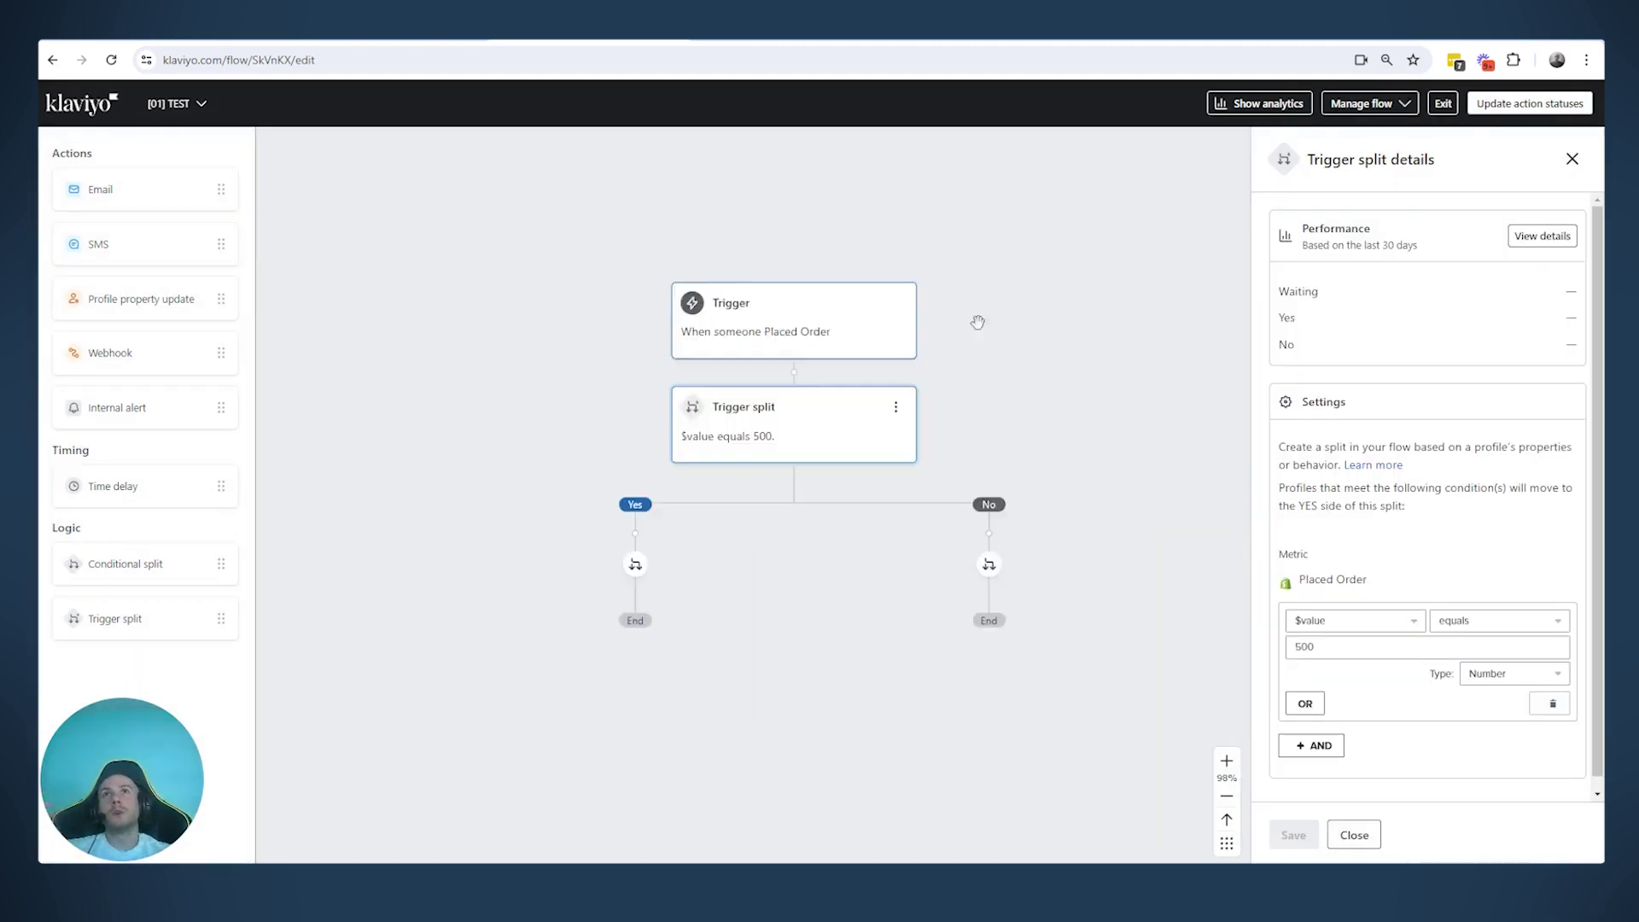
{"action": "left_click", "coordinate": [1438, 623]}
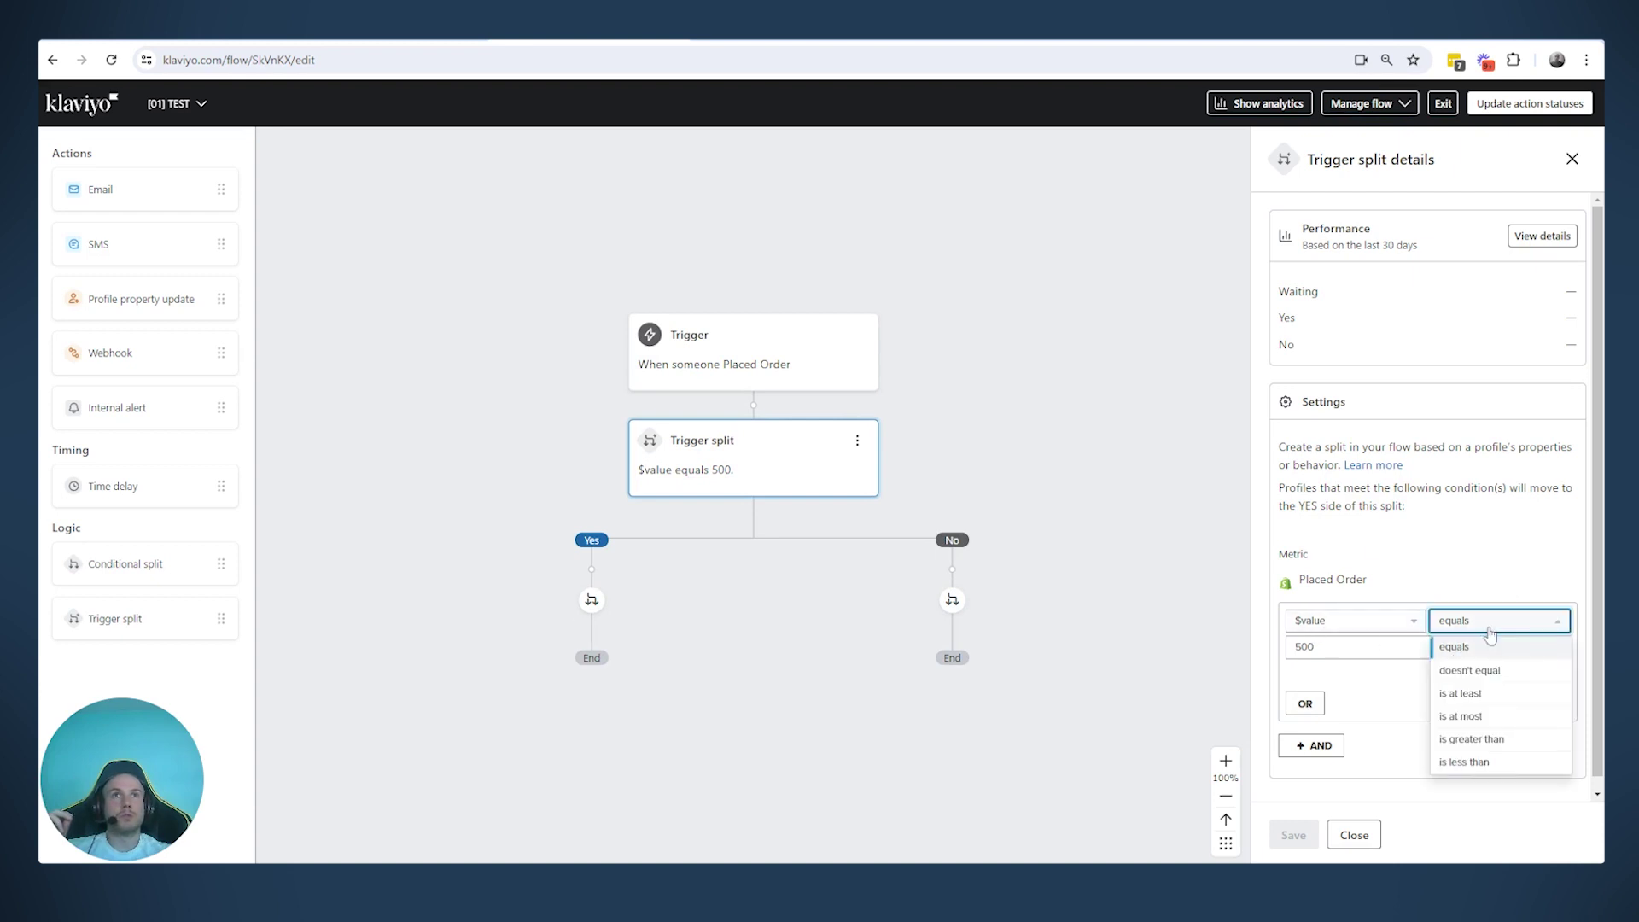
{"action": "left_click", "coordinate": [1514, 741]}
{"action": "left_click", "coordinate": [1293, 835]}
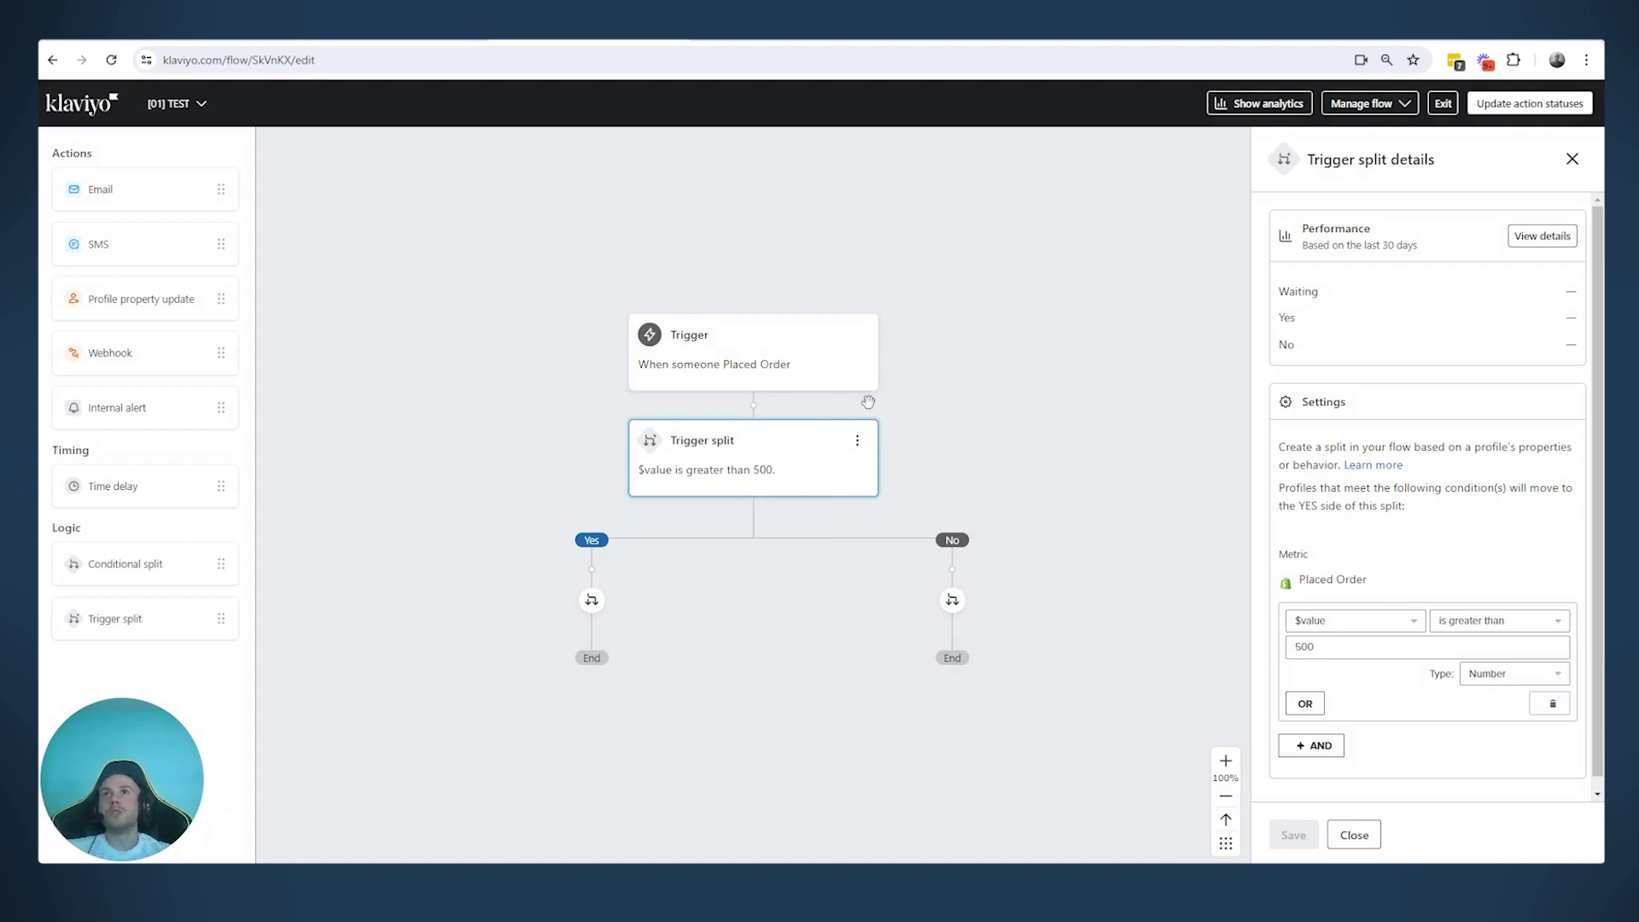
{"action": "left_click", "coordinate": [725, 346]}
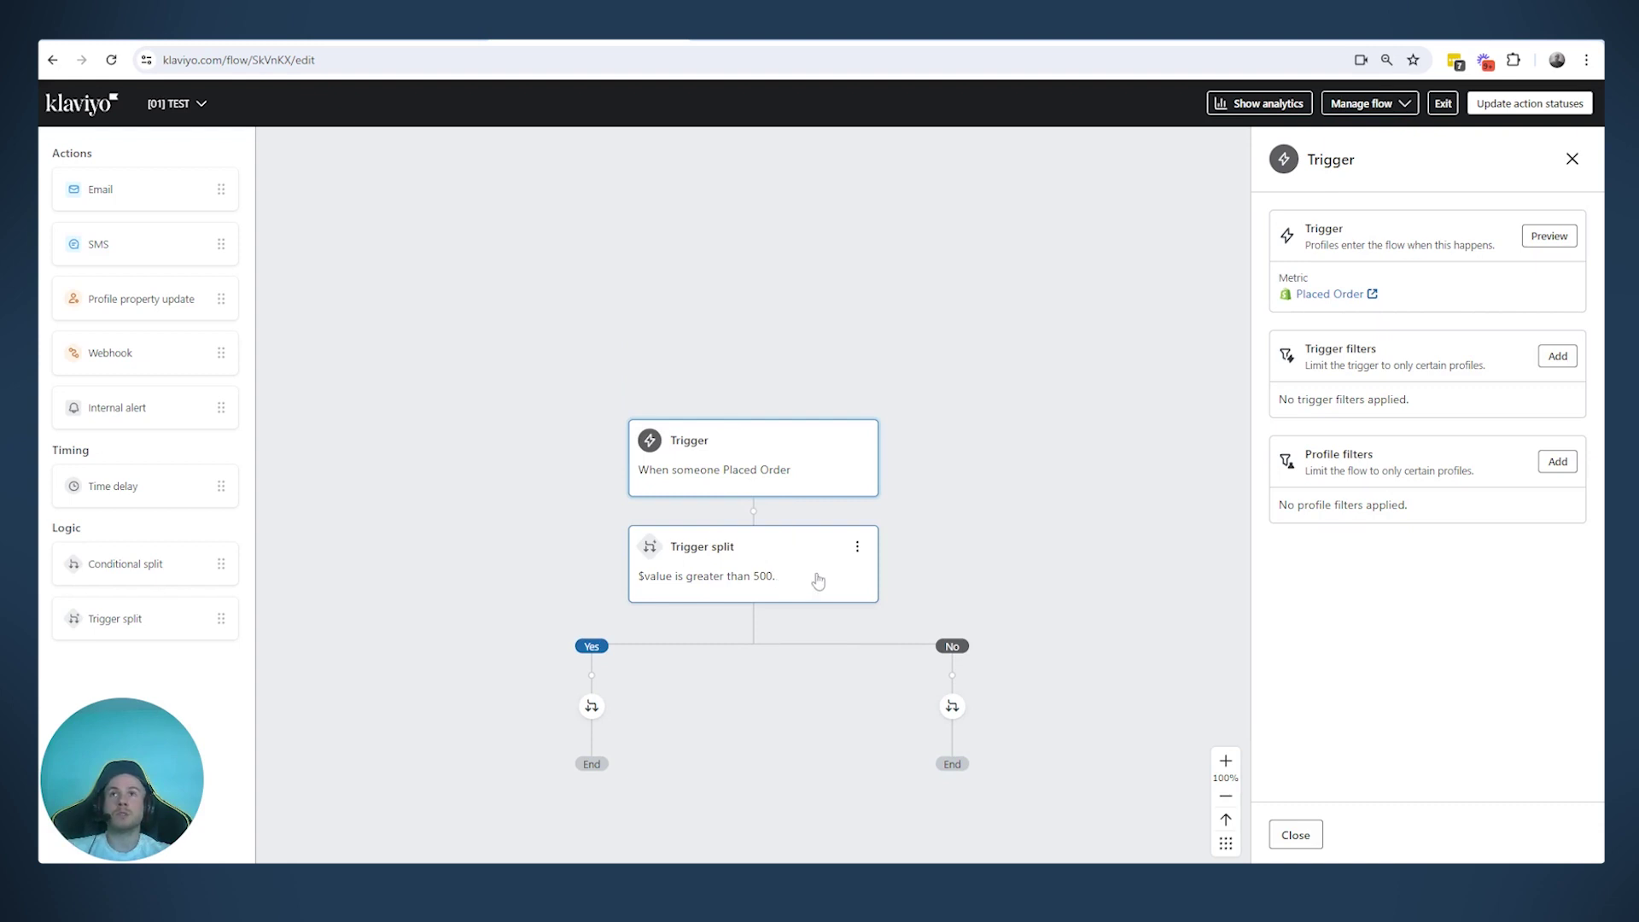
{"action": "left_click", "coordinate": [774, 582]}
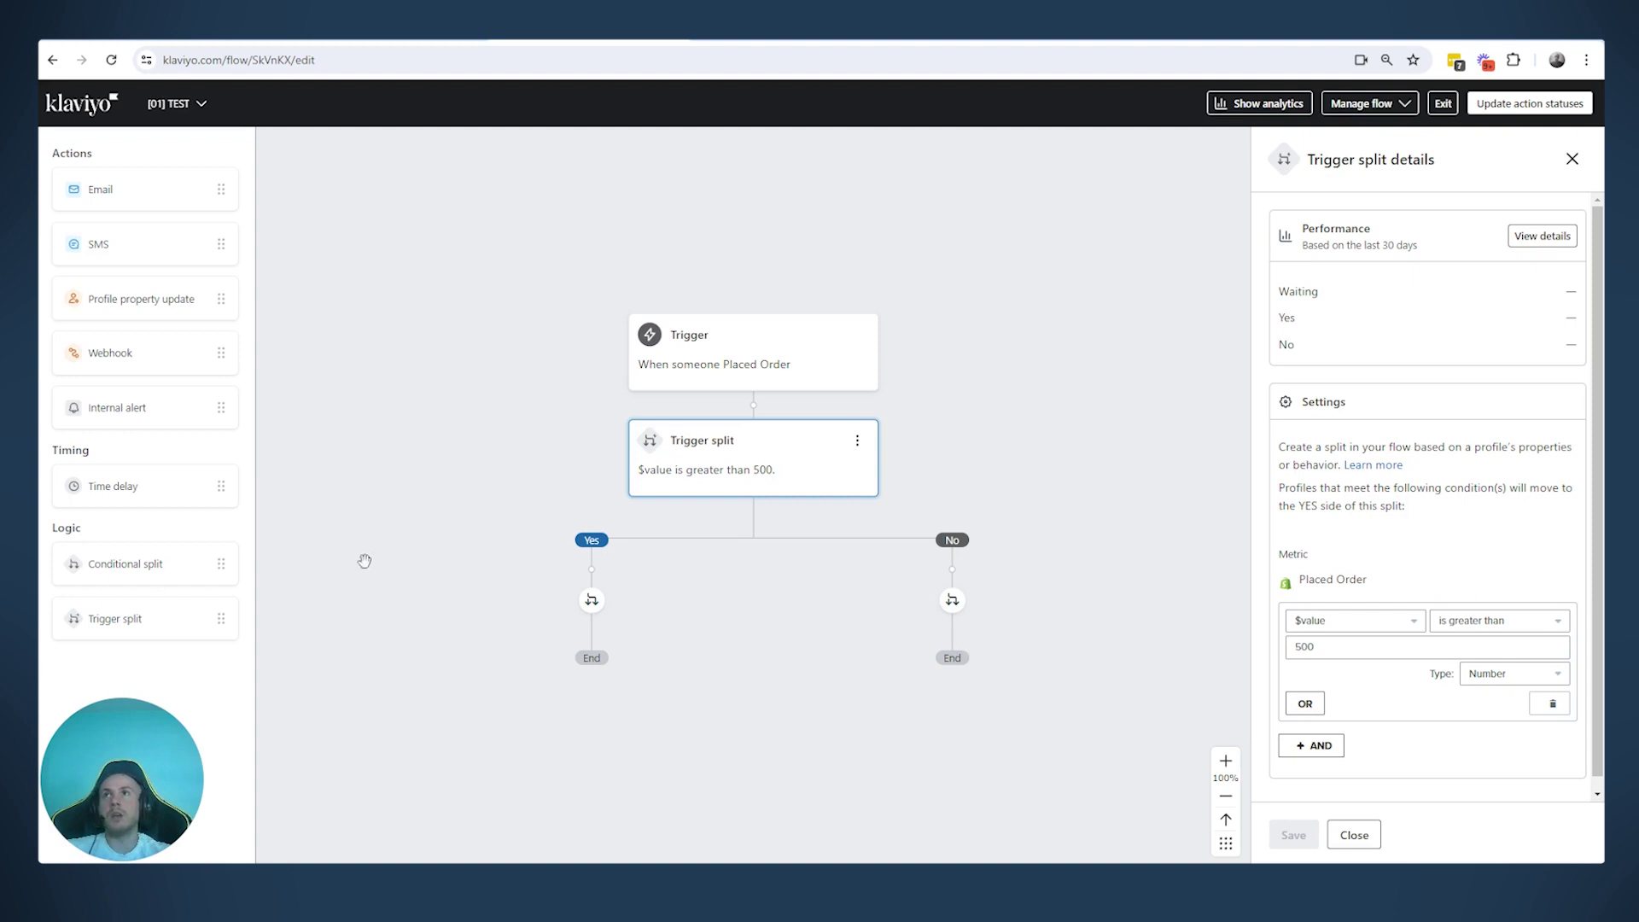
Insert a conditional split between the trigger and the trigger split, based on what someone has done, with the Shopify Placed Order metric
{"action": "left_click_drag", "start_coordinate": [172, 561], "coordinate": [753, 405]}
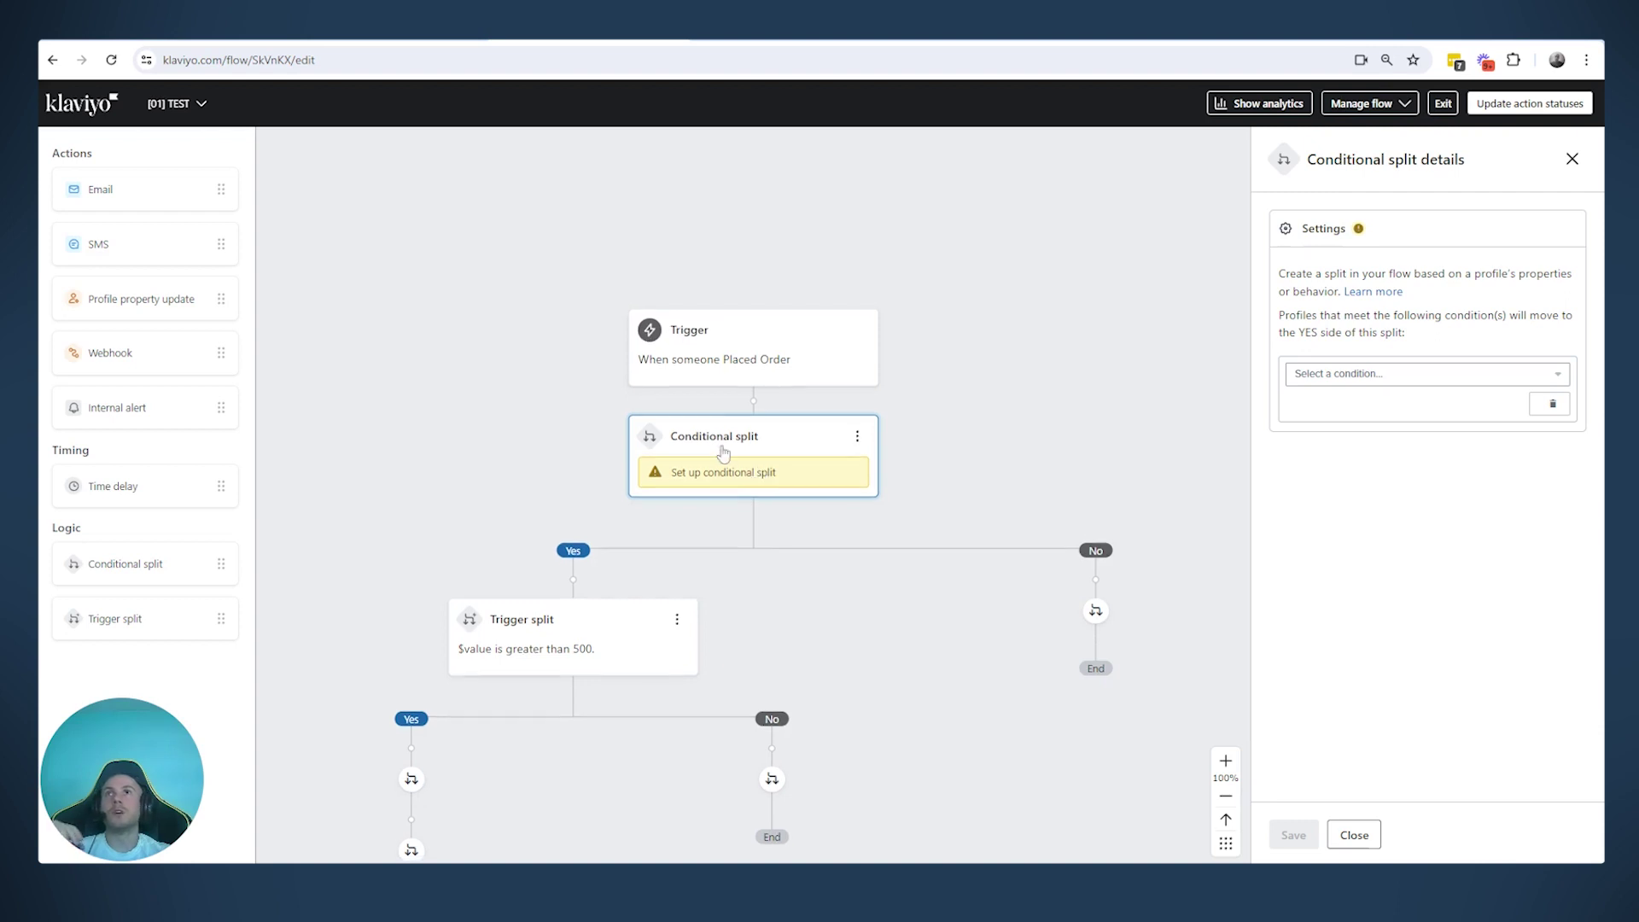
{"action": "left_click", "coordinate": [1342, 376]}
{"action": "left_click", "coordinate": [1344, 401]}
{"action": "left_click", "coordinate": [1398, 405]}
{"action": "type", "text": "plac"}
{"action": "left_click", "coordinate": [1442, 495]}
Add a property filter to the conditional split's Placed Order condition and review the properties it offers
{"action": "left_click", "coordinate": [1548, 404]}
{"action": "left_click", "coordinate": [1427, 429]}
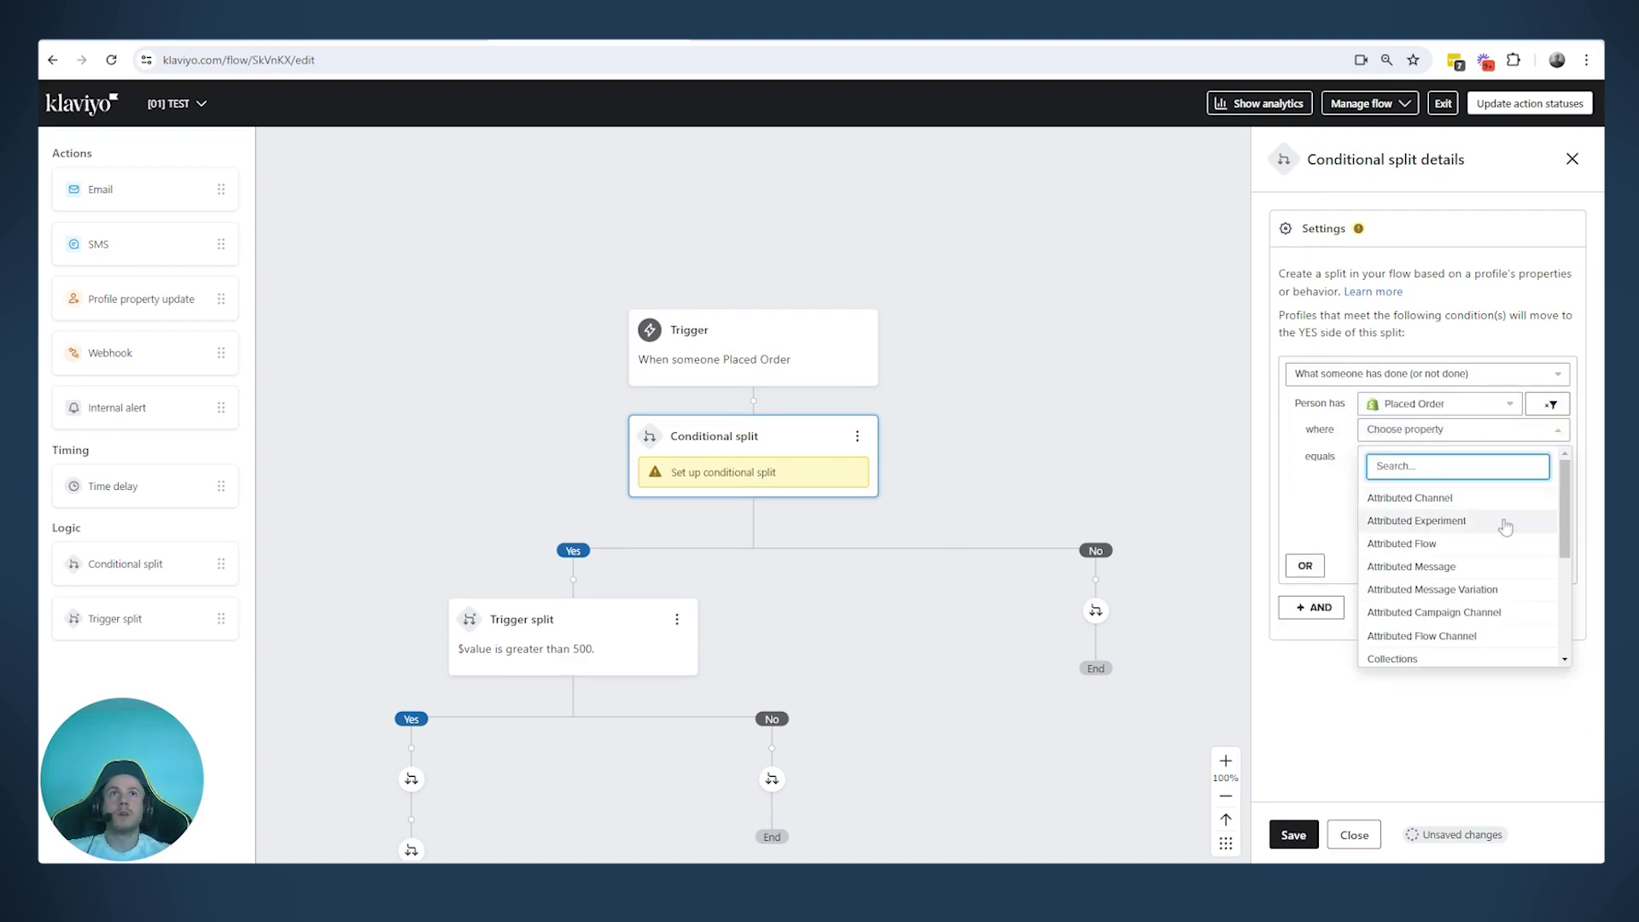
{"action": "scroll", "coordinate": [1503, 513], "scroll_direction": "down", "scroll_amount": 3}
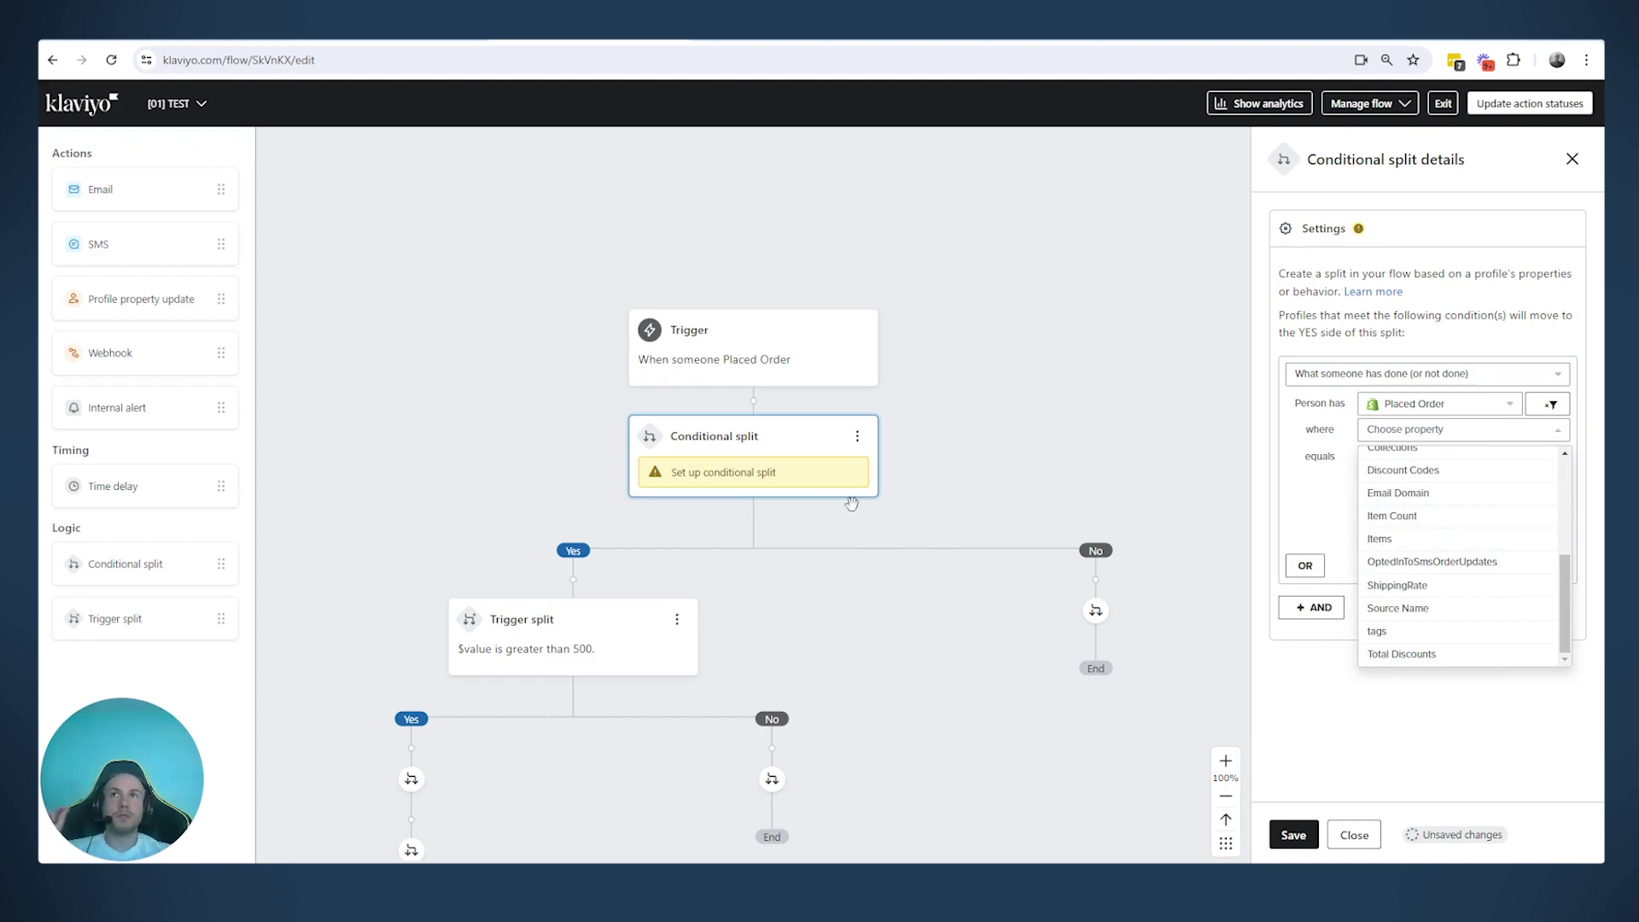
Change the trigger split's condition to Collections contains Collection A and save it
{"action": "left_click", "coordinate": [490, 622]}
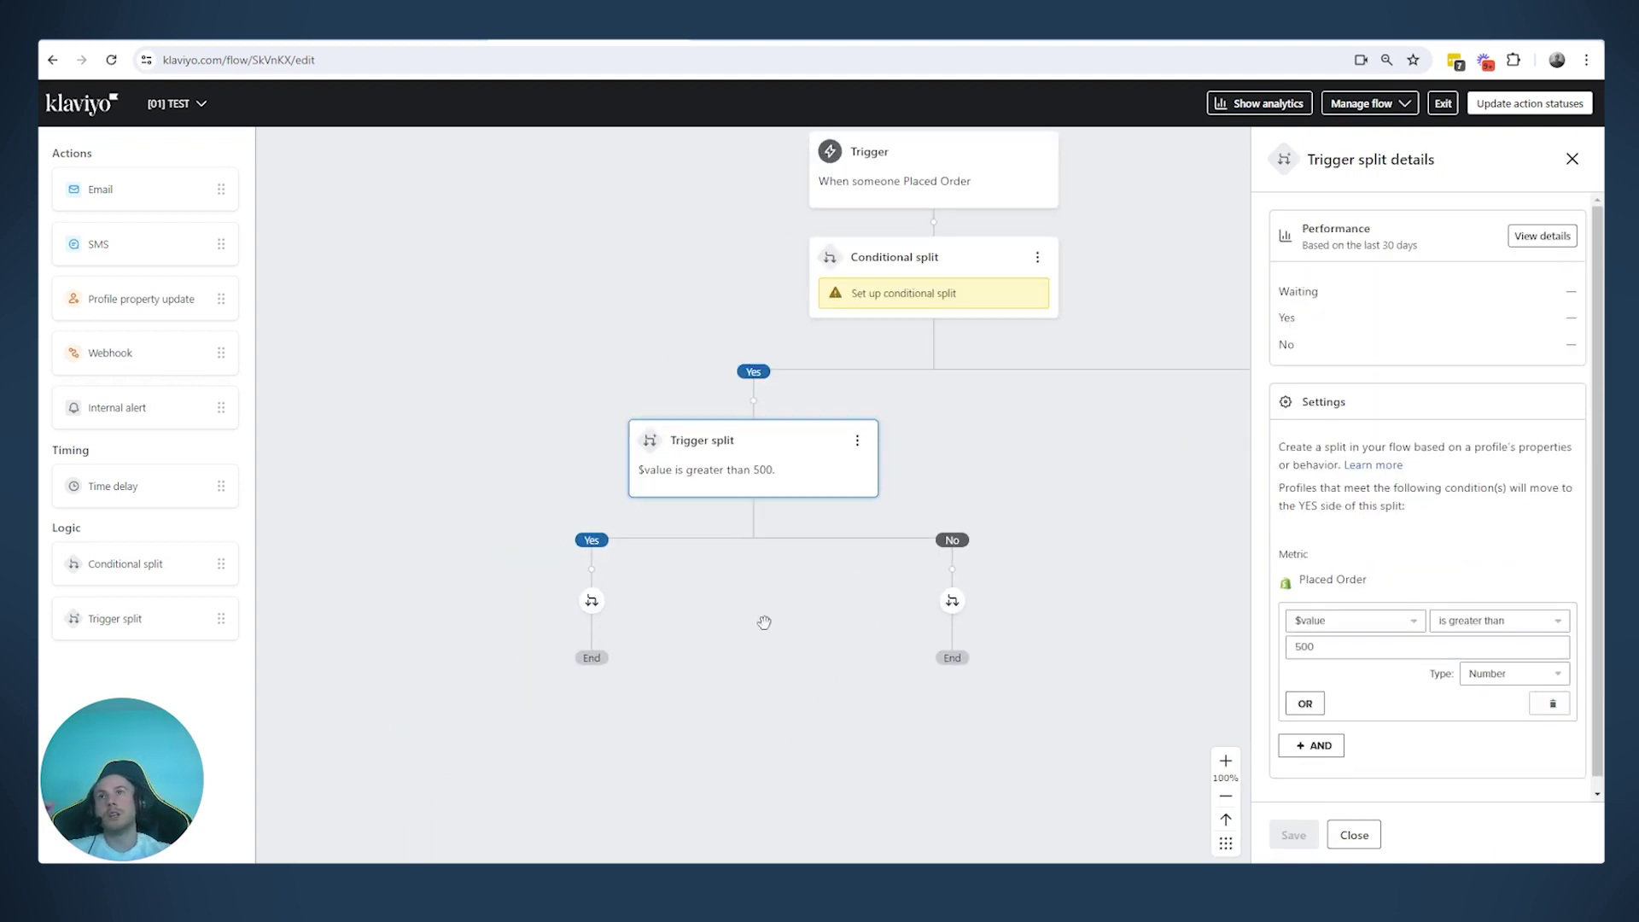
{"action": "left_click", "coordinate": [1348, 622]}
{"action": "scroll", "coordinate": [1349, 730], "scroll_direction": "down", "scroll_amount": 5}
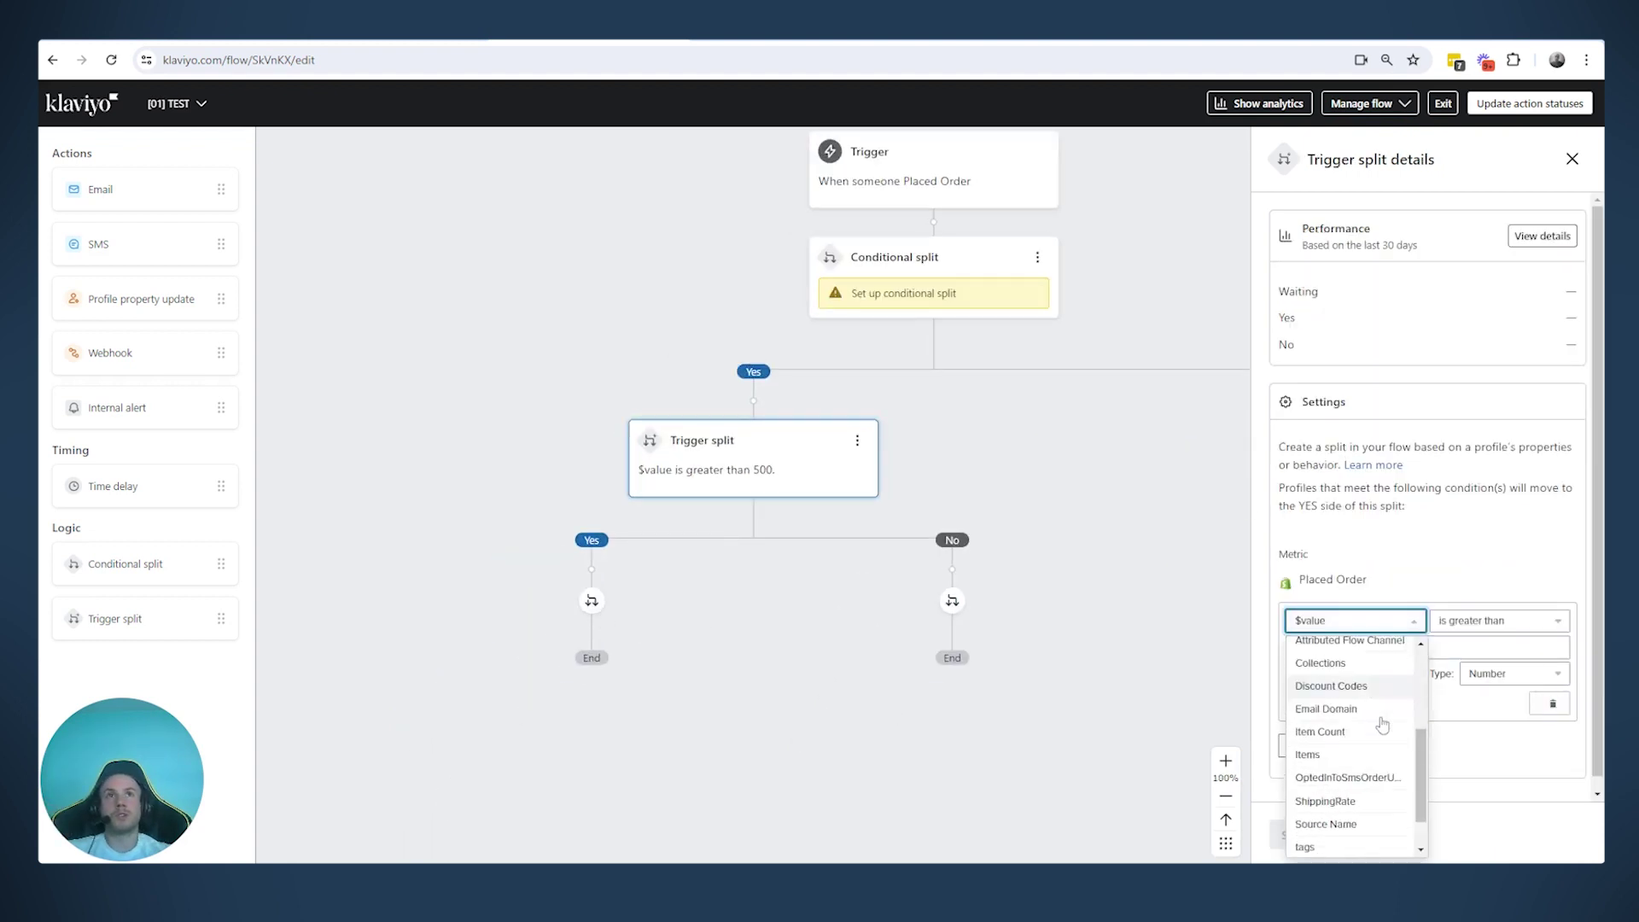
{"action": "scroll", "coordinate": [1379, 728], "scroll_direction": "down", "scroll_amount": 3}
{"action": "scroll", "coordinate": [1361, 721], "scroll_direction": "up", "scroll_amount": 3}
{"action": "left_click", "coordinate": [1321, 696]}
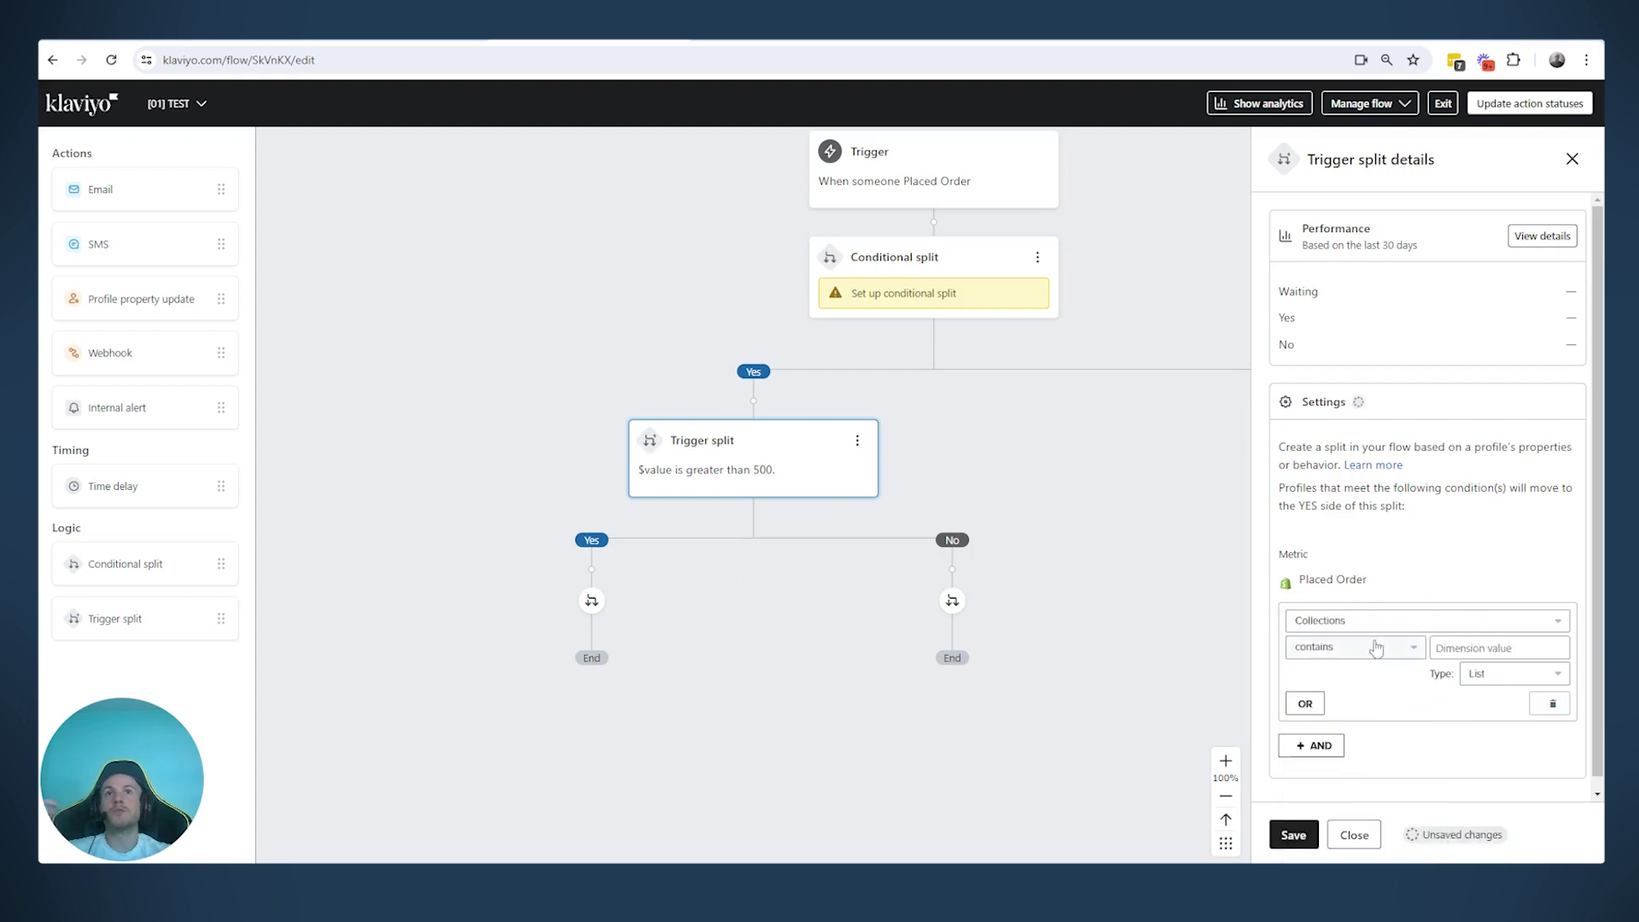
{"action": "left_click", "coordinate": [1451, 648]}
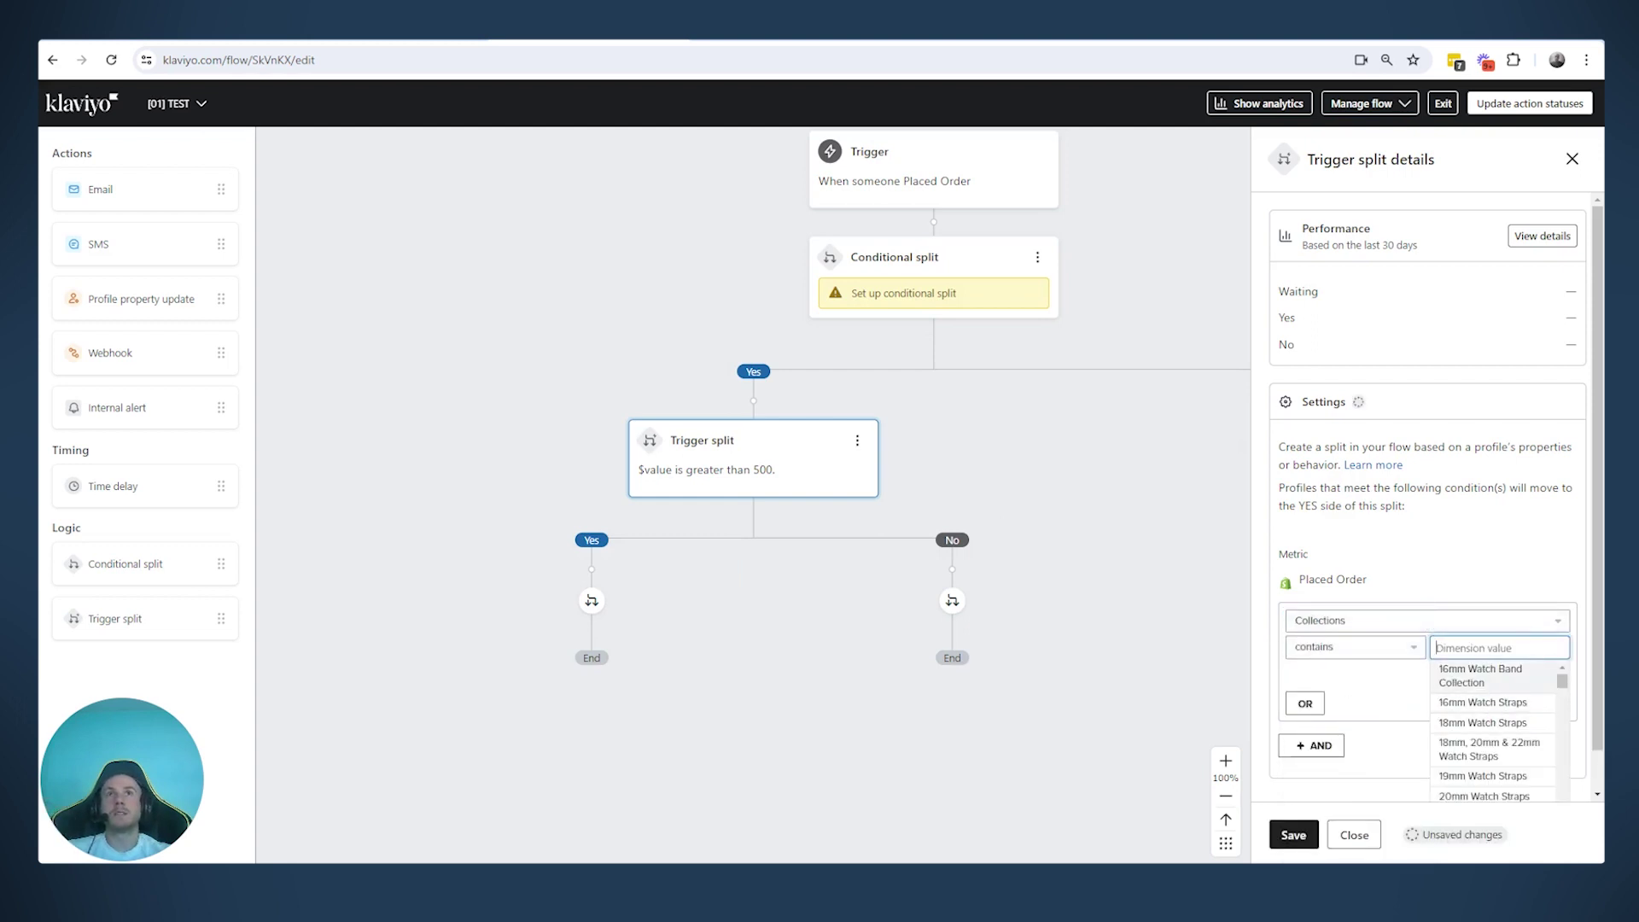
{"action": "type", "text": "C"}
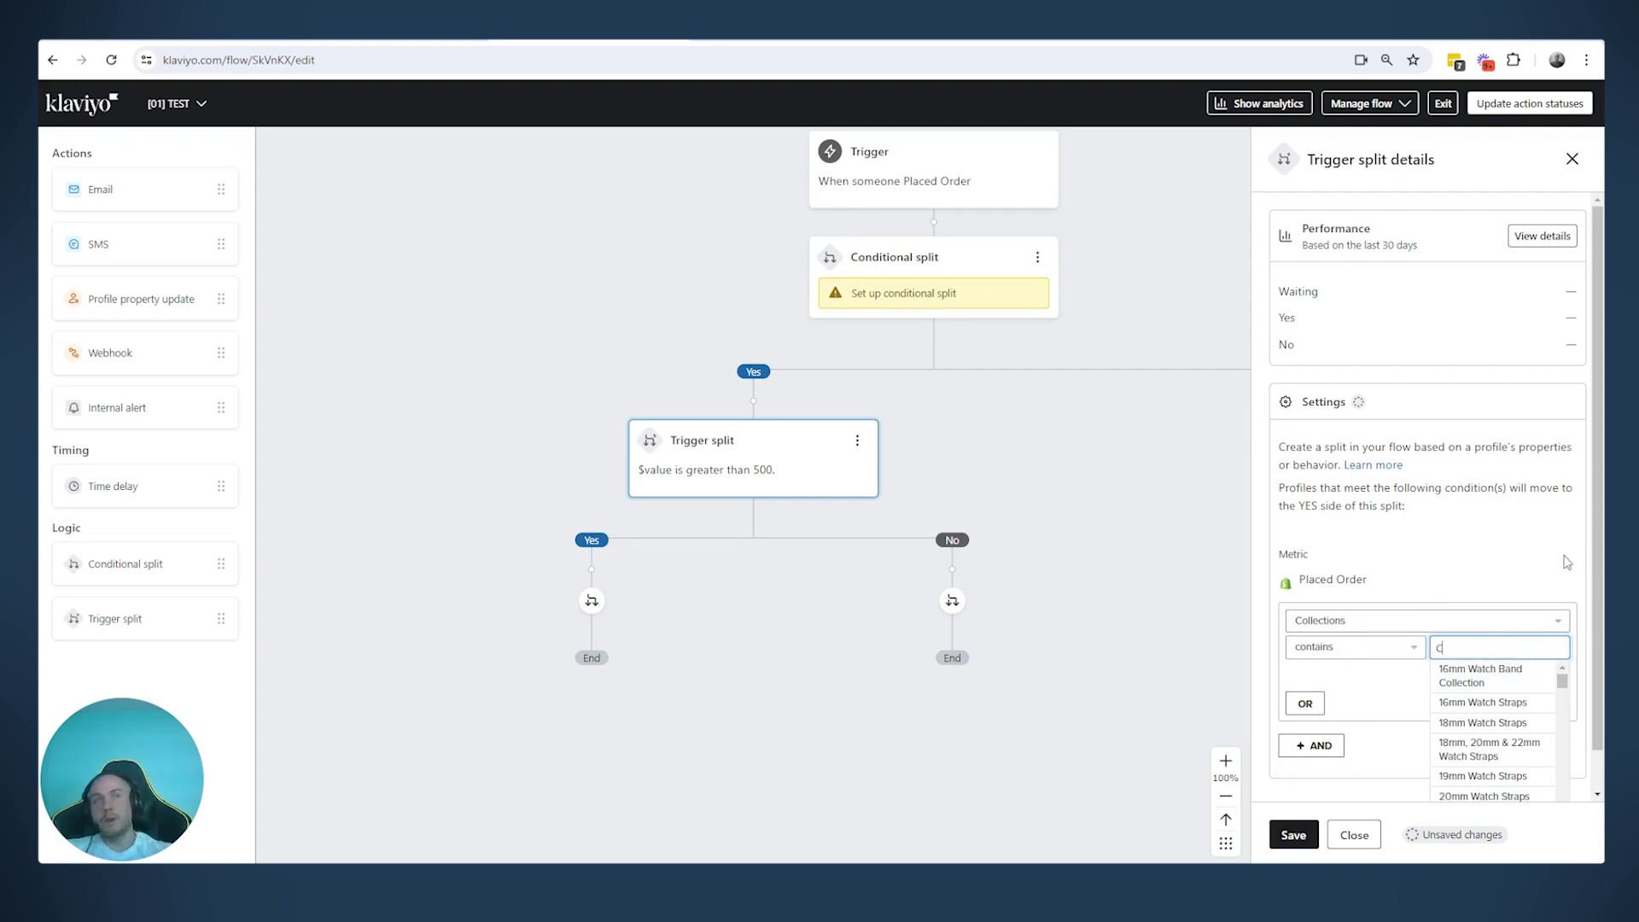
{"action": "type", "text": "ollection A"}
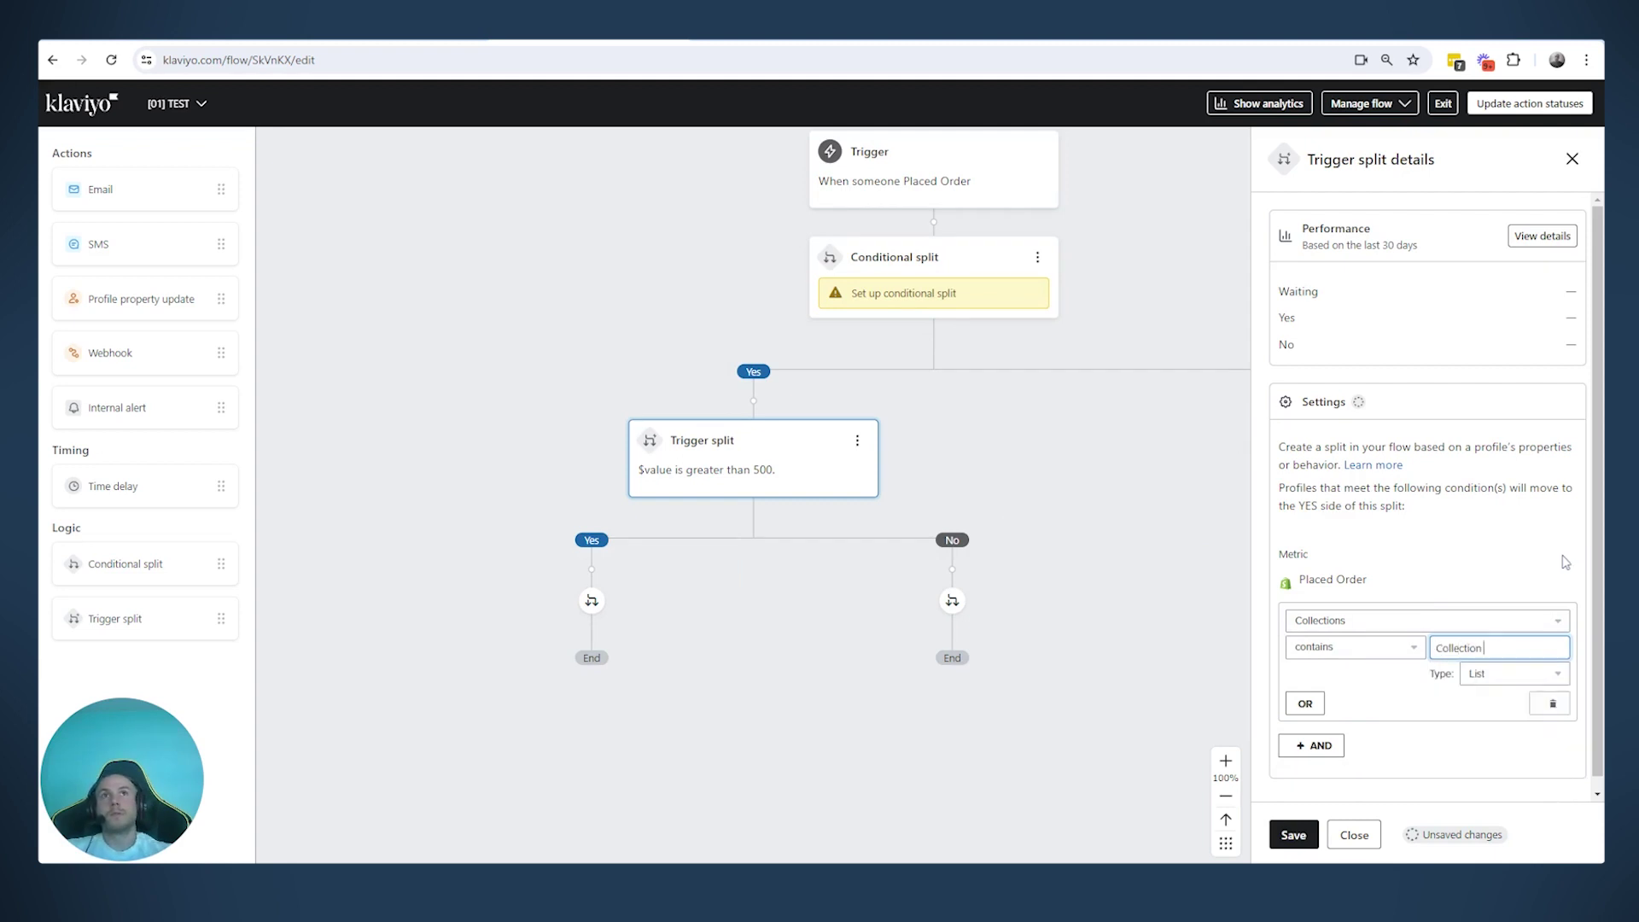
{"action": "left_click", "coordinate": [1294, 836]}
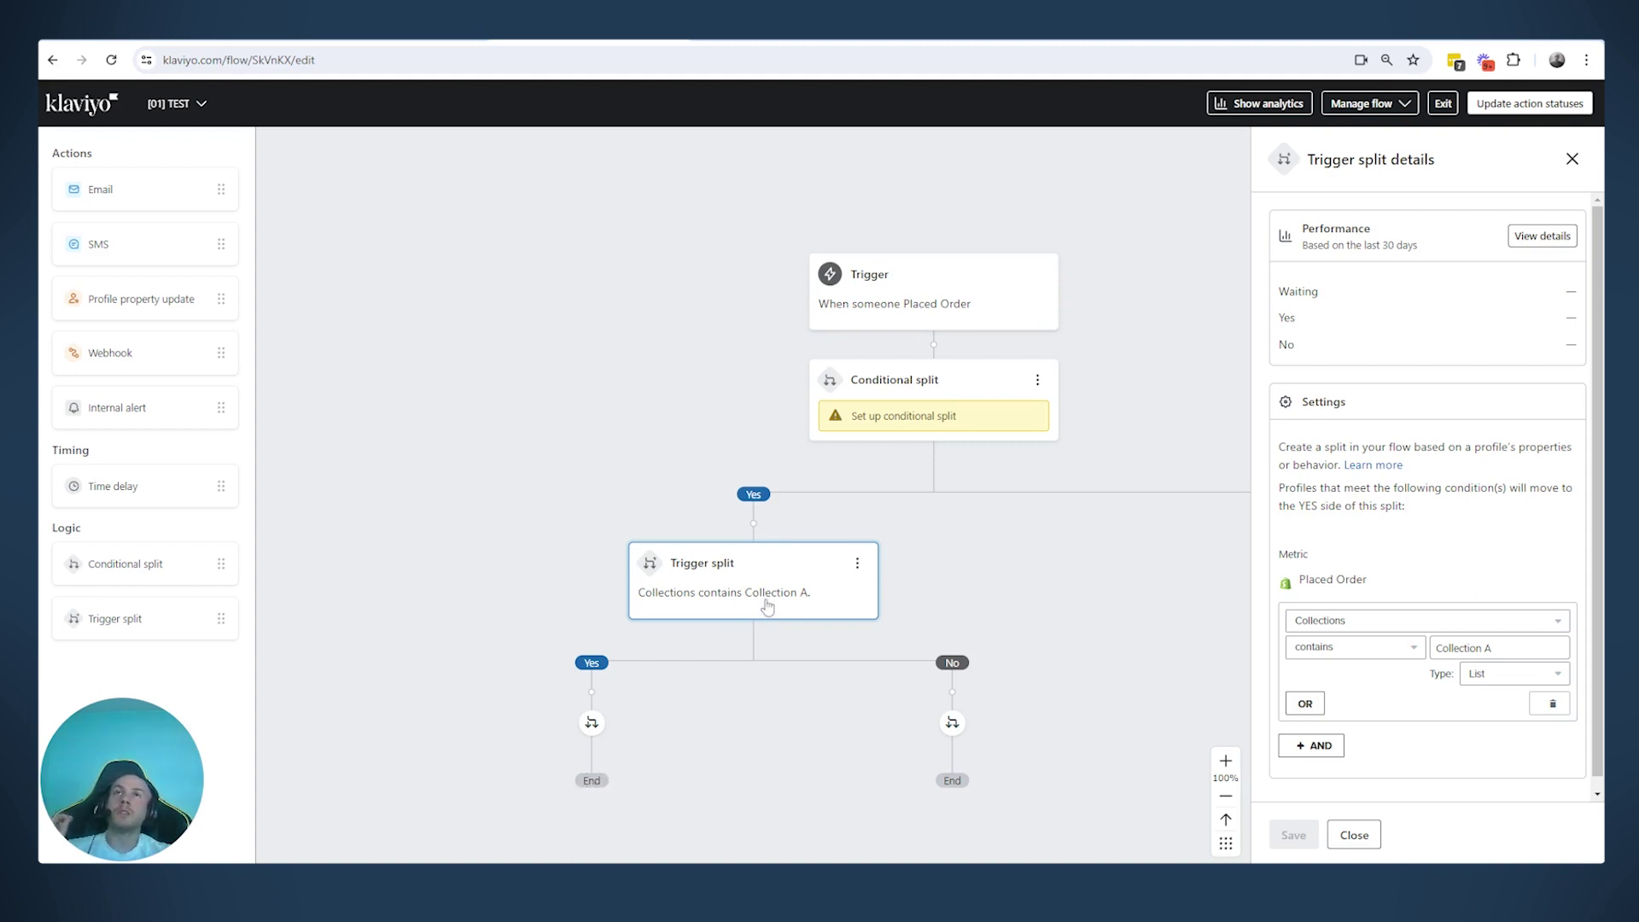
Base the conditional split on what someone has done, using the Placed Order metric filtered by the Collections property
{"action": "left_click", "coordinate": [982, 395]}
{"action": "left_click", "coordinate": [1417, 377]}
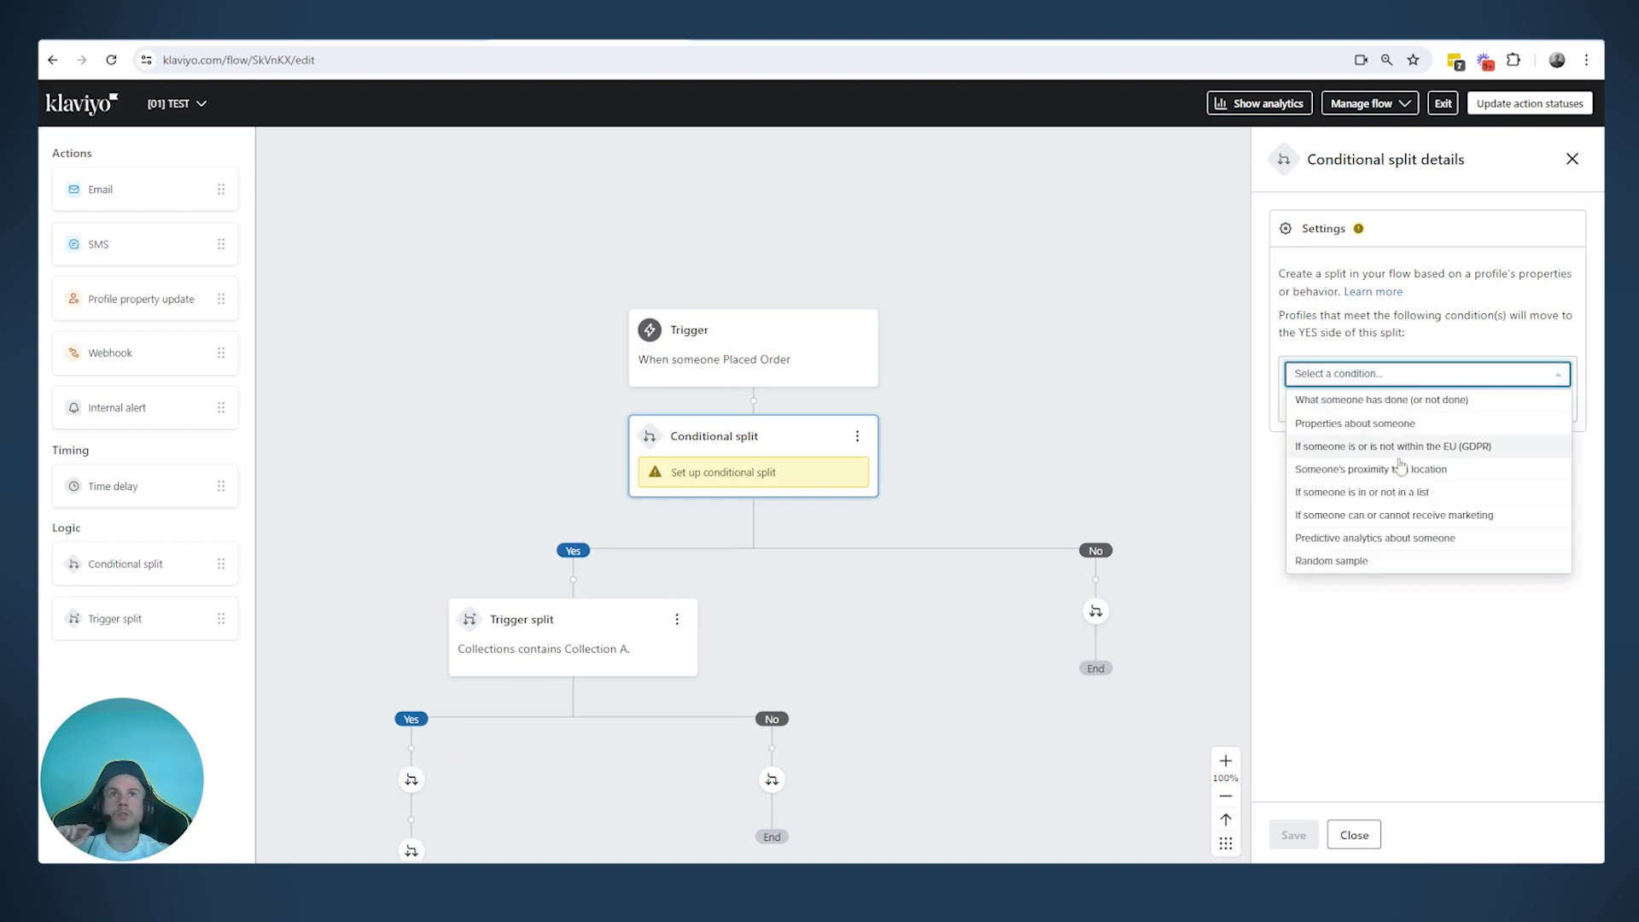
{"action": "left_click", "coordinate": [1400, 401]}
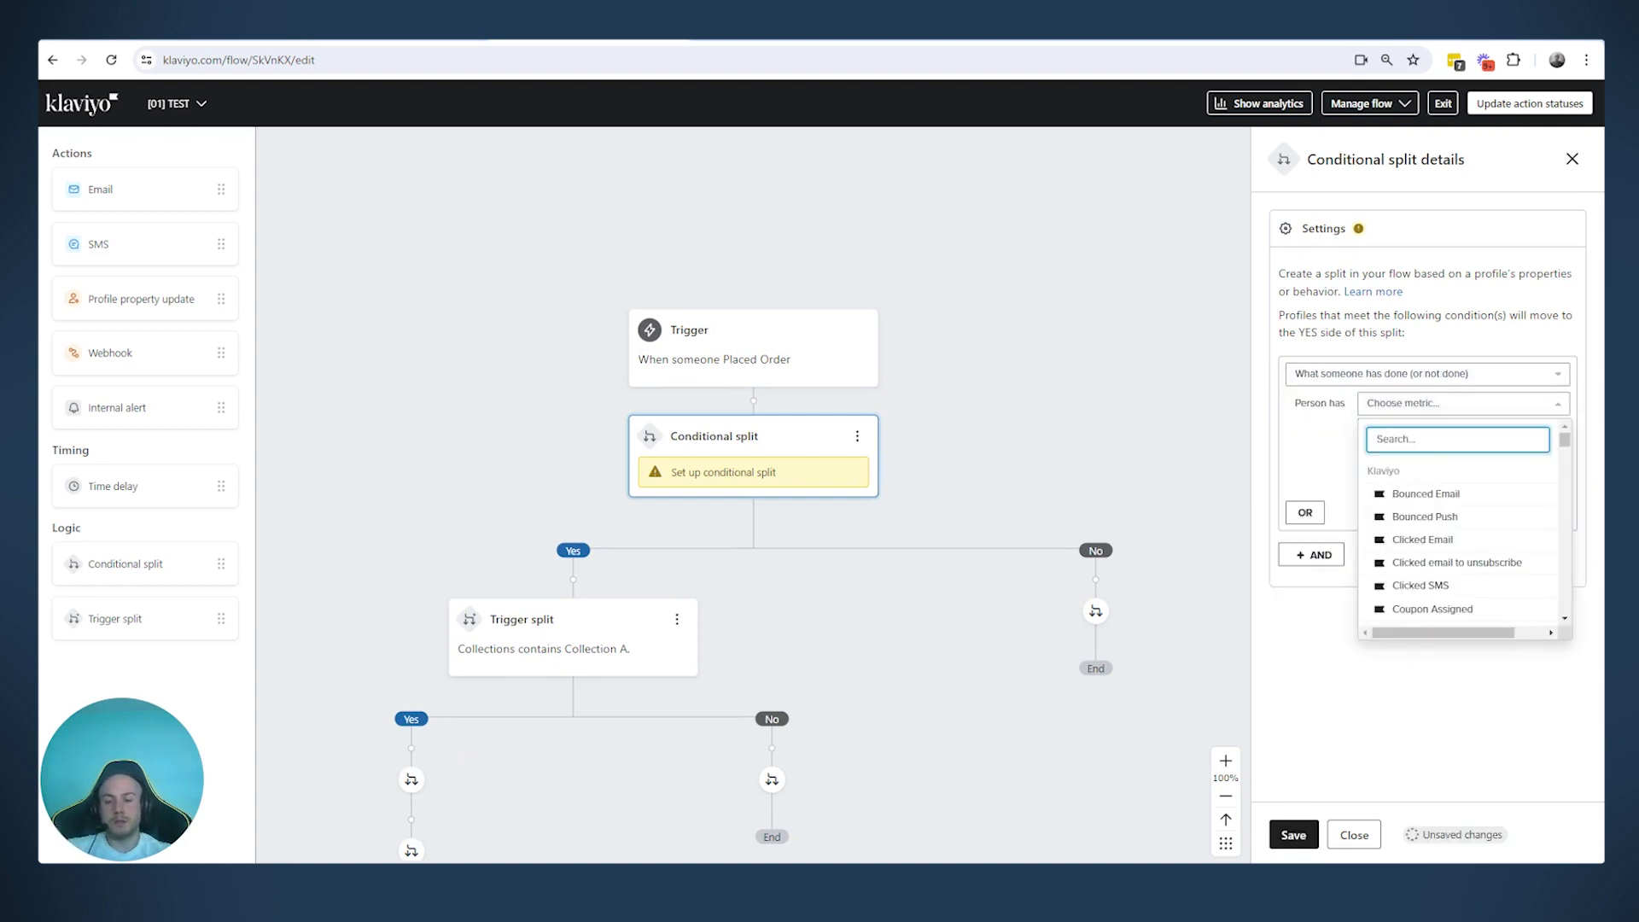
{"action": "type", "text": "pla"}
{"action": "left_click", "coordinate": [1413, 493]}
{"action": "left_click", "coordinate": [1548, 403]}
{"action": "left_click", "coordinate": [1407, 429]}
{"action": "type", "text": "coll"}
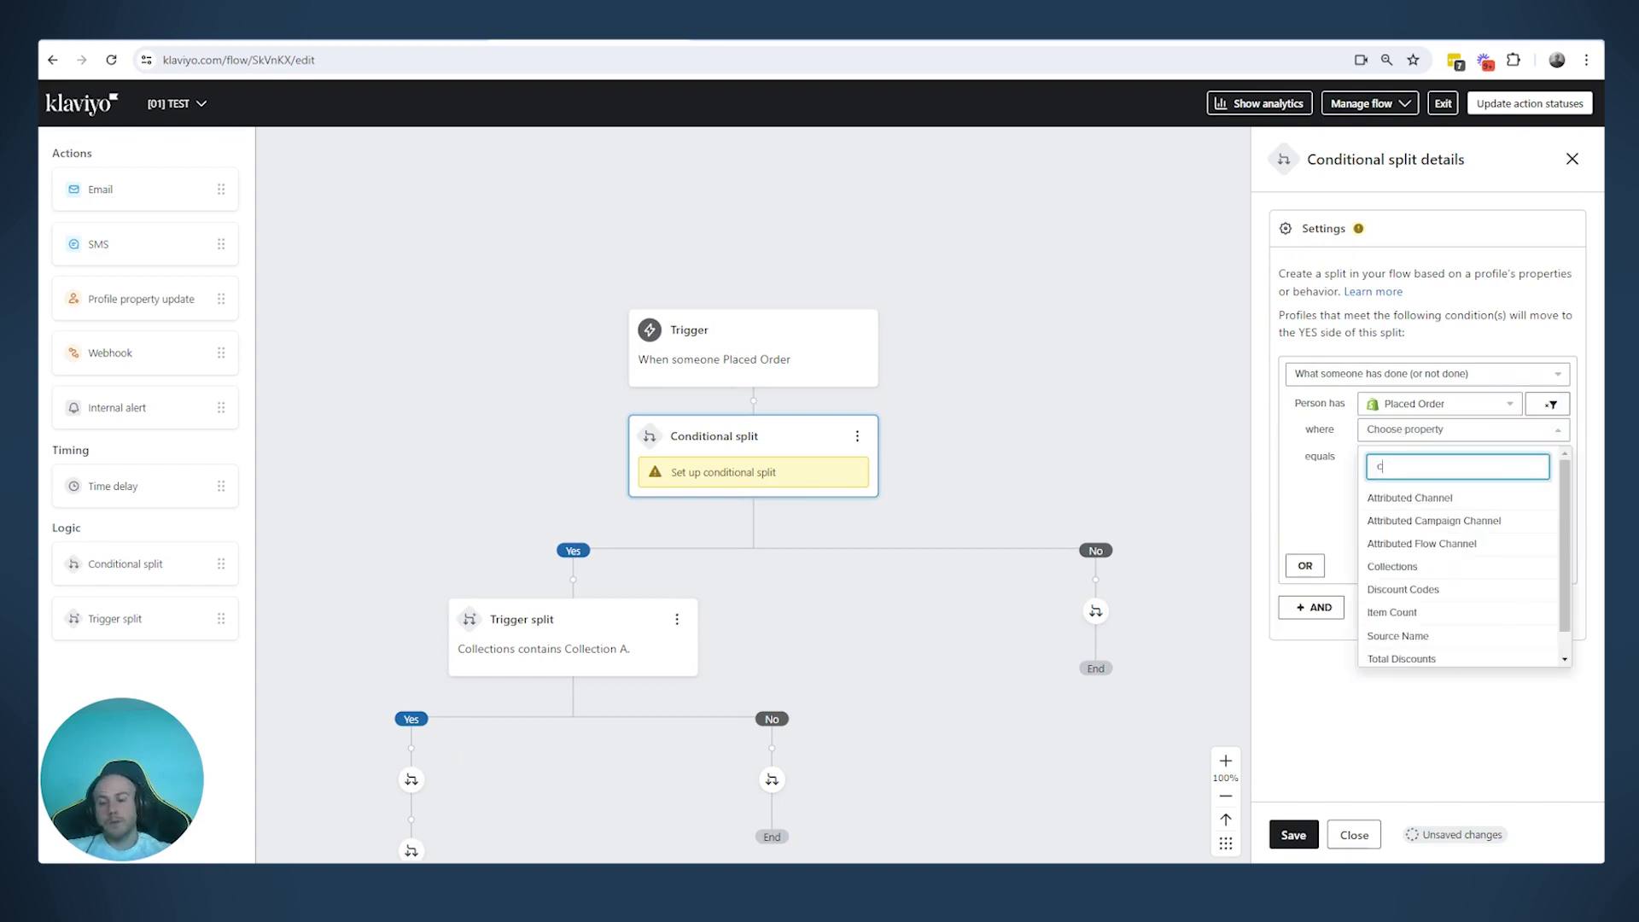
{"action": "left_click", "coordinate": [1436, 515]}
Make the Collections filter contain the custom value Collection A, limit it to the last 1 days, and save the conditional split
{"action": "left_click", "coordinate": [1412, 461]}
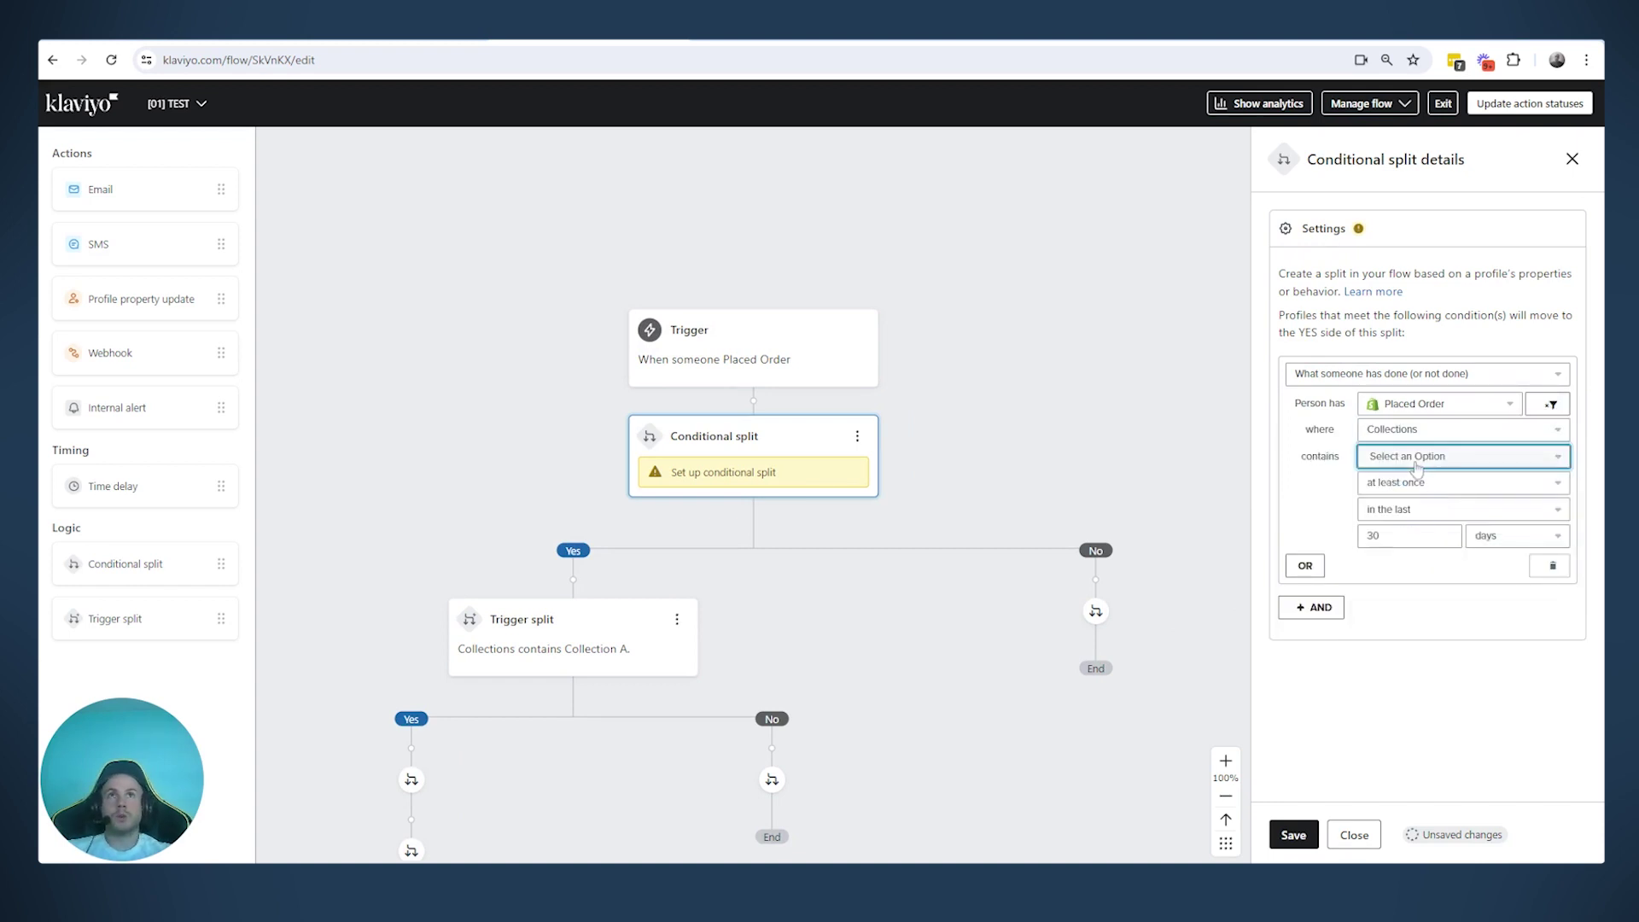
{"action": "left_click", "coordinate": [1417, 493]}
{"action": "type", "text": "Colklke"}
{"action": "key", "text": "BackSpace"}
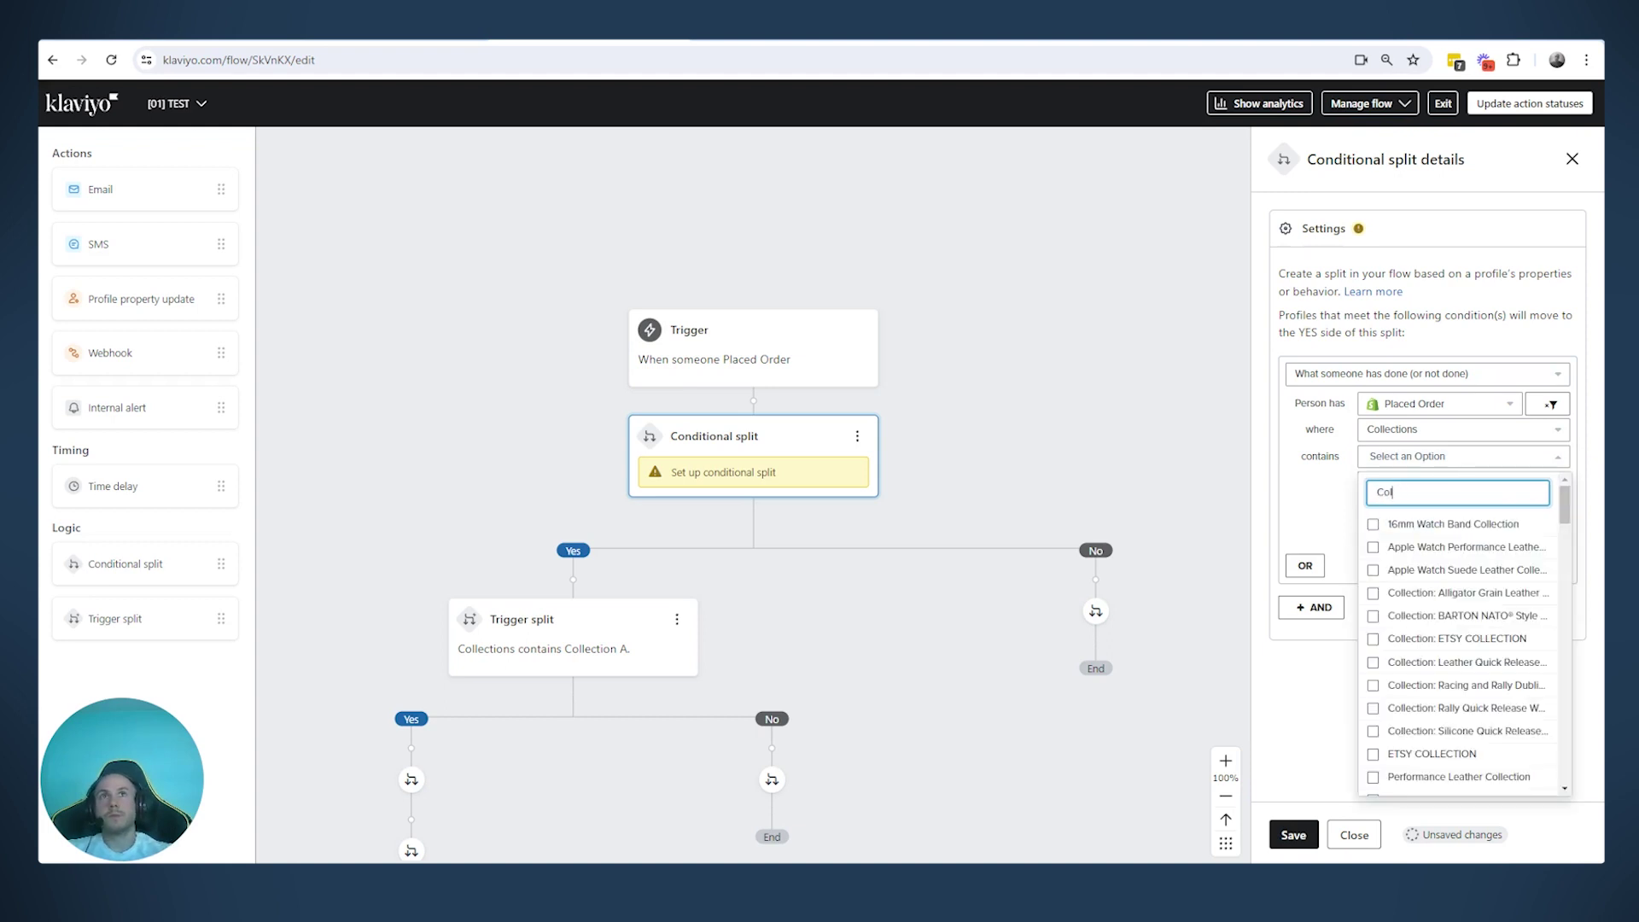
{"action": "type", "text": "lection A"}
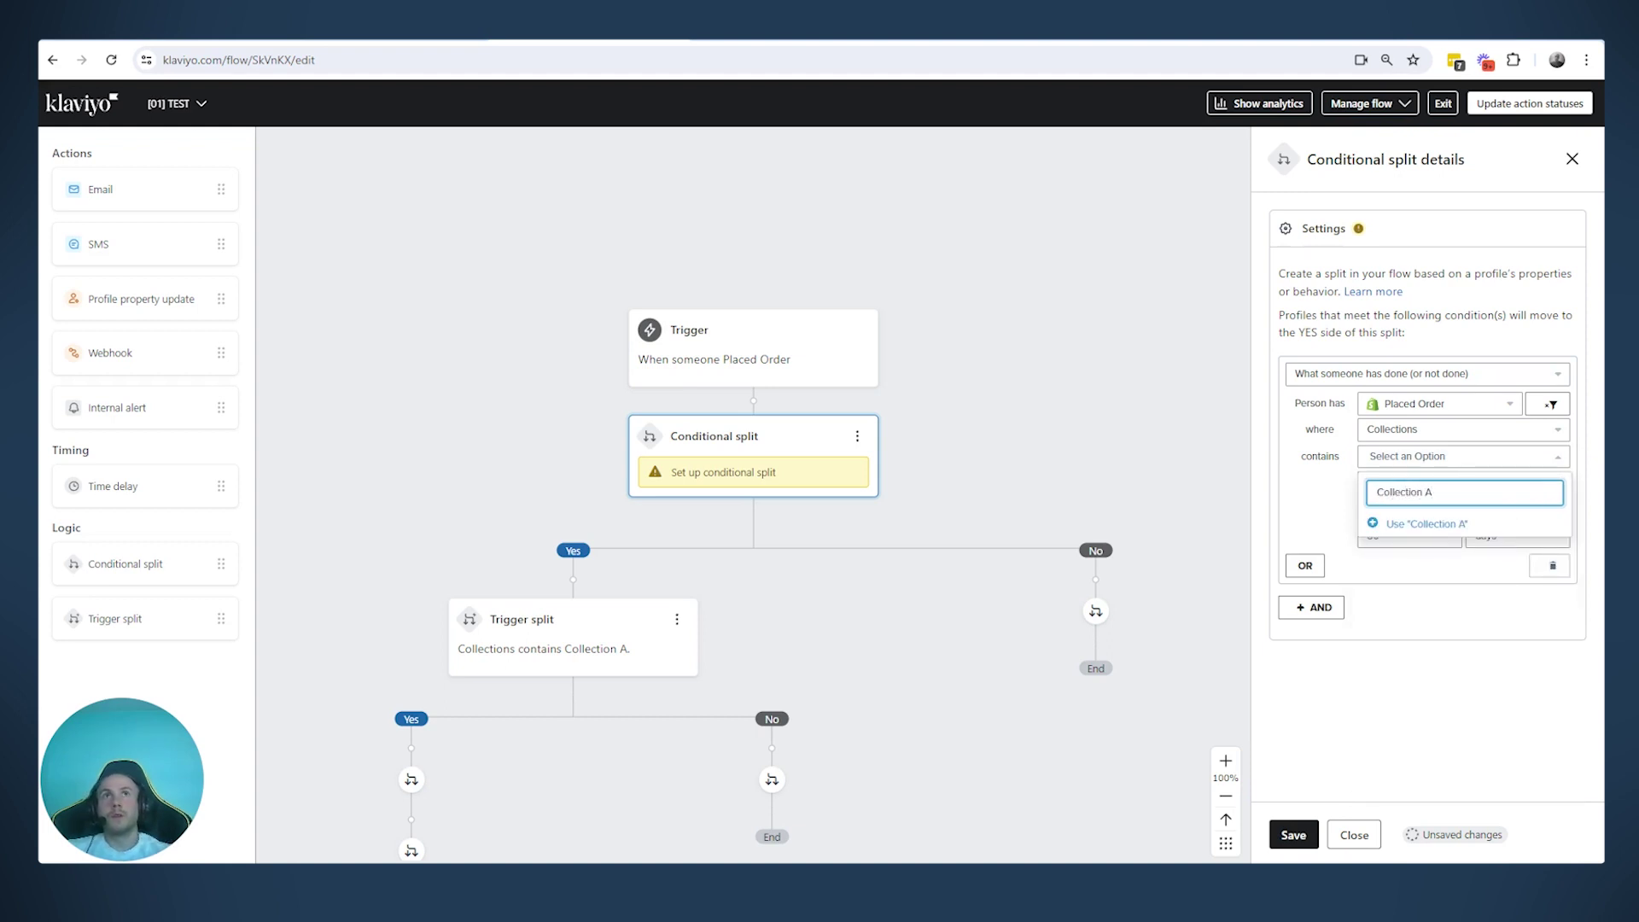
{"action": "left_click", "coordinate": [1424, 524]}
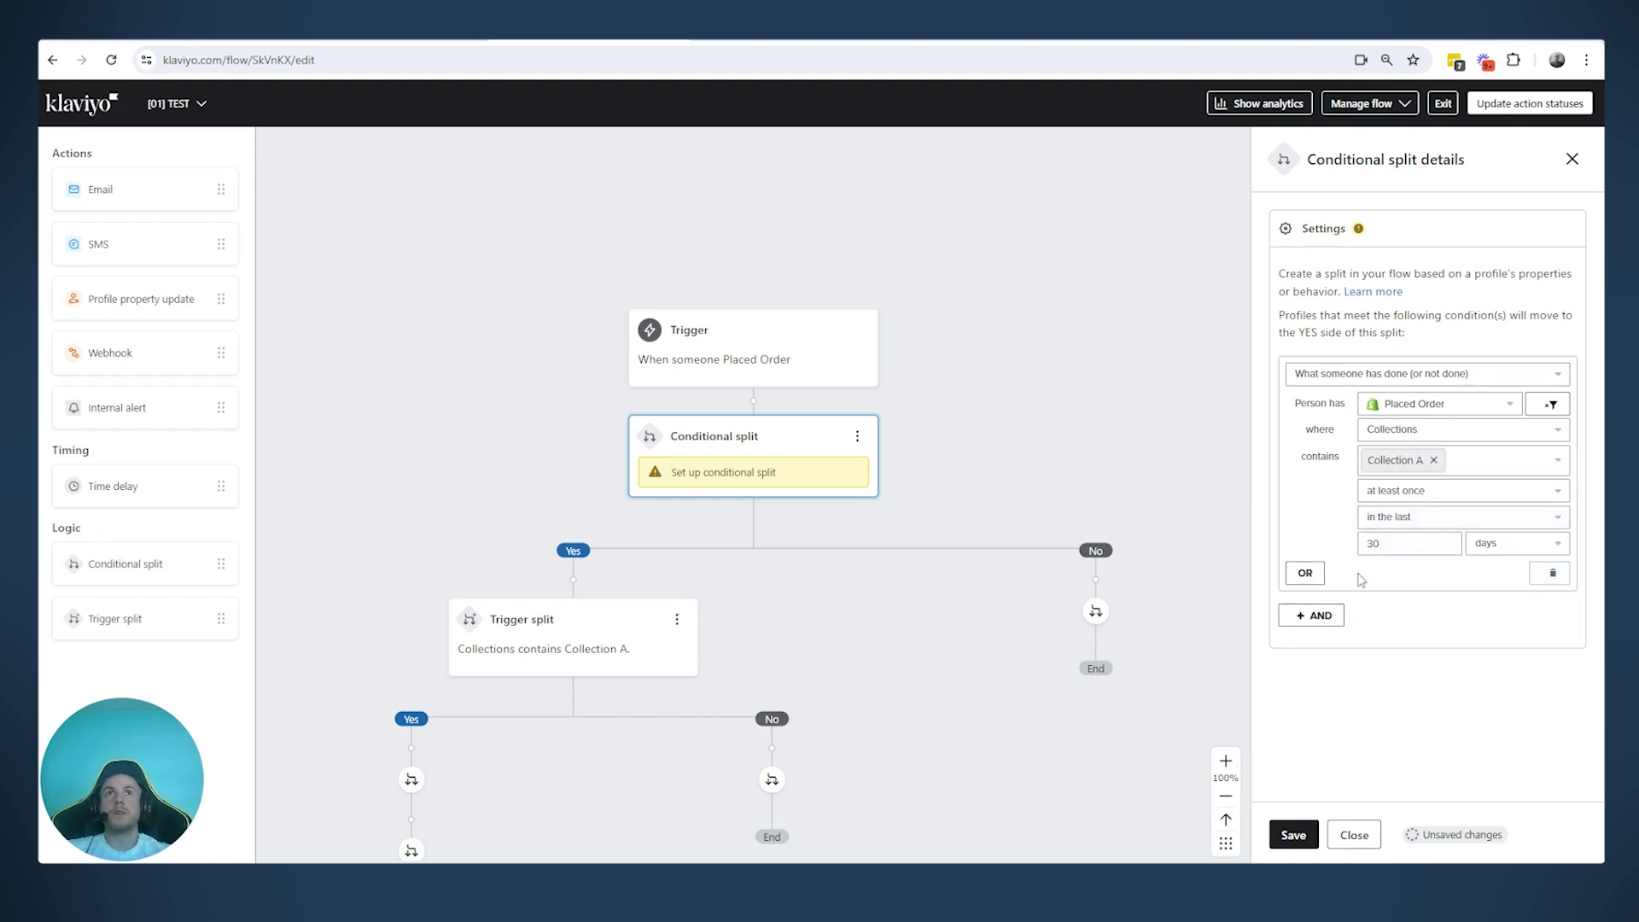
{"action": "double_click", "coordinate": [1371, 543]}
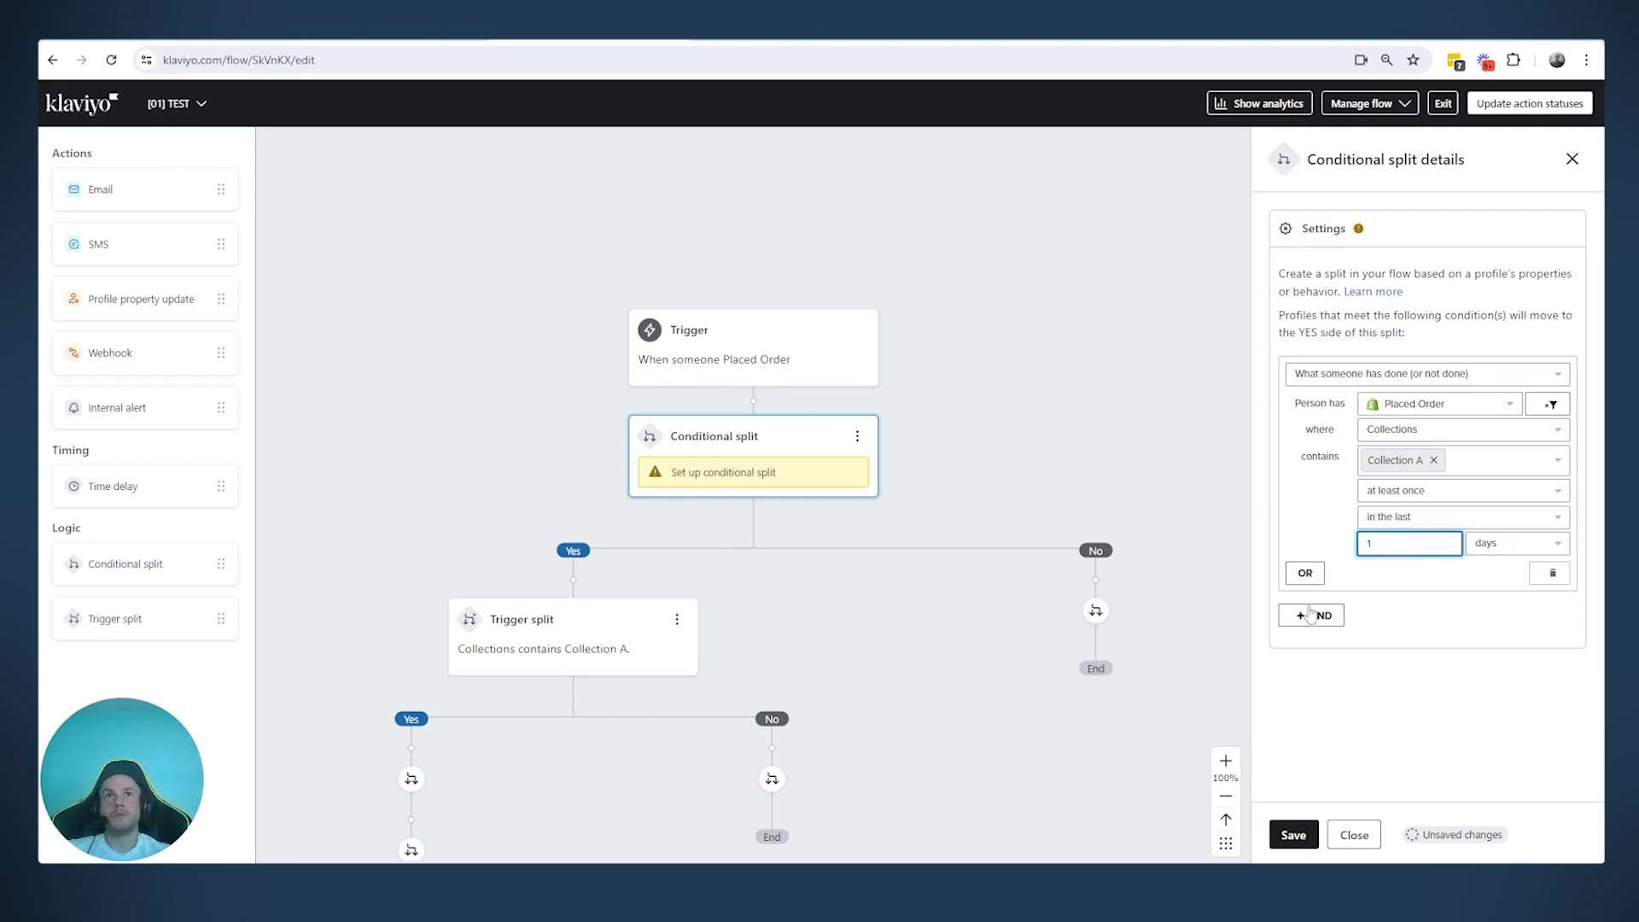
{"action": "left_click", "coordinate": [1294, 834]}
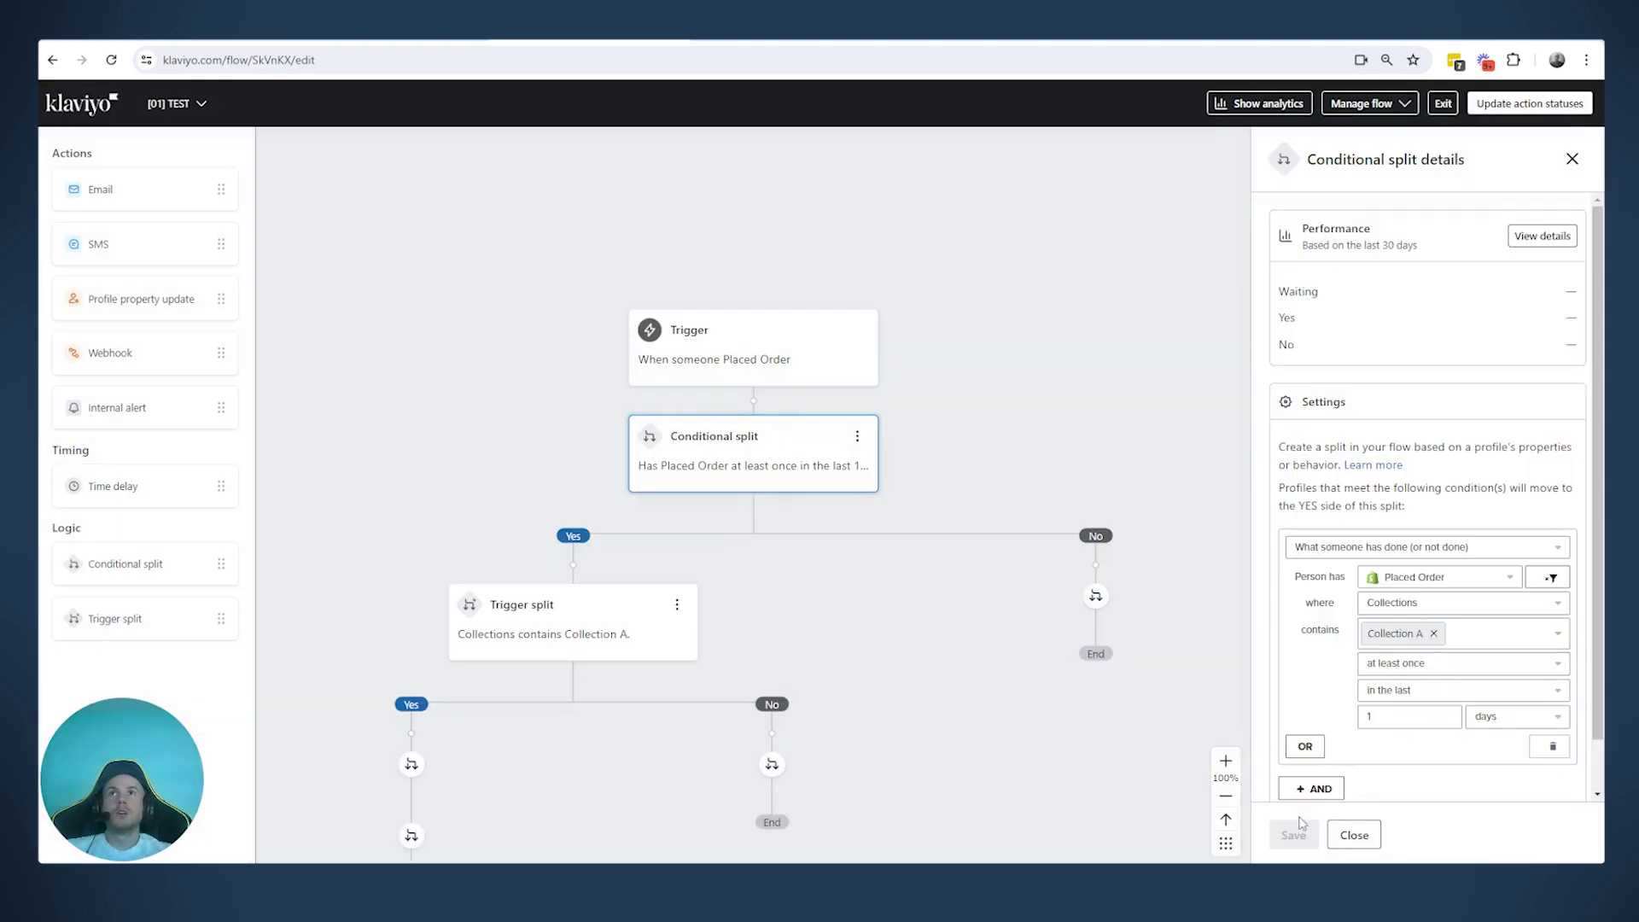
Review the flow's Placed Order trigger against the settings of the conditional split and the trigger split
{"action": "scroll", "coordinate": [772, 544], "scroll_direction": "down", "scroll_amount": 1}
{"action": "scroll", "coordinate": [772, 544], "scroll_direction": "up", "scroll_amount": 1}
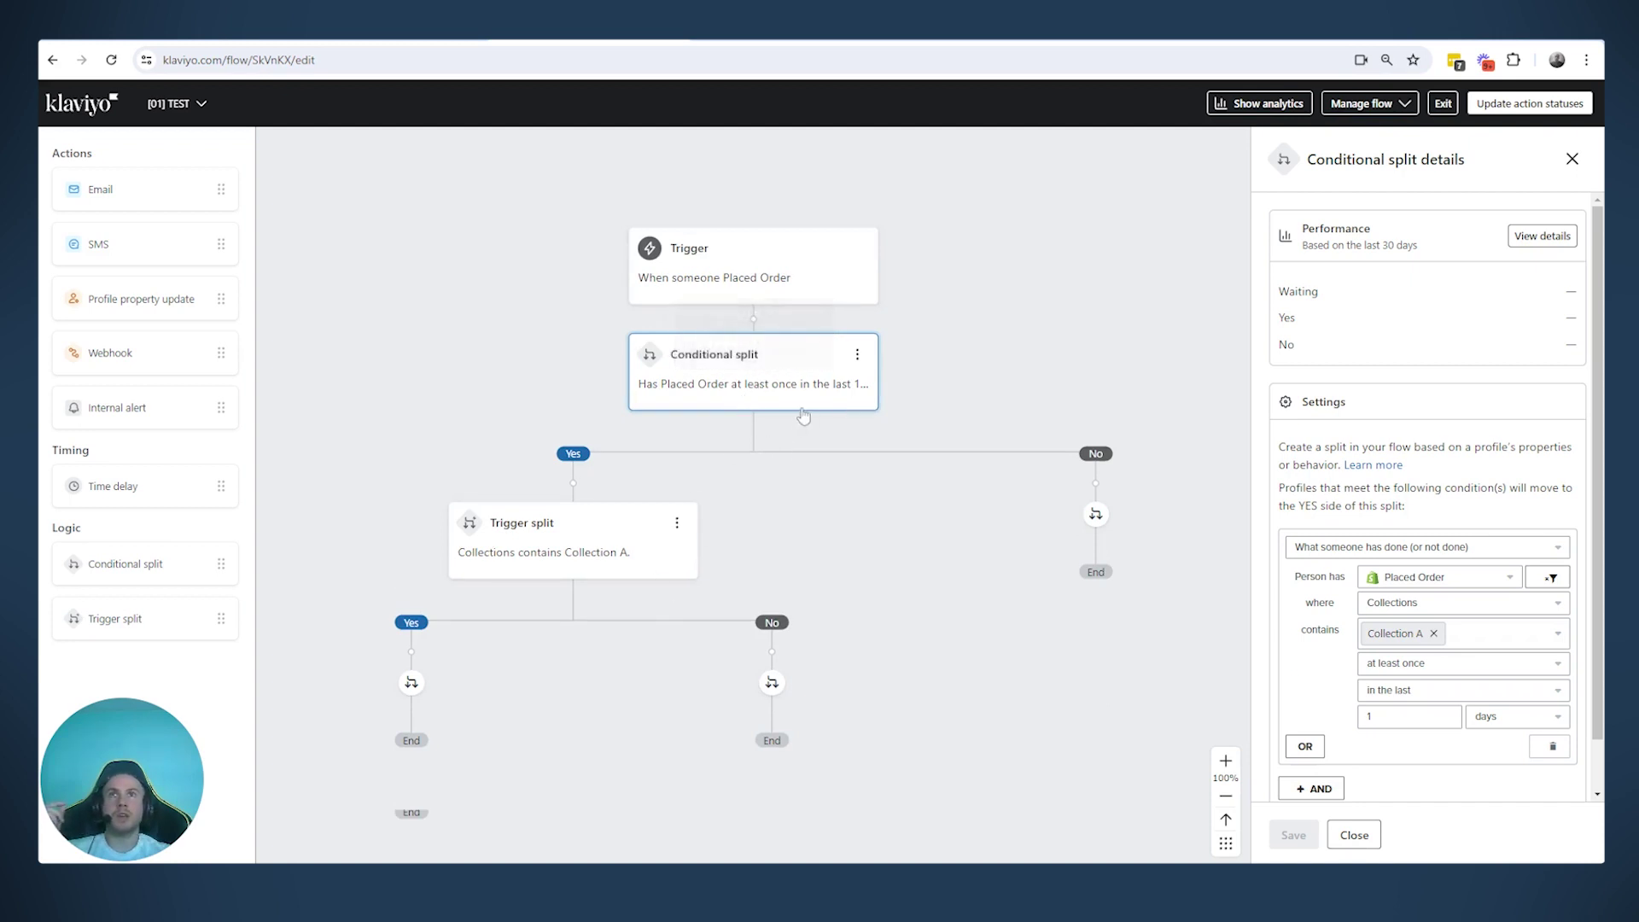
{"action": "scroll", "coordinate": [756, 415], "scroll_direction": "up", "scroll_amount": 2}
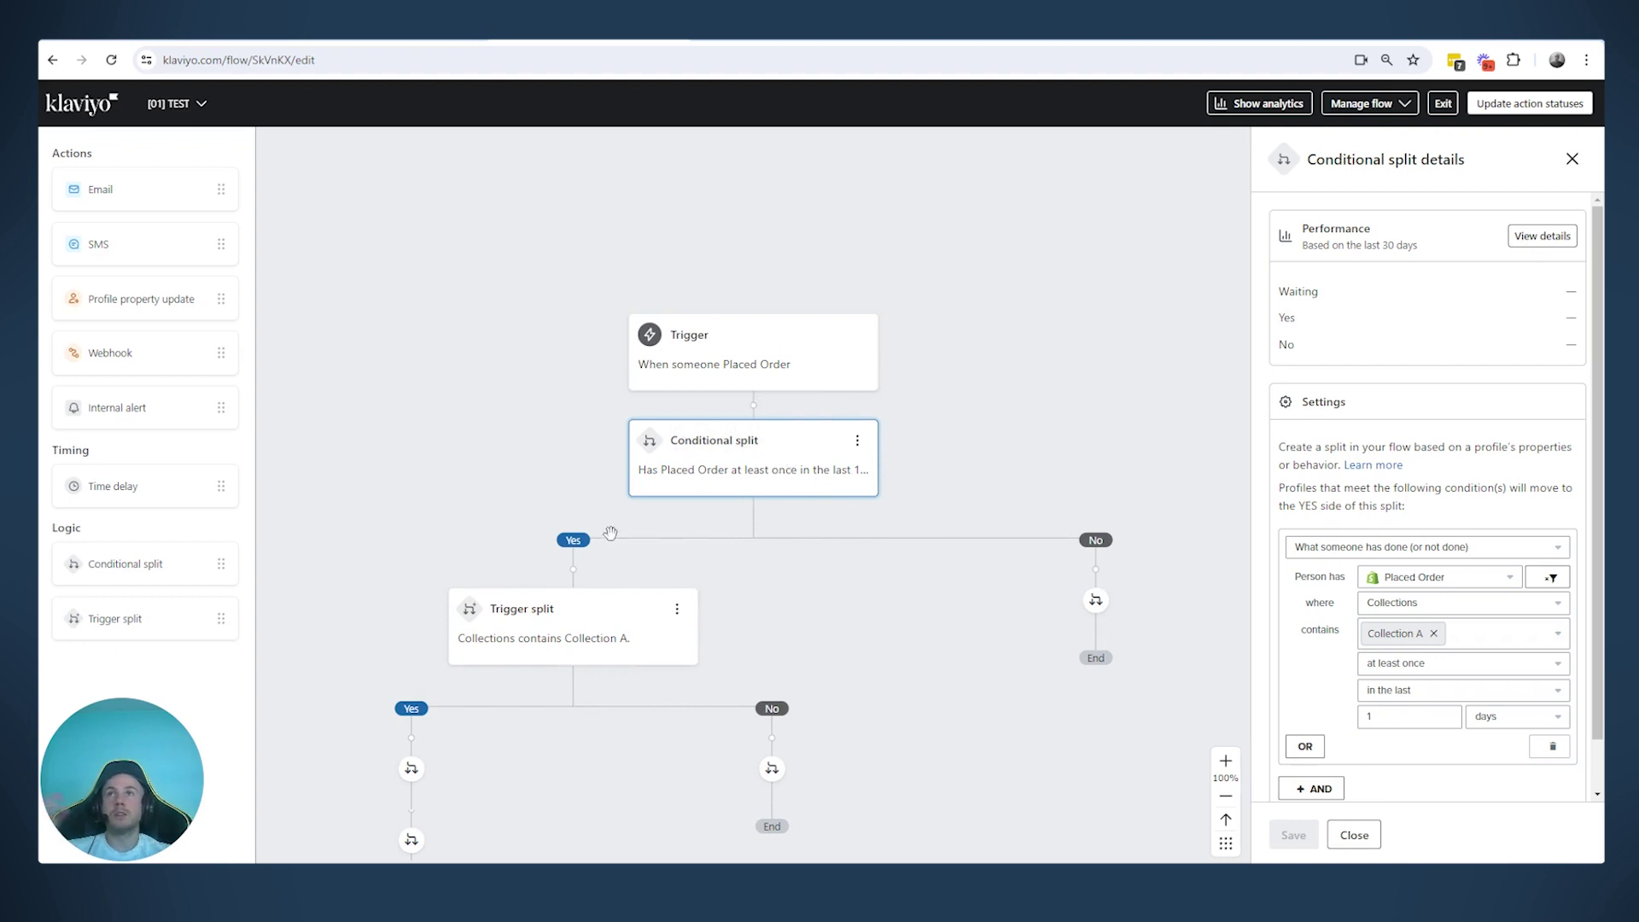
{"action": "scroll", "coordinate": [572, 543], "scroll_direction": "down", "scroll_amount": 1}
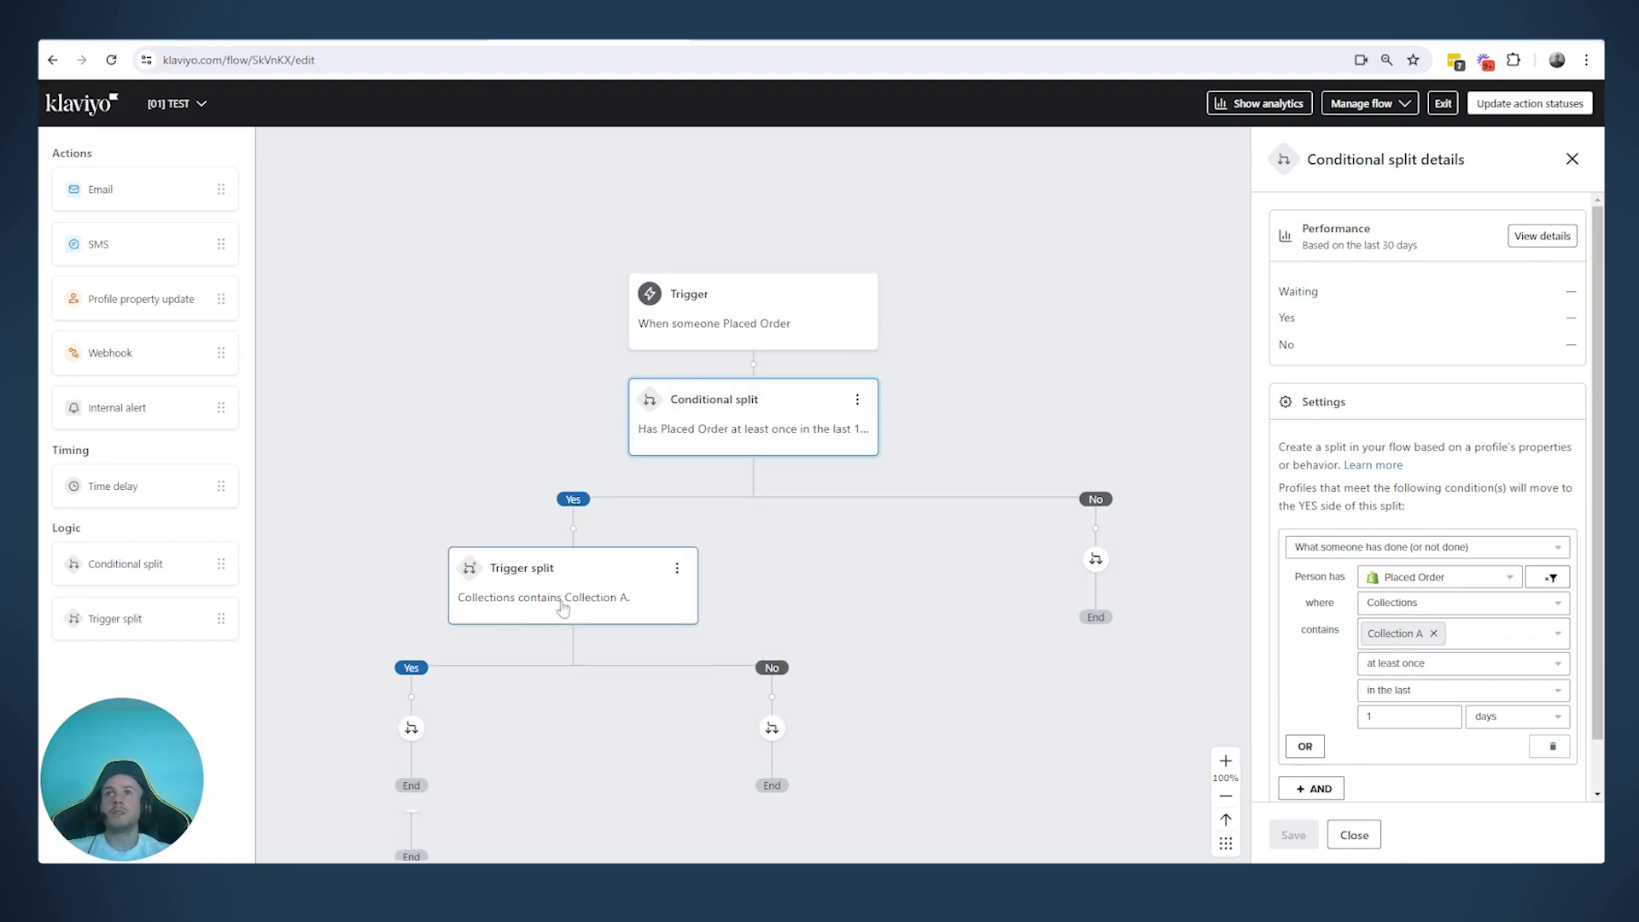
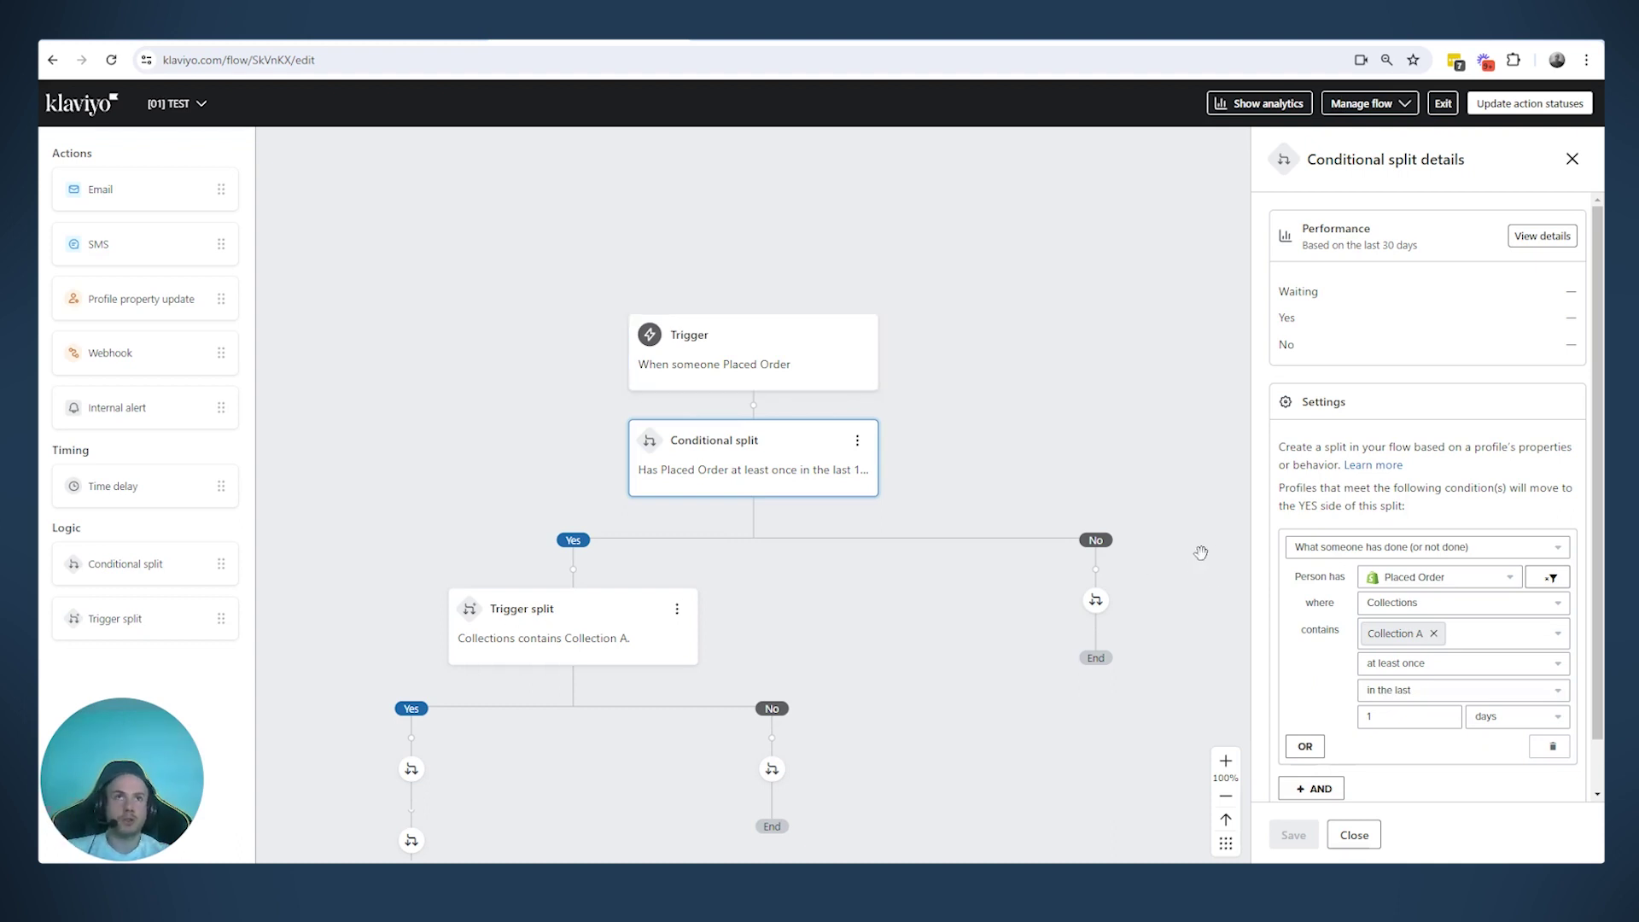
{"action": "left_click", "coordinate": [773, 373]}
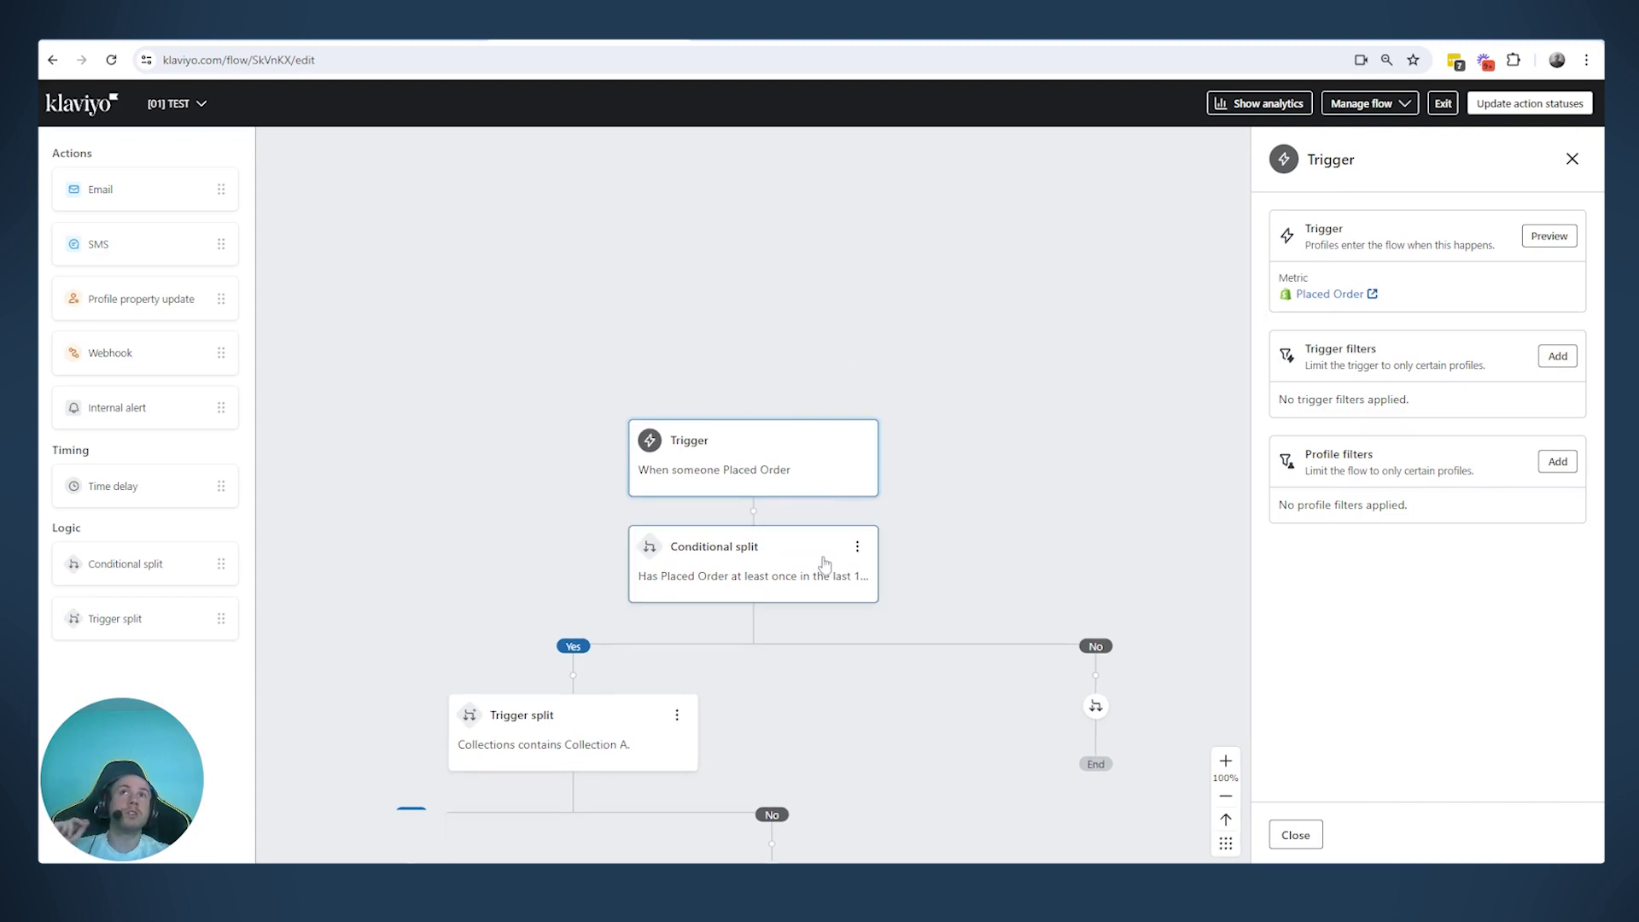
{"action": "left_click", "coordinate": [824, 589]}
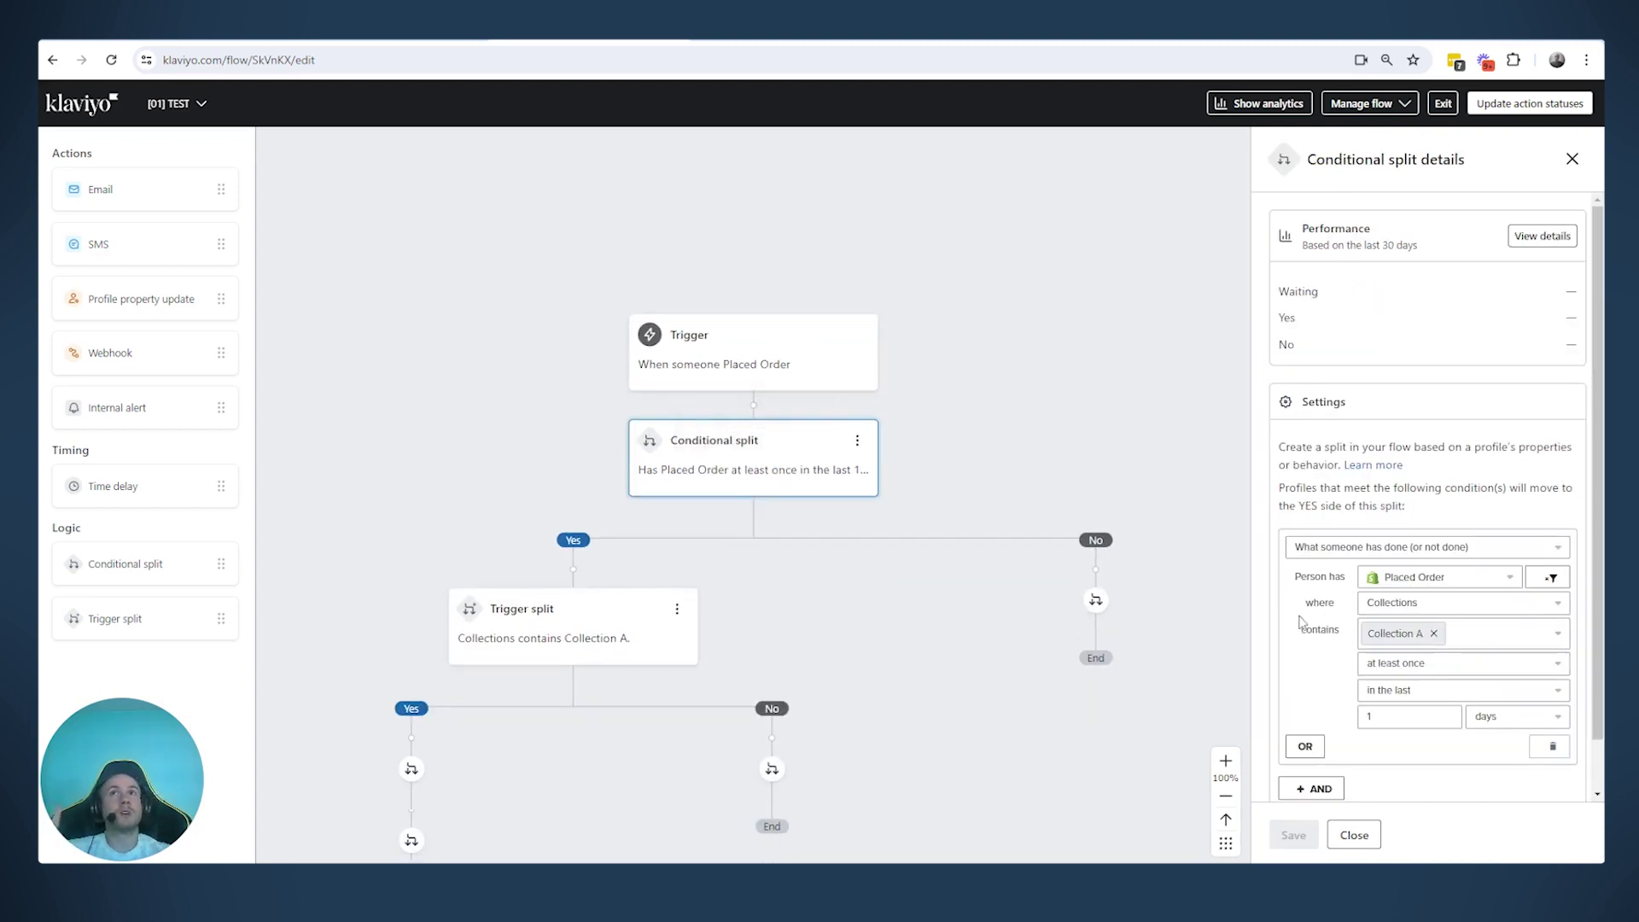
{"action": "left_click", "coordinate": [757, 376]}
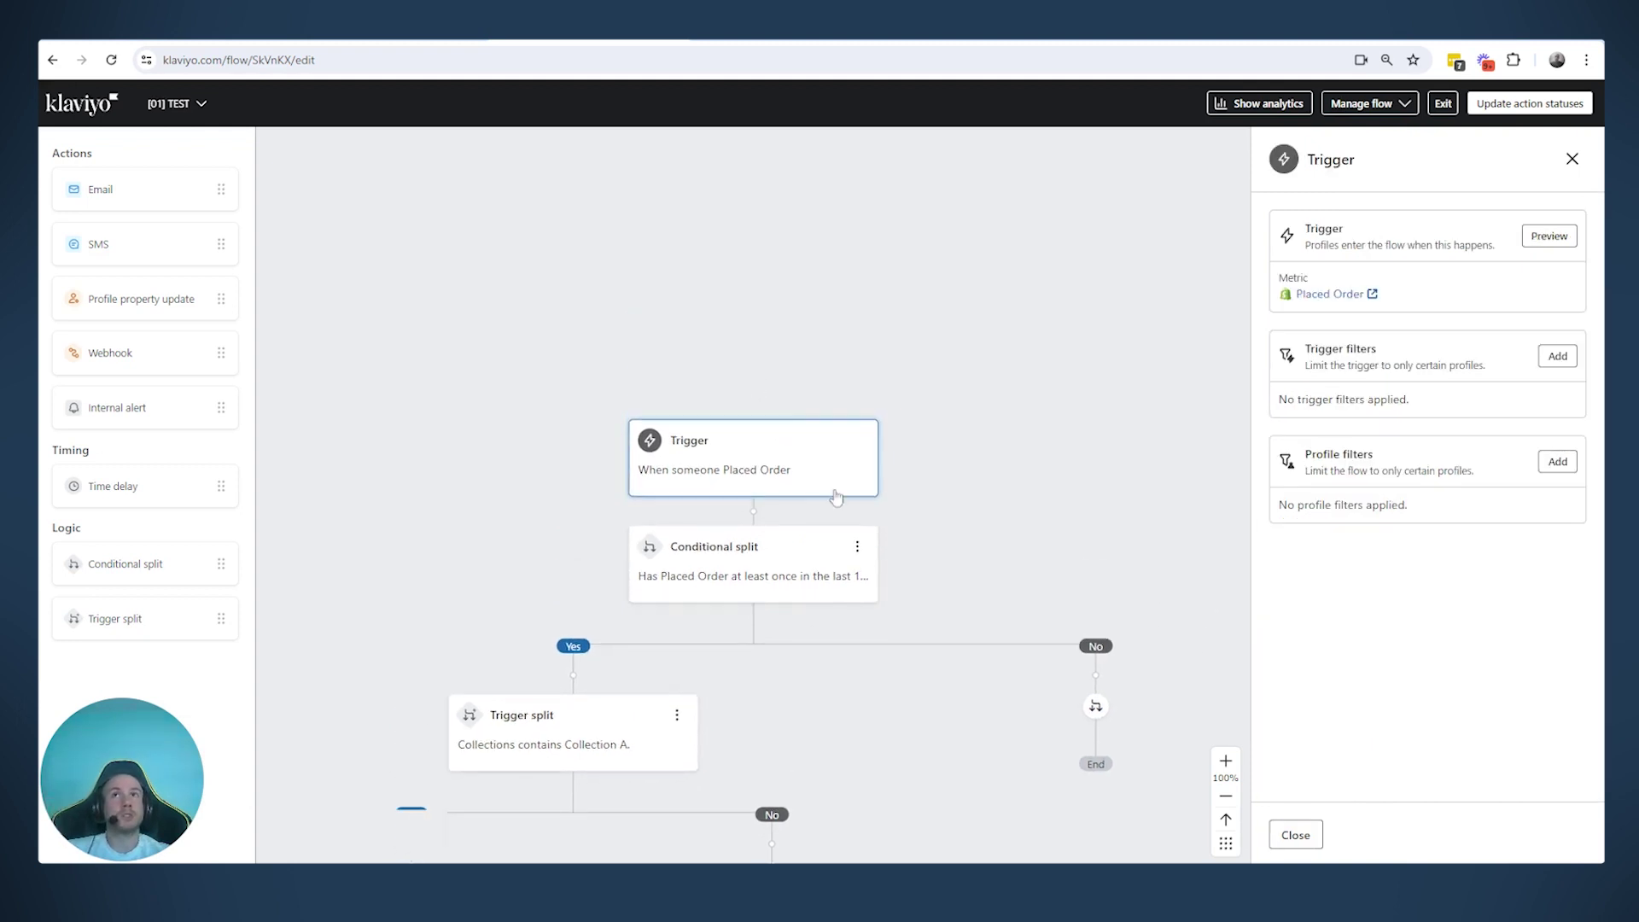
{"action": "scroll", "coordinate": [649, 598], "scroll_direction": "down", "scroll_amount": 3}
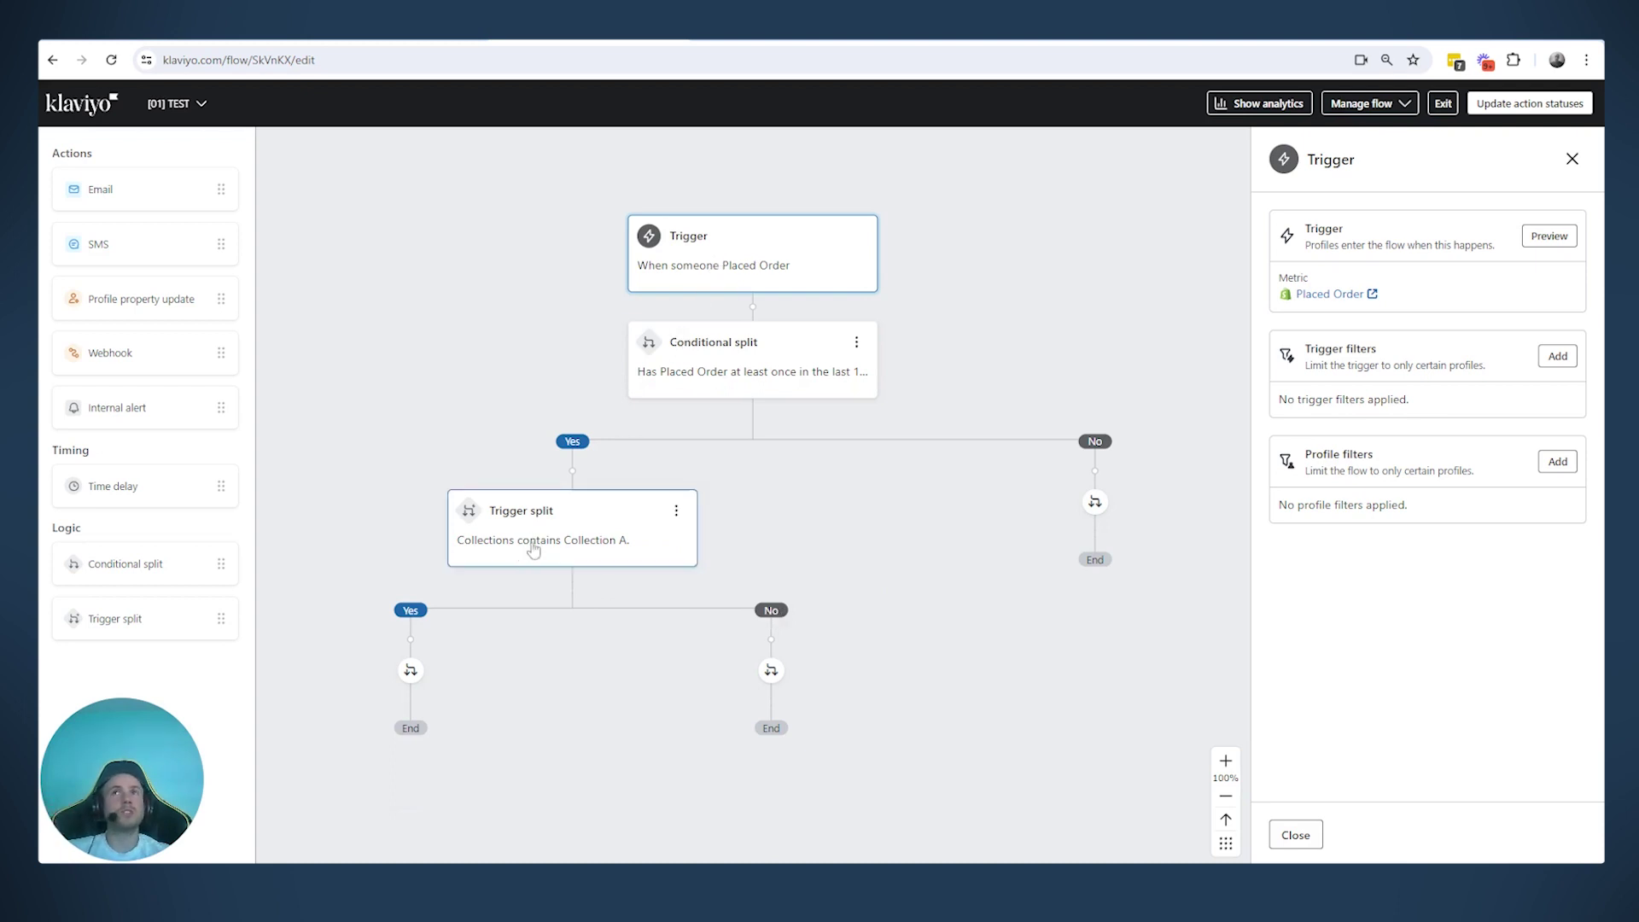
{"action": "left_click", "coordinate": [696, 370]}
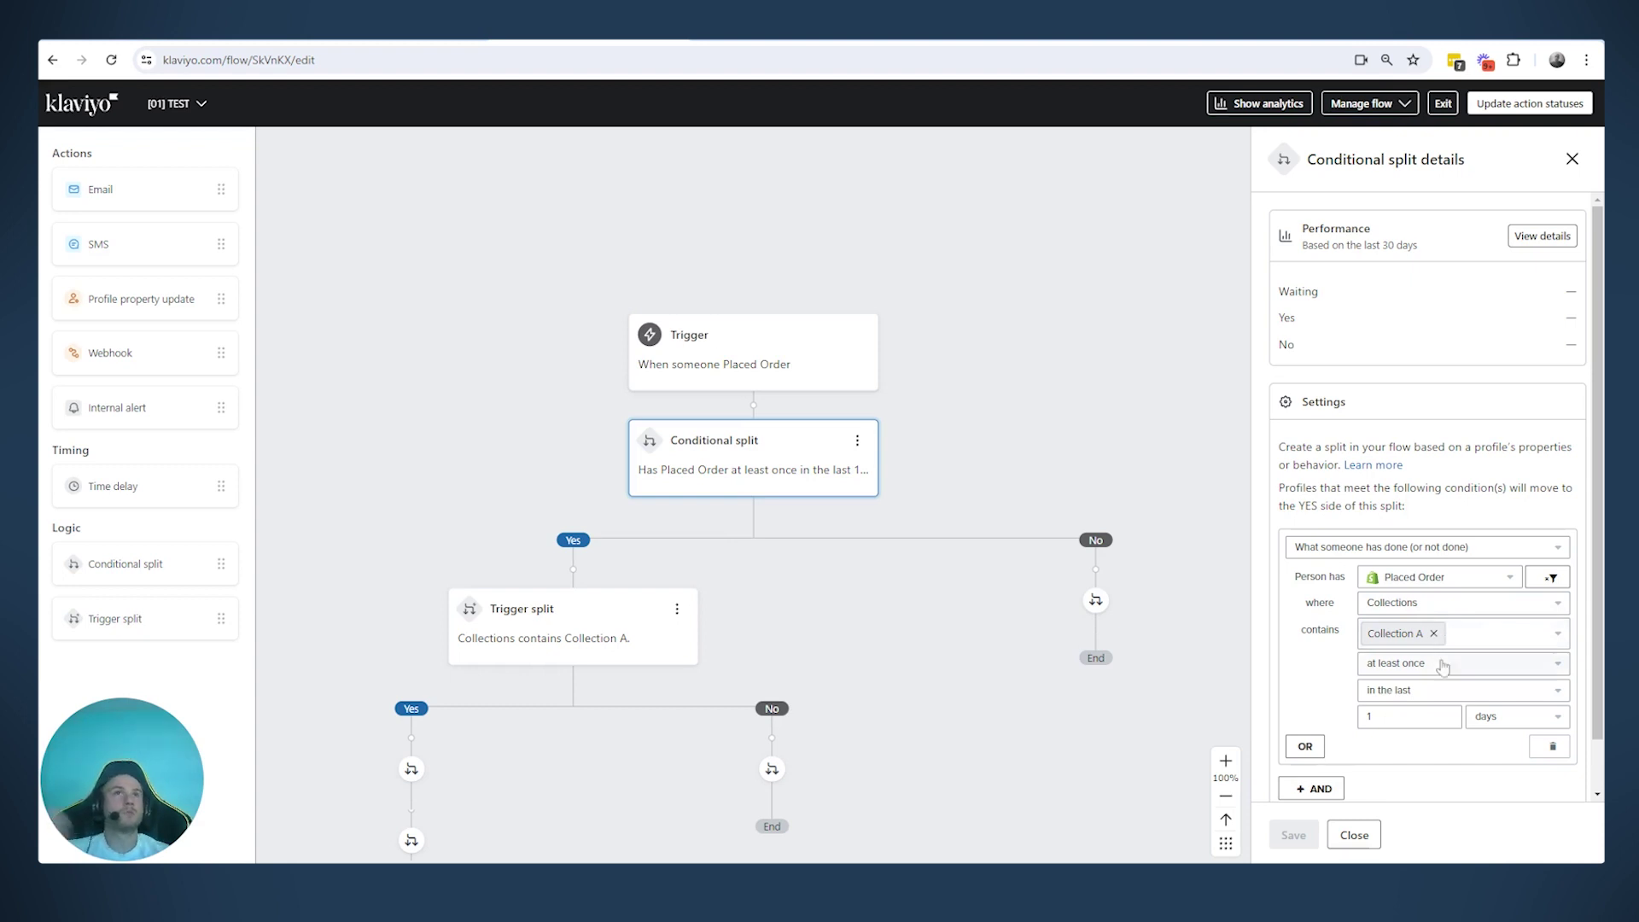
{"action": "left_click", "coordinate": [768, 359]}
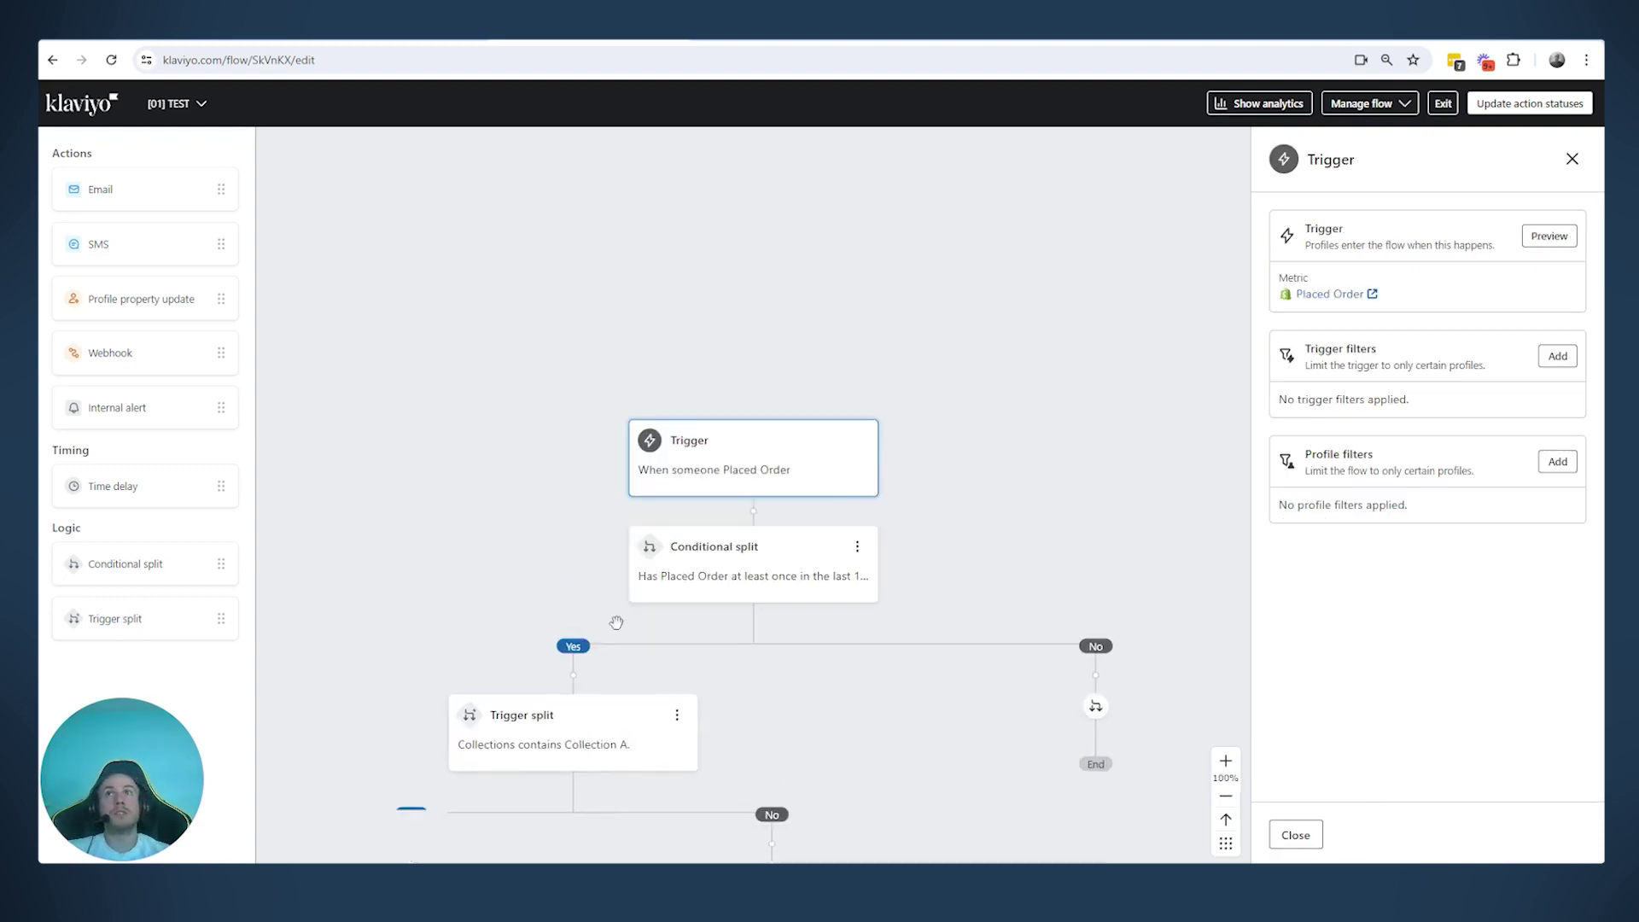
{"action": "left_click", "coordinate": [567, 721]}
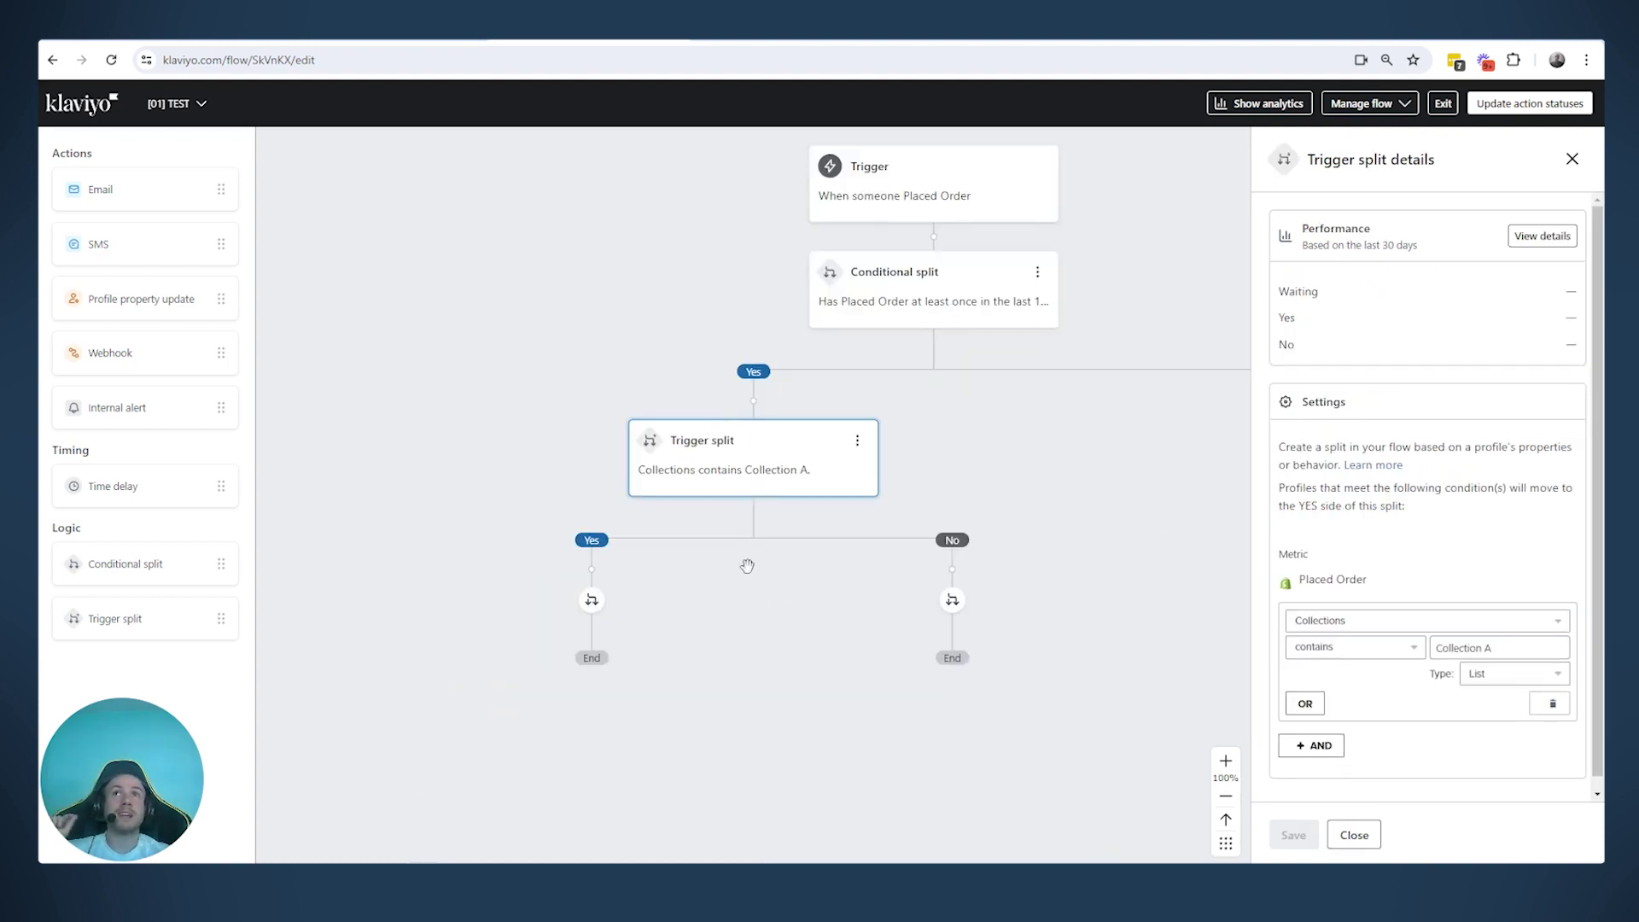
Compare the Collection A conditions in the conditional split's details with those in the trigger split's details
{"action": "scroll", "coordinate": [760, 551], "scroll_direction": "up", "scroll_amount": 1}
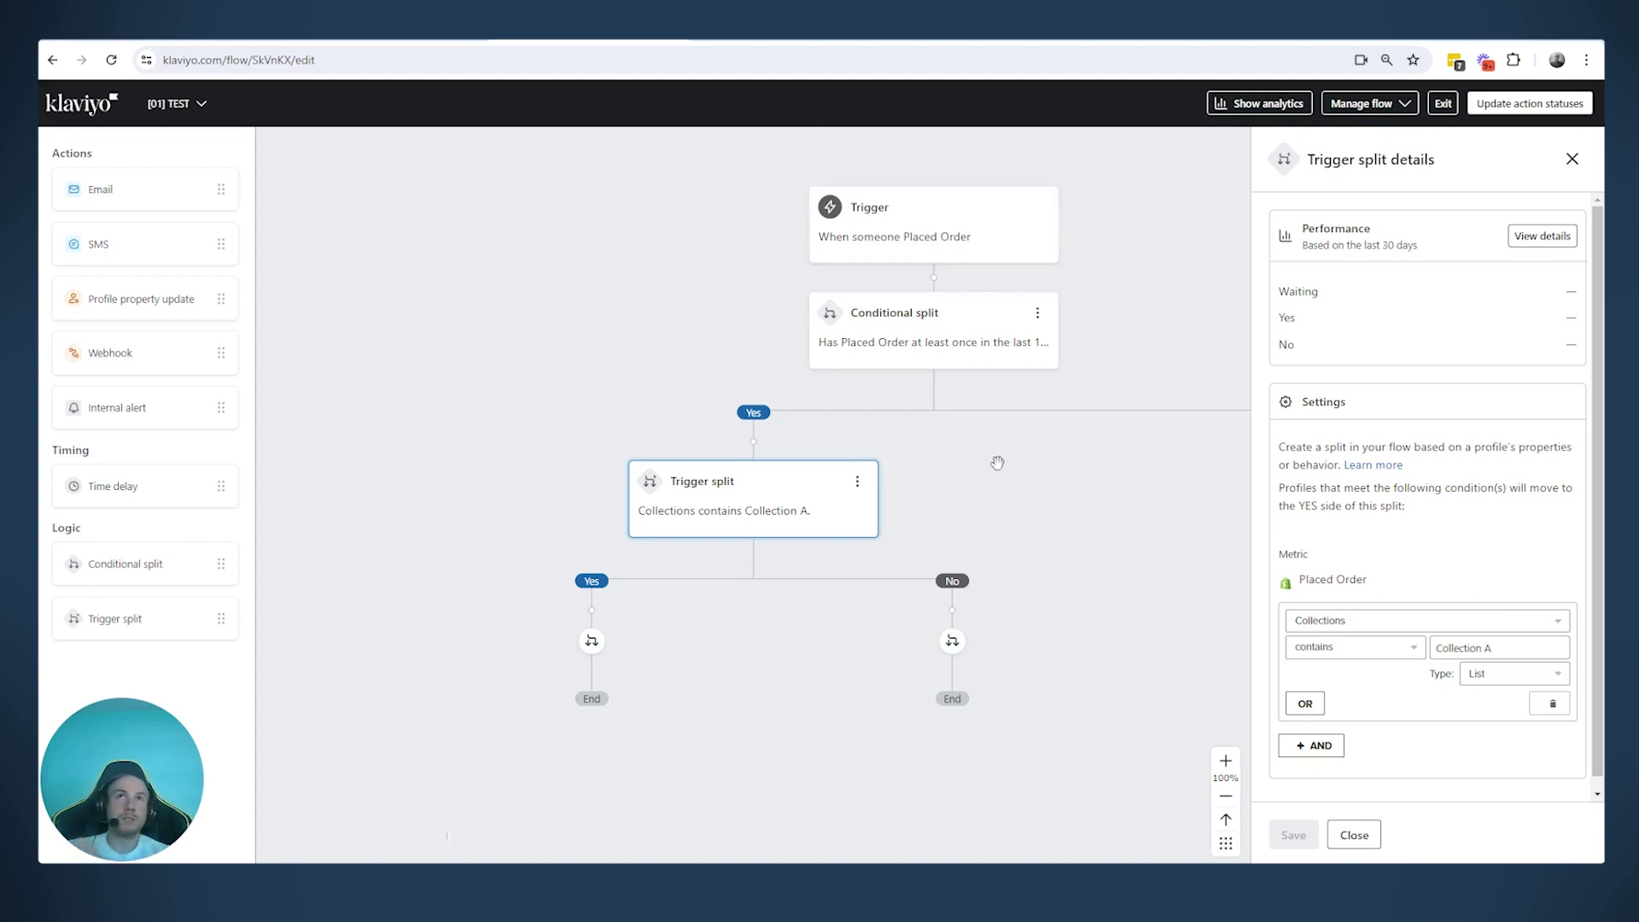
{"action": "left_click", "coordinate": [969, 355]}
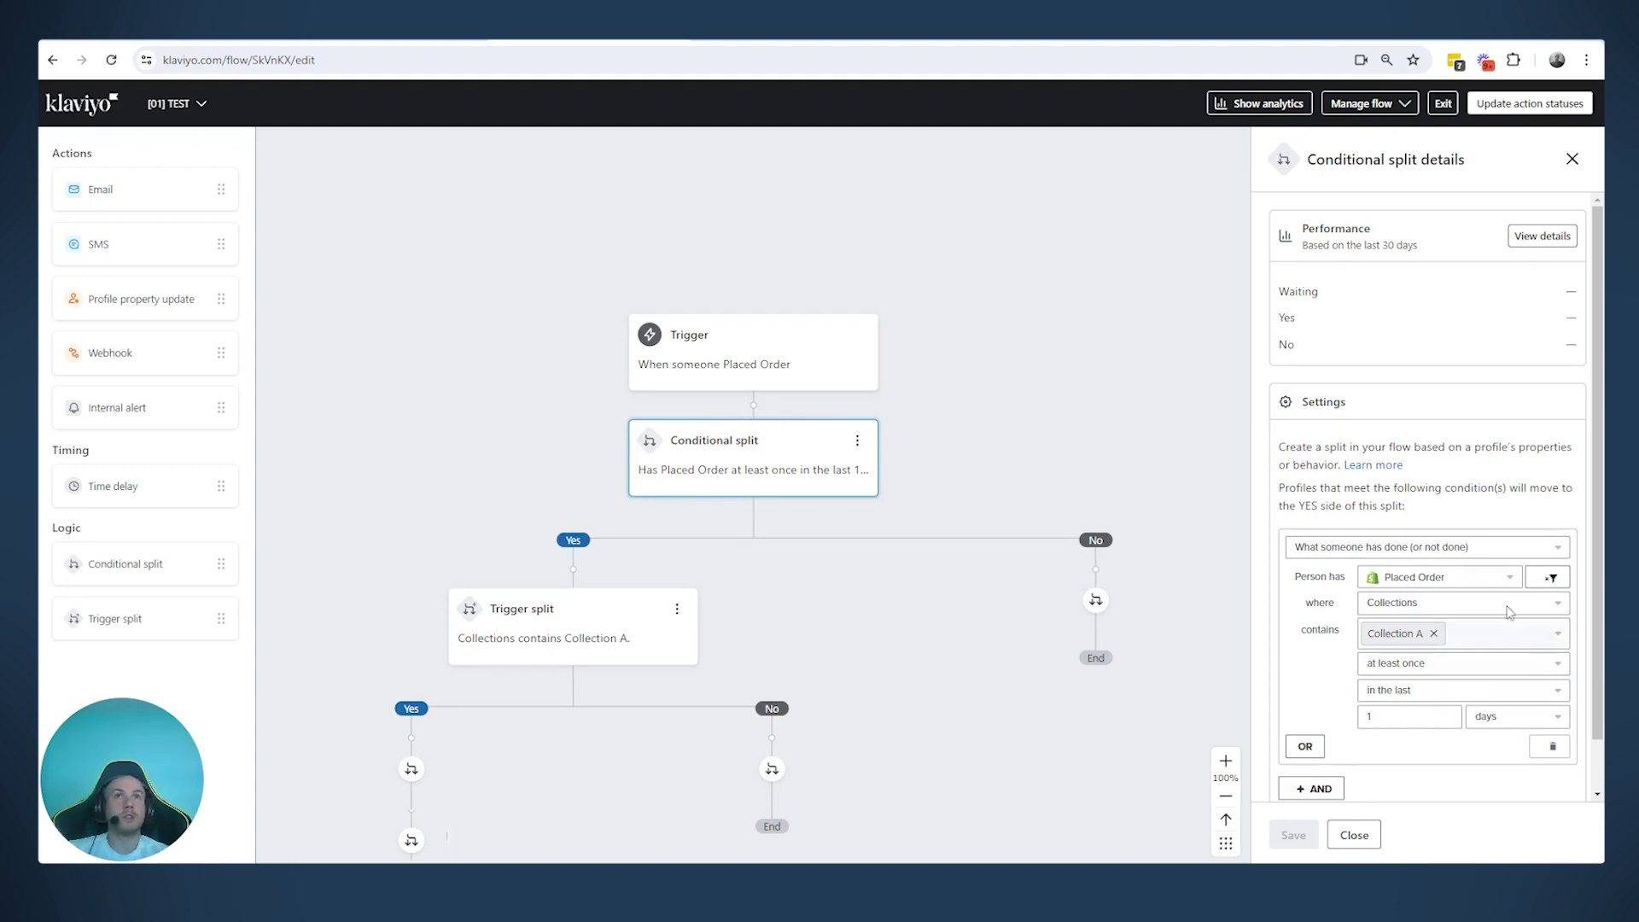
{"action": "left_click", "coordinate": [545, 630]}
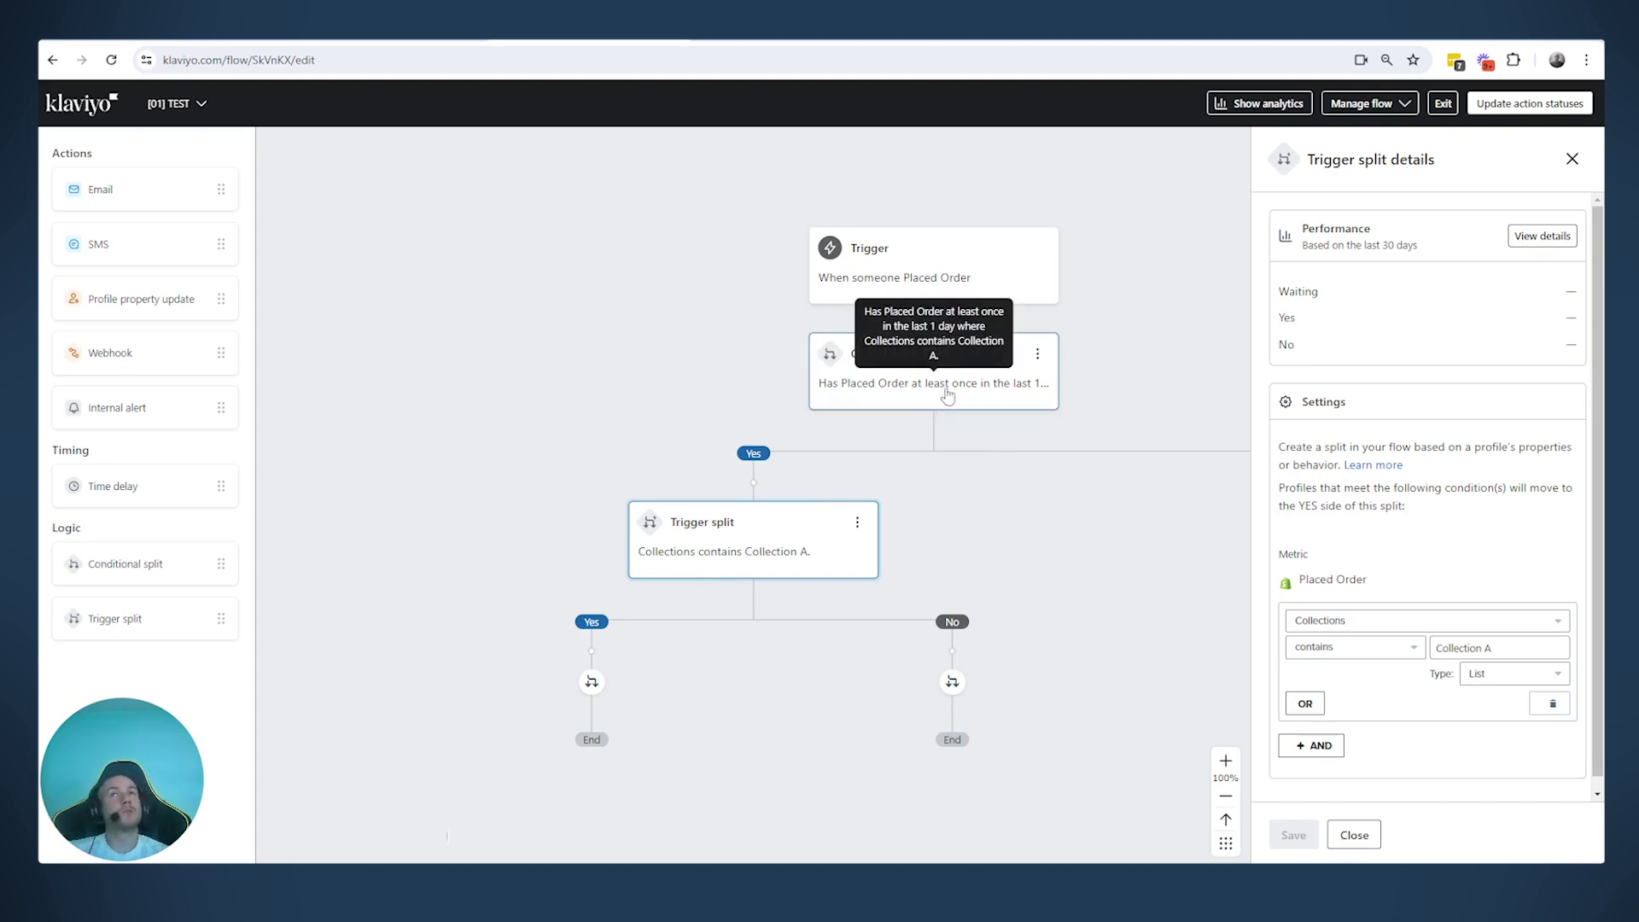
{"action": "scroll", "coordinate": [751, 563], "scroll_direction": "down", "scroll_amount": 1}
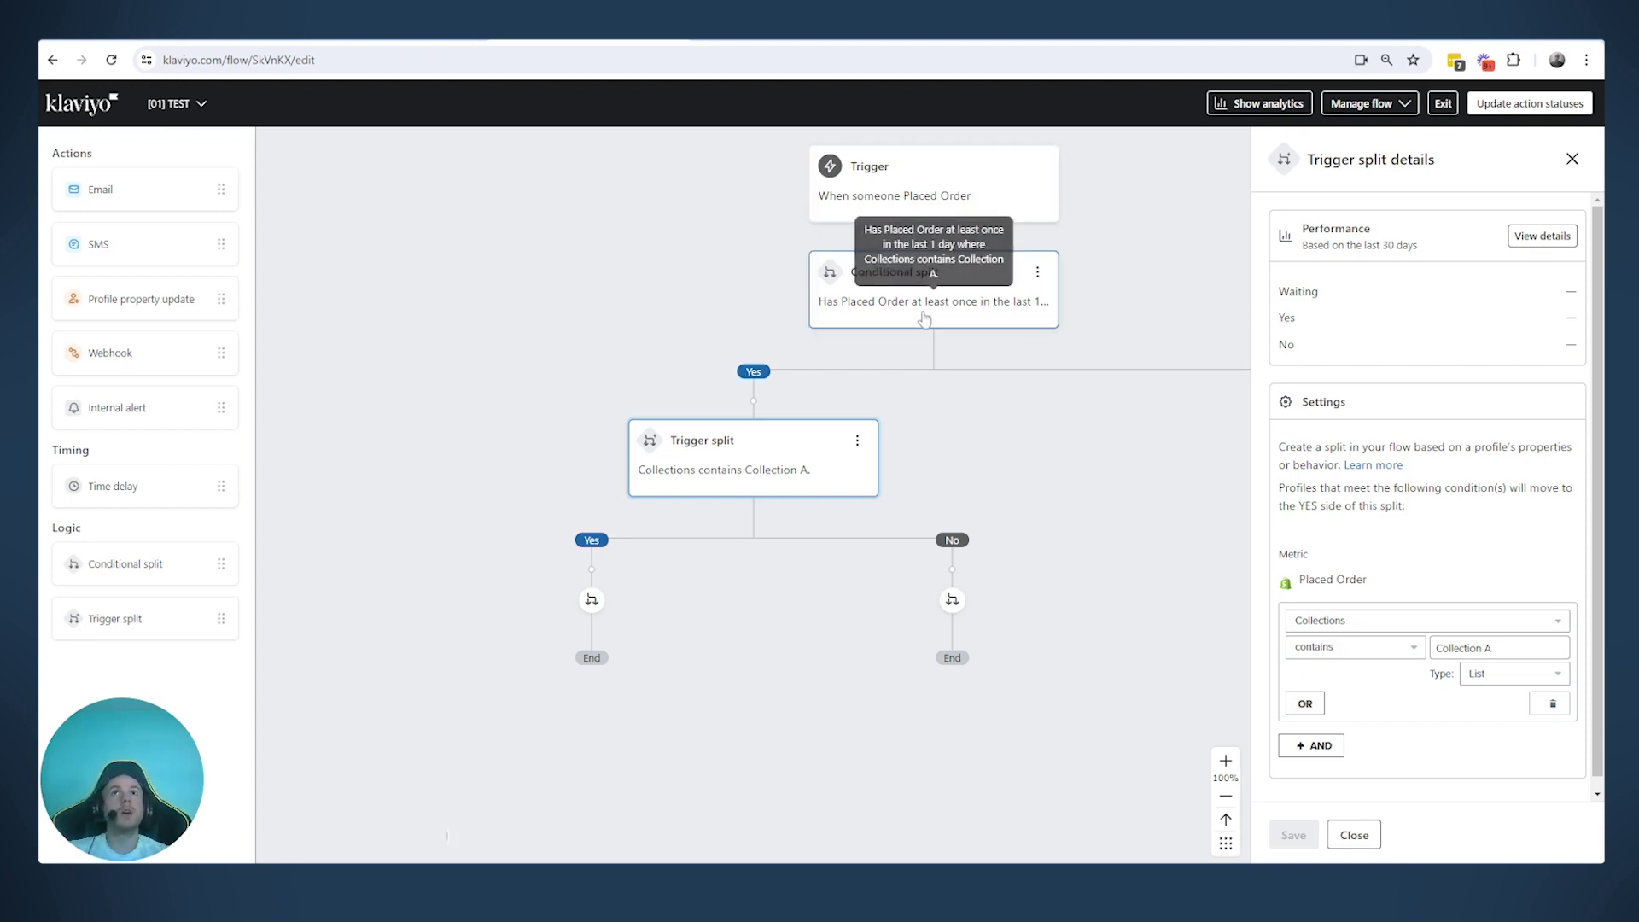
{"action": "left_click", "coordinate": [867, 299]}
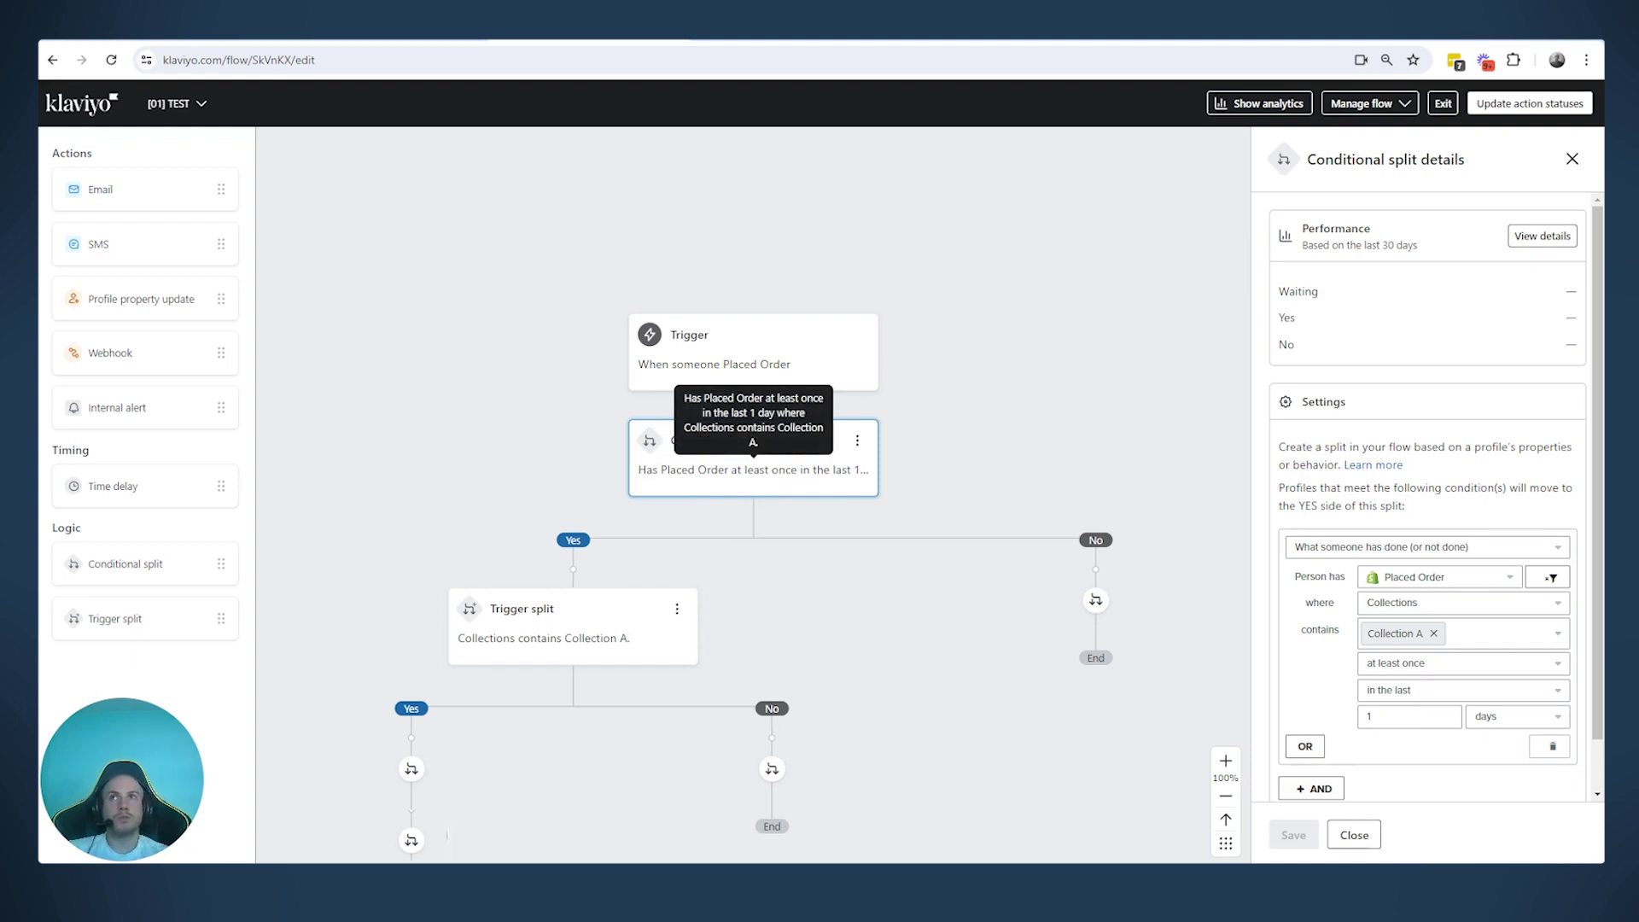
{"action": "left_click", "coordinate": [595, 639]}
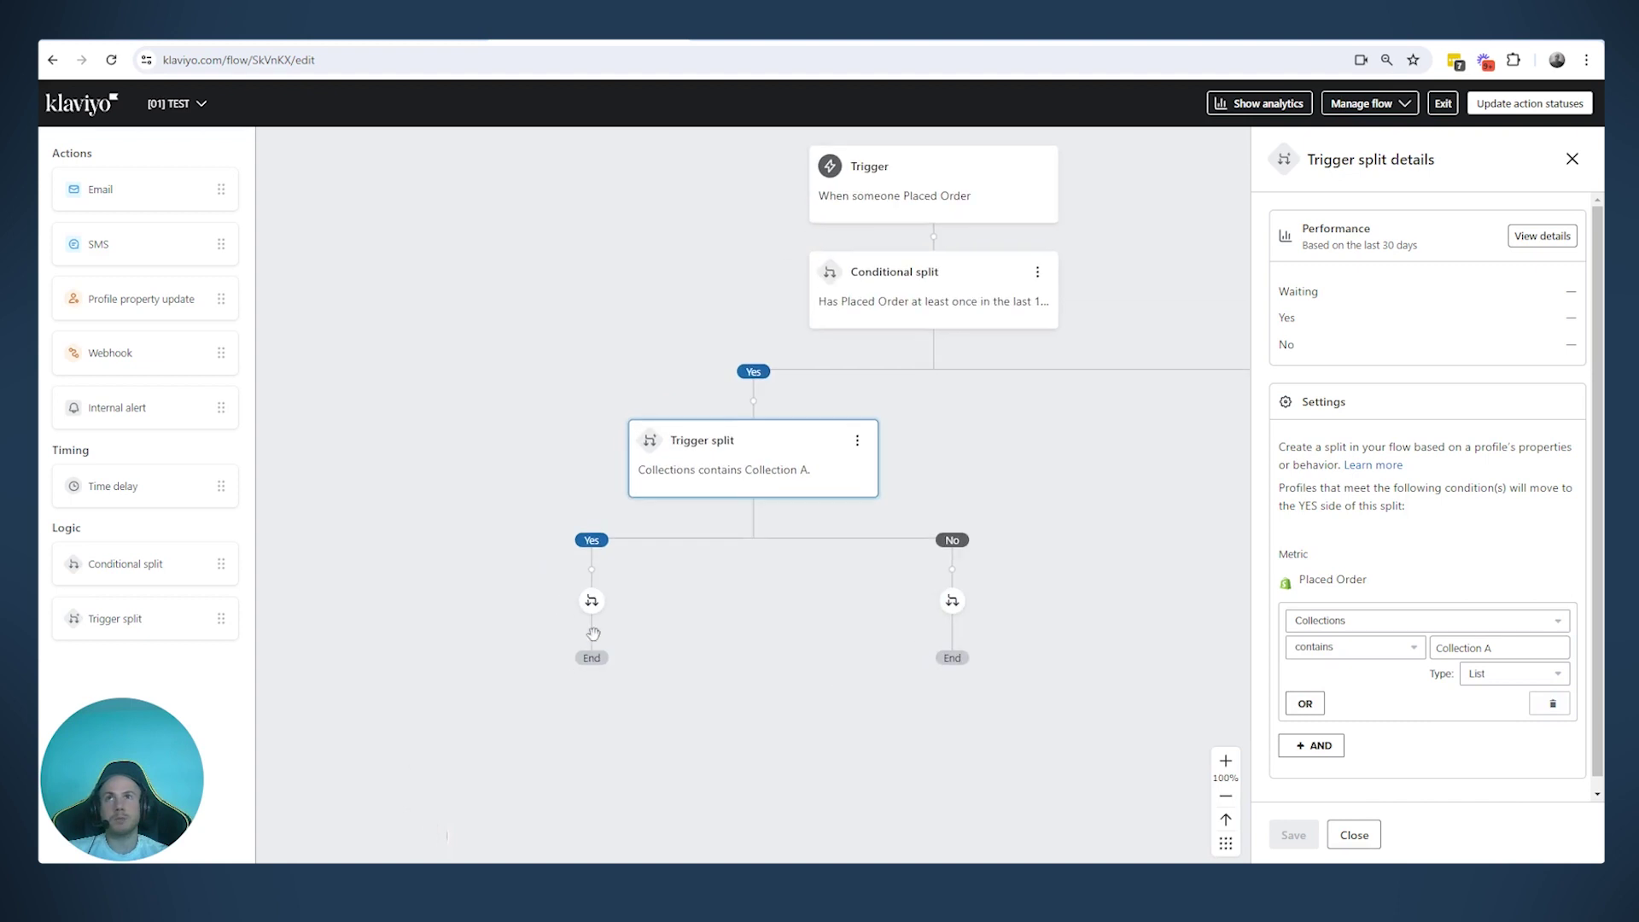
{"action": "left_click", "coordinate": [934, 305]}
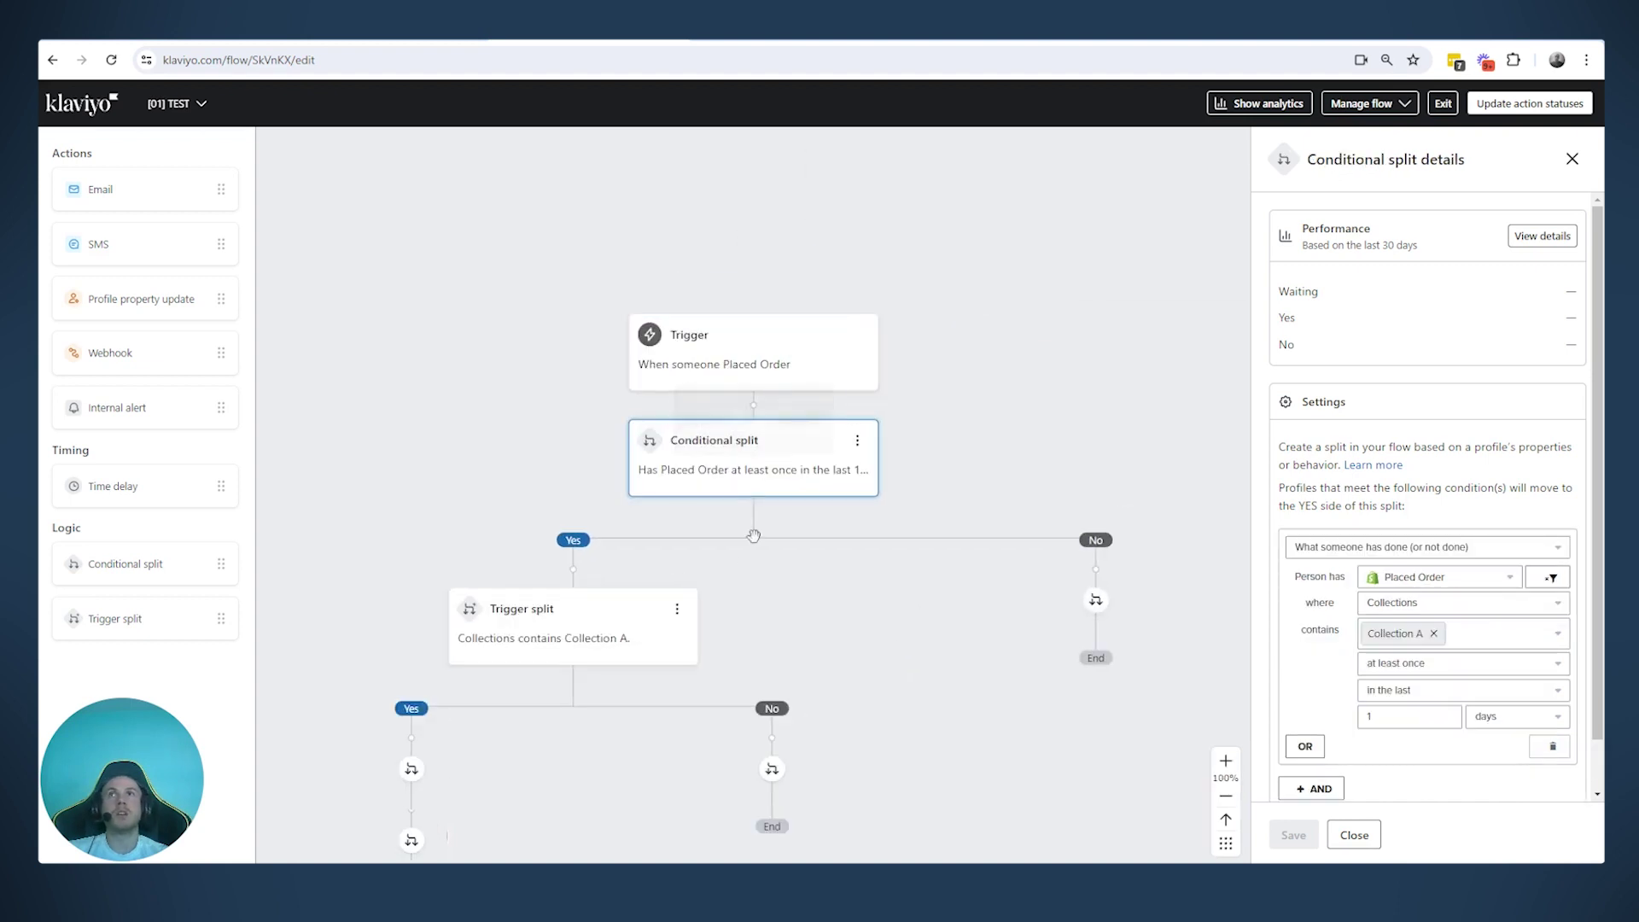